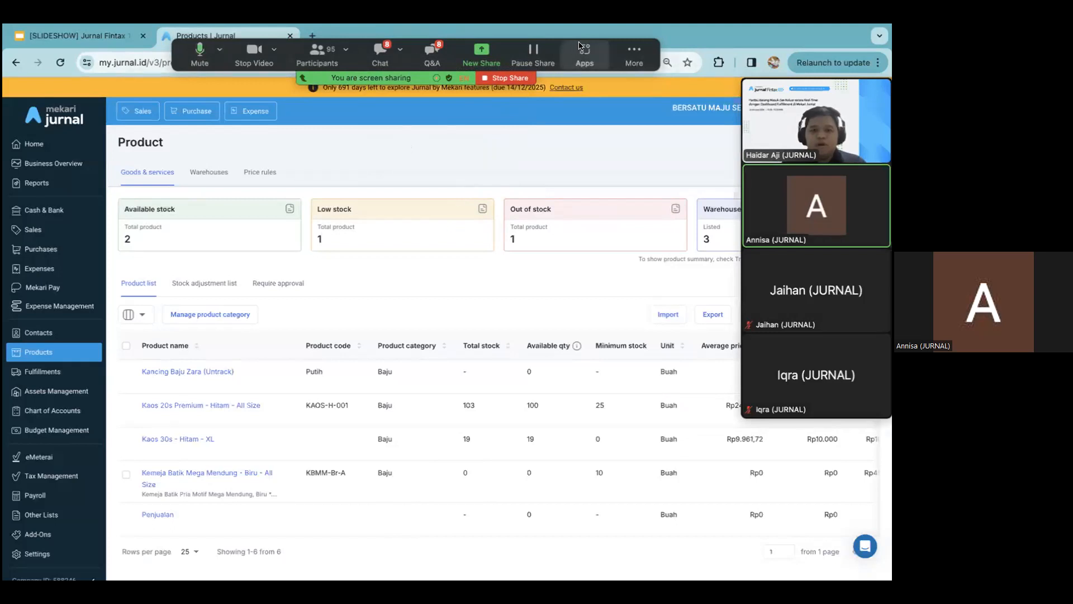
Hide the floating meeting controls, collapse the participant video panel and move it clear of the product page
{"action": "left_click", "coordinate": [631, 55]}
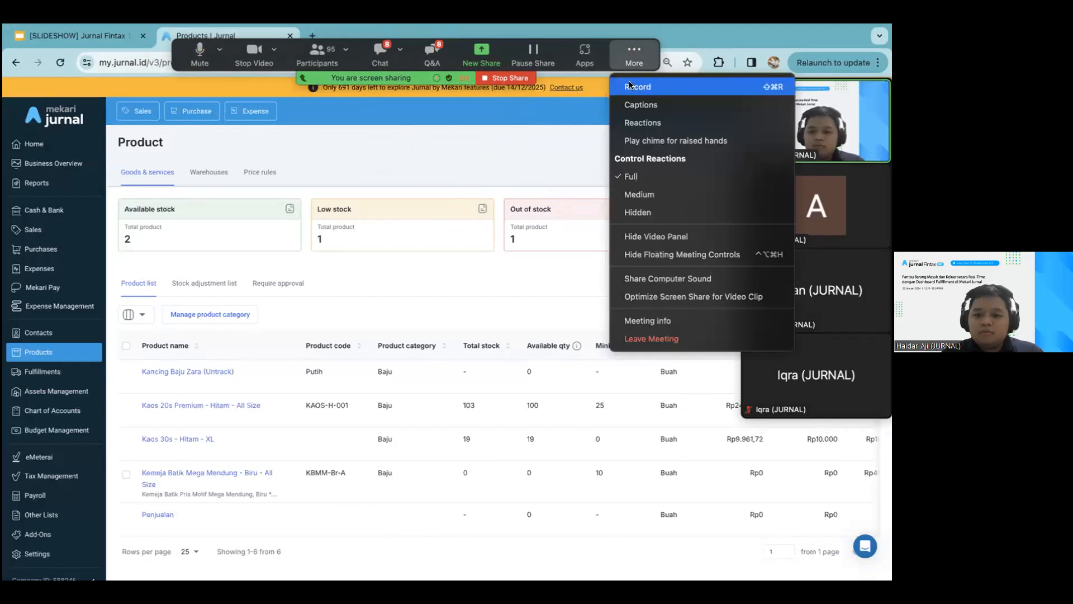
{"action": "left_click", "coordinate": [638, 255]}
{"action": "left_click", "coordinate": [755, 69]}
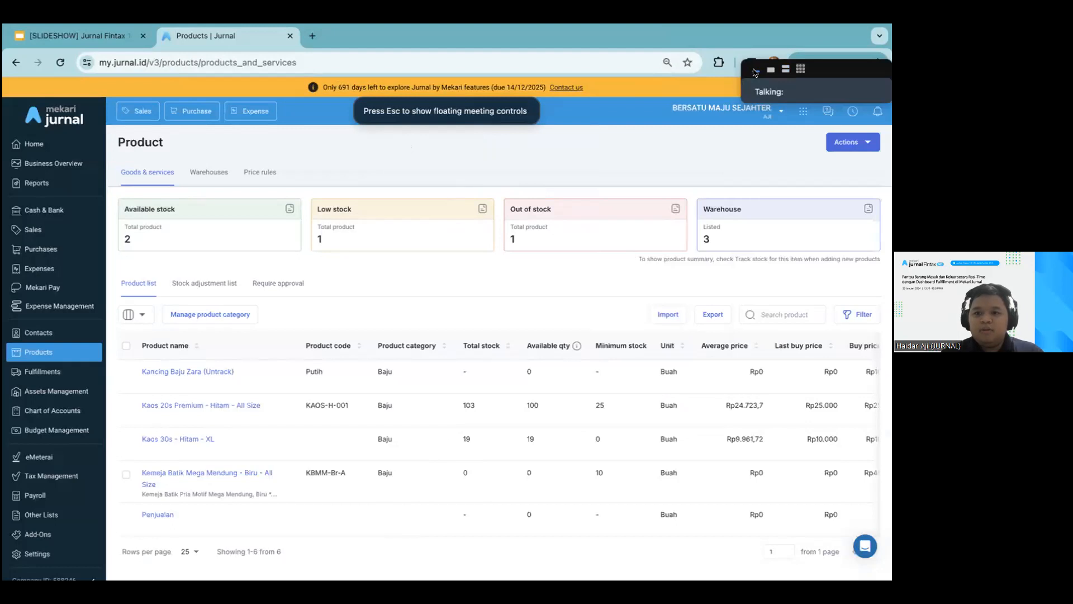
{"action": "left_click_drag", "start_coordinate": [813, 52], "coordinate": [813, 34]}
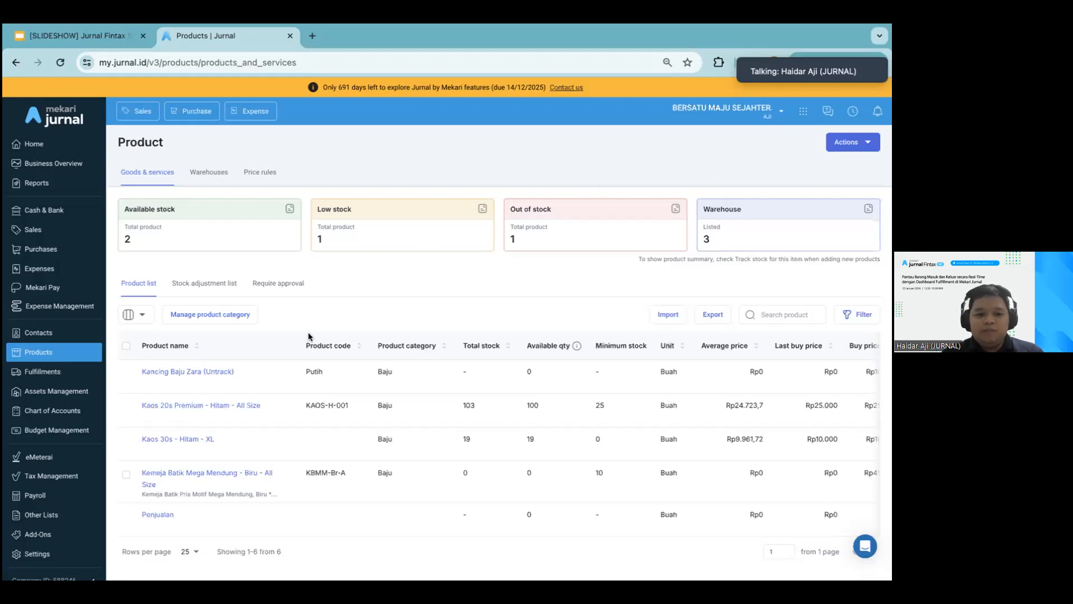
Open the details of Kaos 20s Premium - Hitam - All Size and examine its stock on hand and available quantity
{"action": "left_click", "coordinate": [197, 408]}
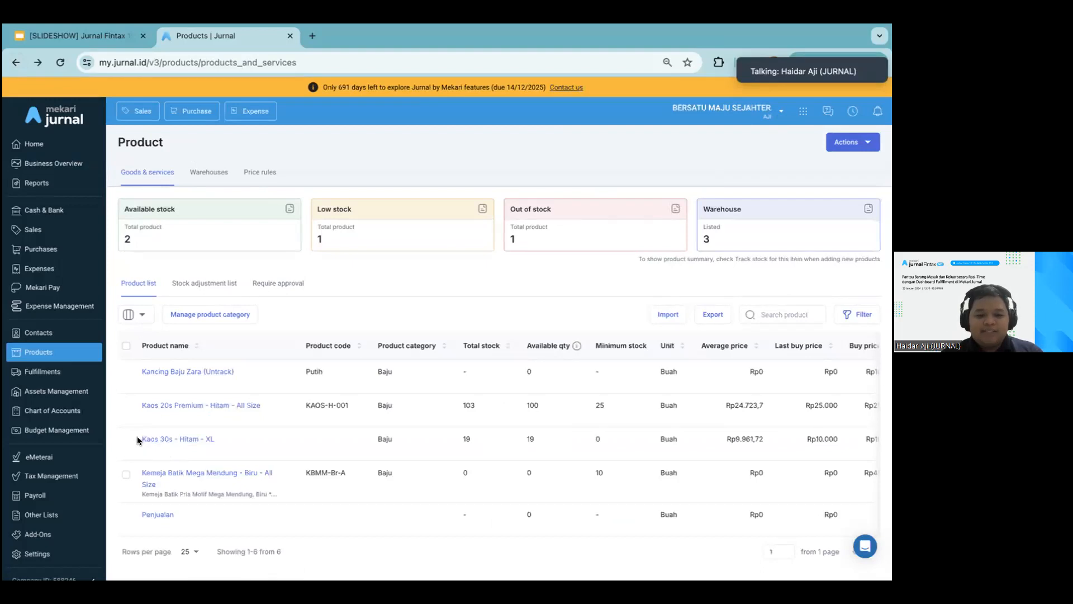
{"action": "left_click", "coordinate": [170, 407]}
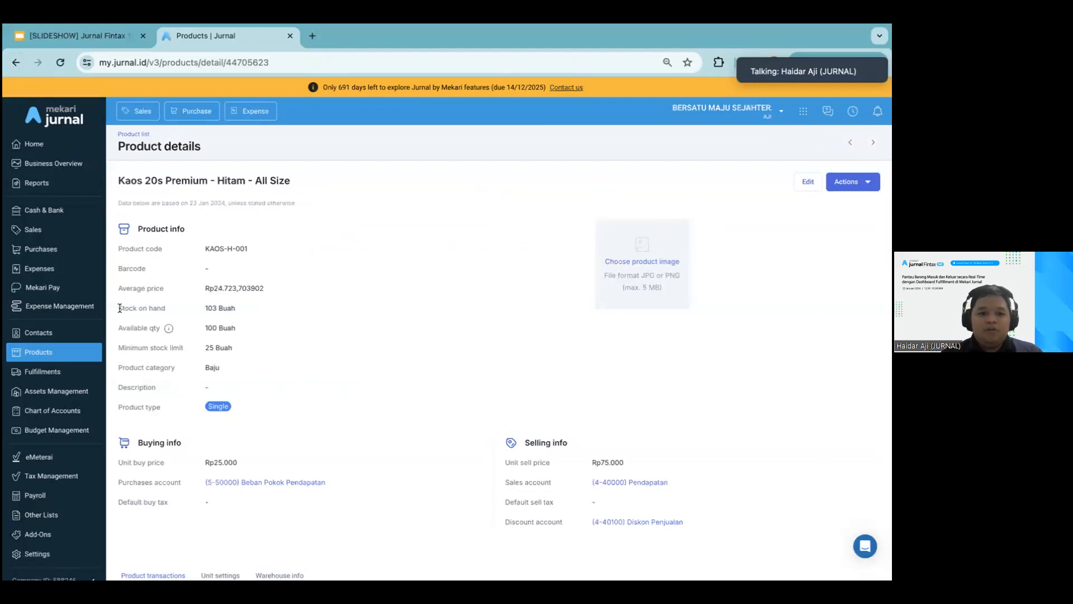
{"action": "left_click_drag", "start_coordinate": [119, 307], "coordinate": [223, 308]}
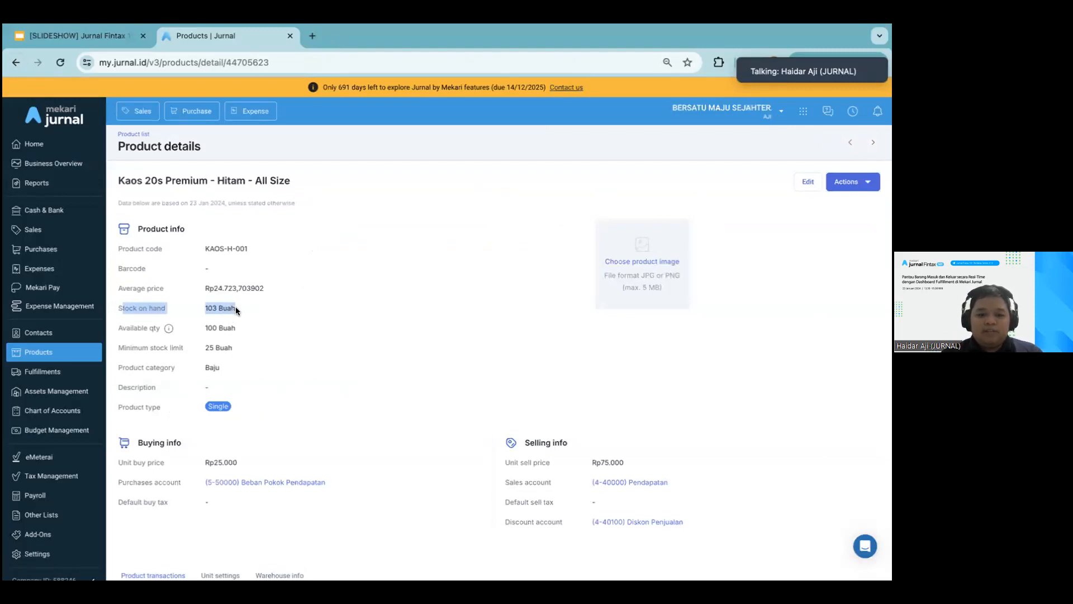
{"action": "left_click", "coordinate": [236, 307]}
{"action": "left_click_drag", "start_coordinate": [115, 304], "coordinate": [237, 302]}
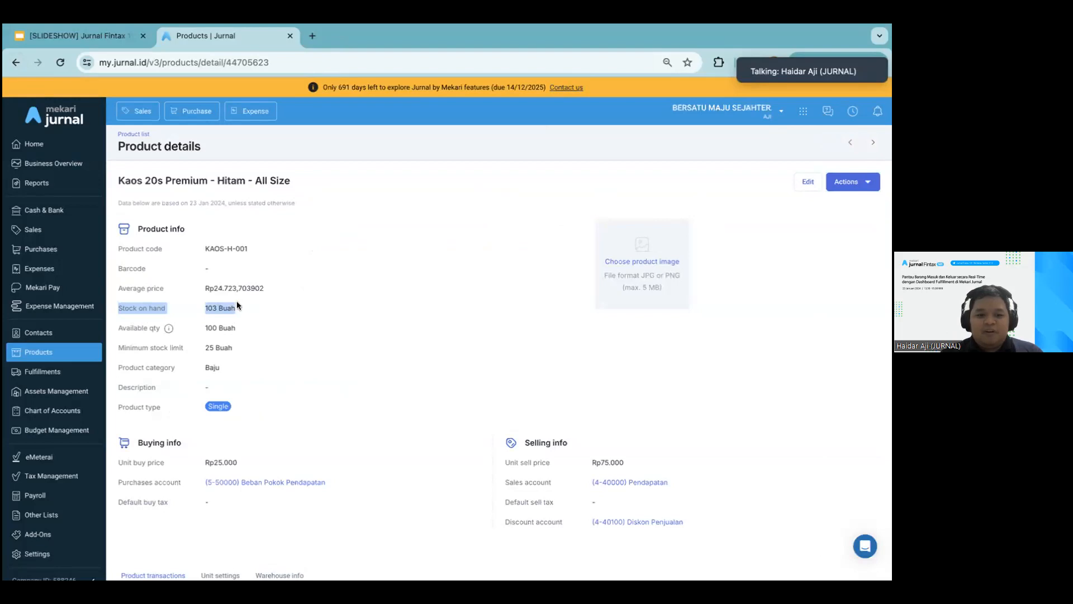
{"action": "left_click", "coordinate": [237, 302]}
{"action": "mouse_move", "coordinate": [168, 329]}
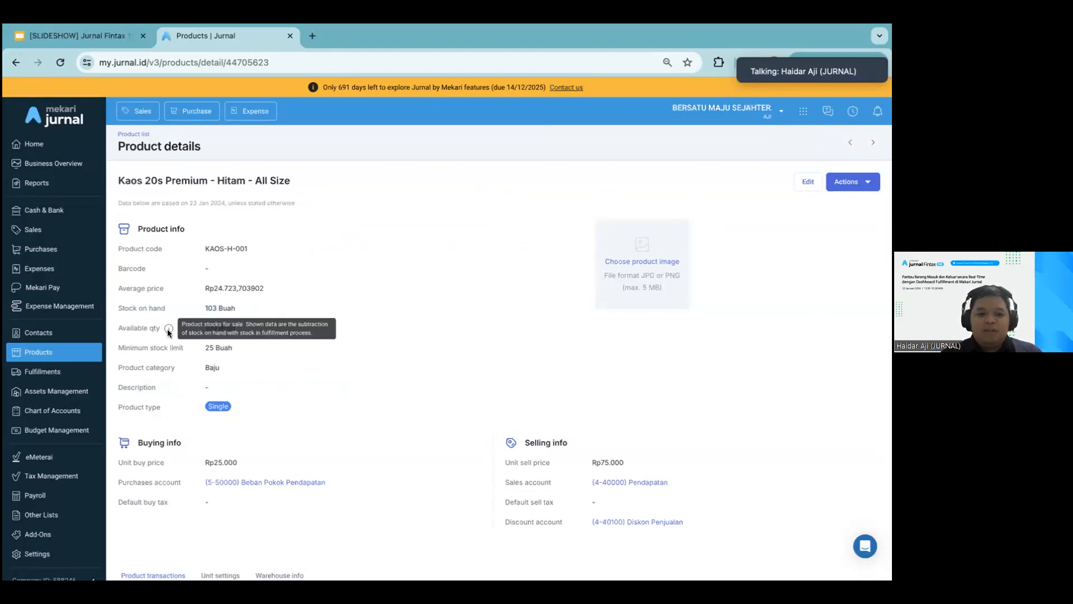
Switch the interface language from English to Indonesian
{"action": "scroll", "coordinate": [730, 476], "scroll_direction": "down", "scroll_amount": 8}
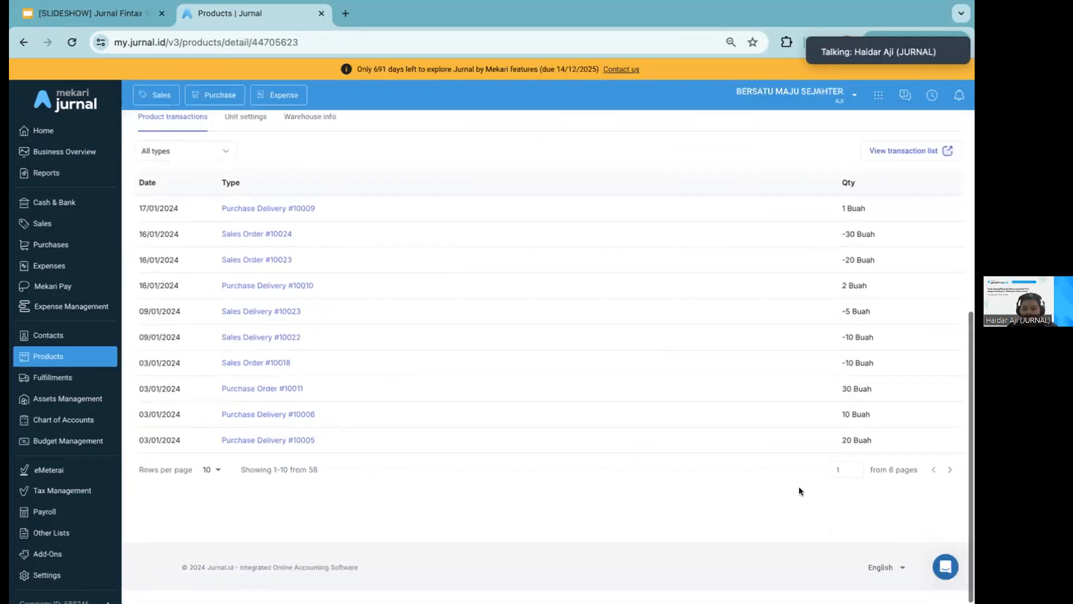
{"action": "left_click", "coordinate": [889, 579]}
{"action": "left_click", "coordinate": [887, 555]}
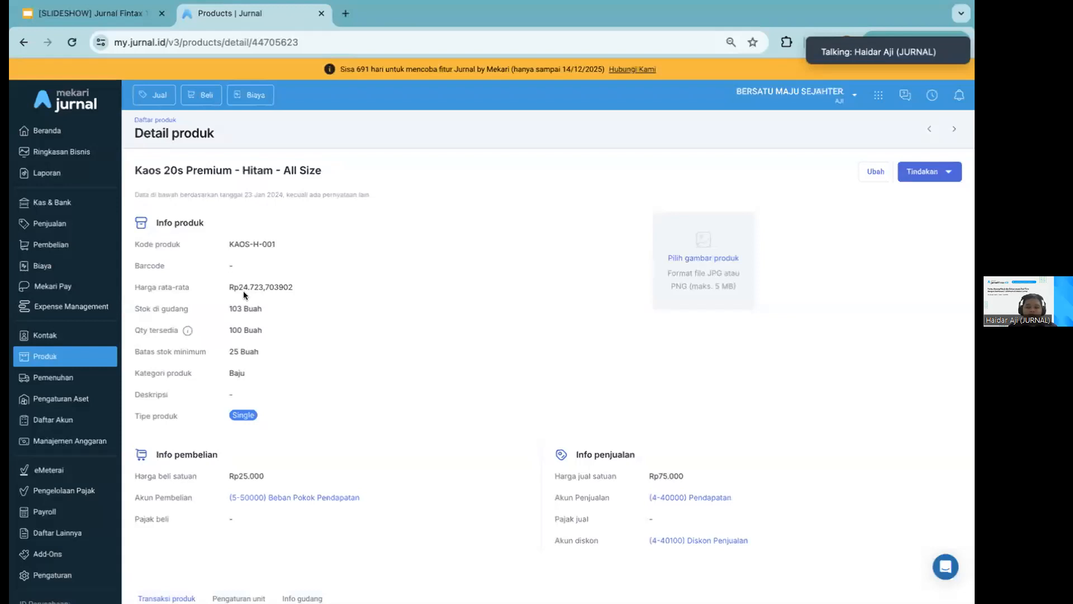
Highlight the product's Qty tersedia value to examine how much stock is available for sale
{"action": "left_click_drag", "start_coordinate": [141, 329], "coordinate": [271, 332]}
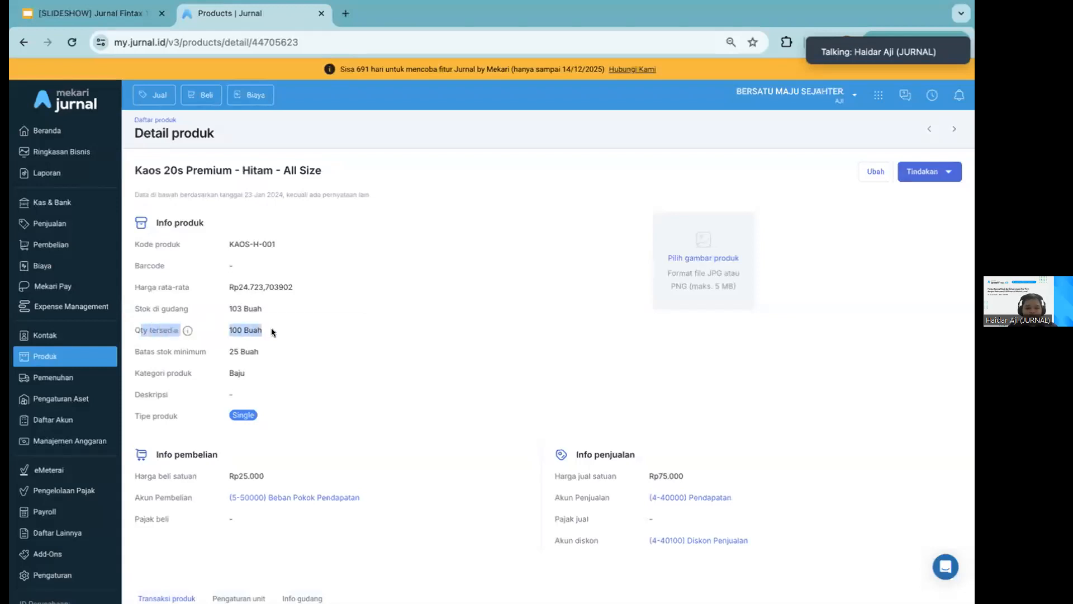
{"action": "left_click", "coordinate": [272, 332]}
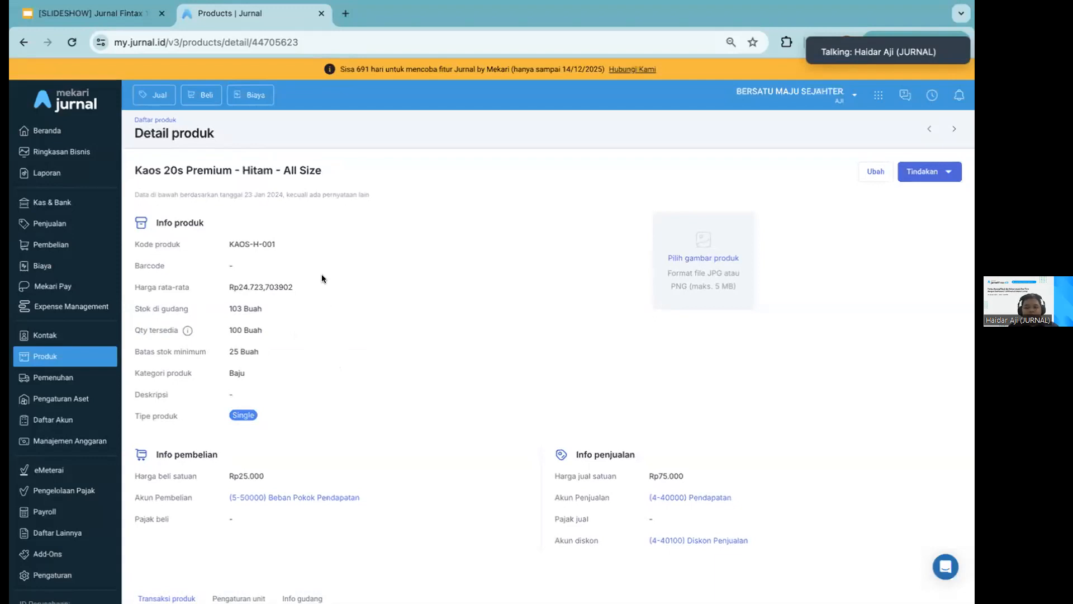
{"action": "left_click_drag", "start_coordinate": [133, 330], "coordinate": [281, 339]}
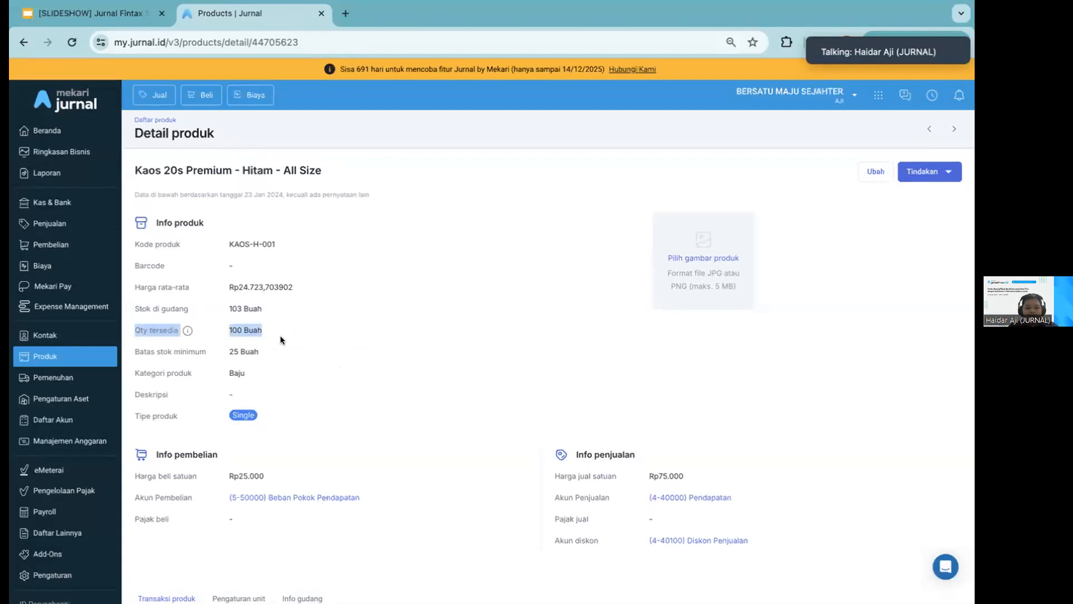
{"action": "left_click", "coordinate": [281, 339]}
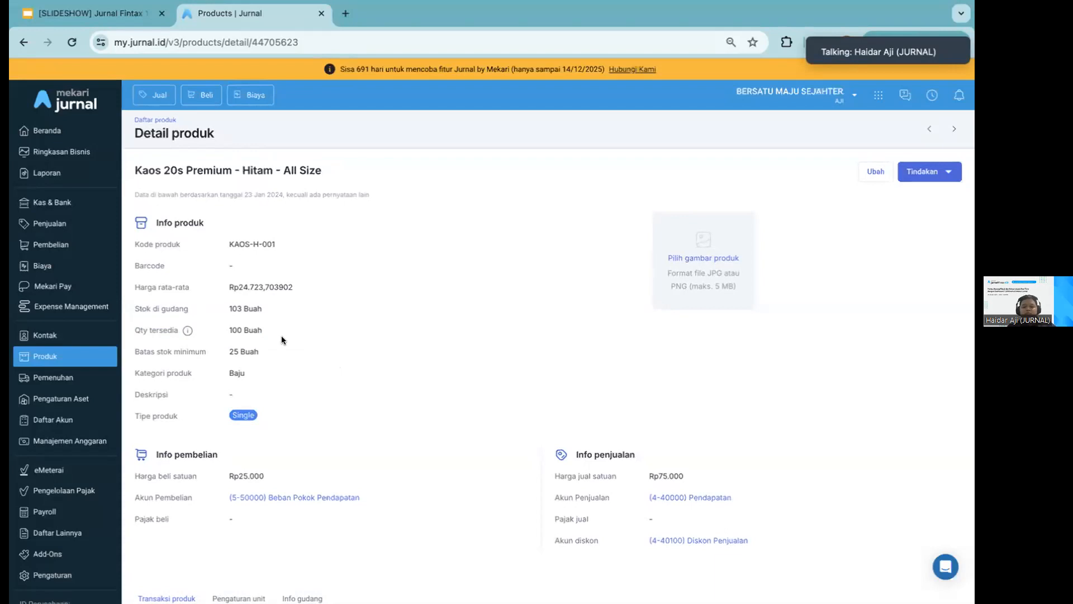
Open the product's Info gudang and compare the stock and available quantity of each warehouse with the product totals
{"action": "scroll", "coordinate": [360, 371], "scroll_direction": "down", "scroll_amount": 2}
{"action": "left_click", "coordinate": [303, 508]}
{"action": "scroll", "coordinate": [457, 442], "scroll_direction": "down", "scroll_amount": 3}
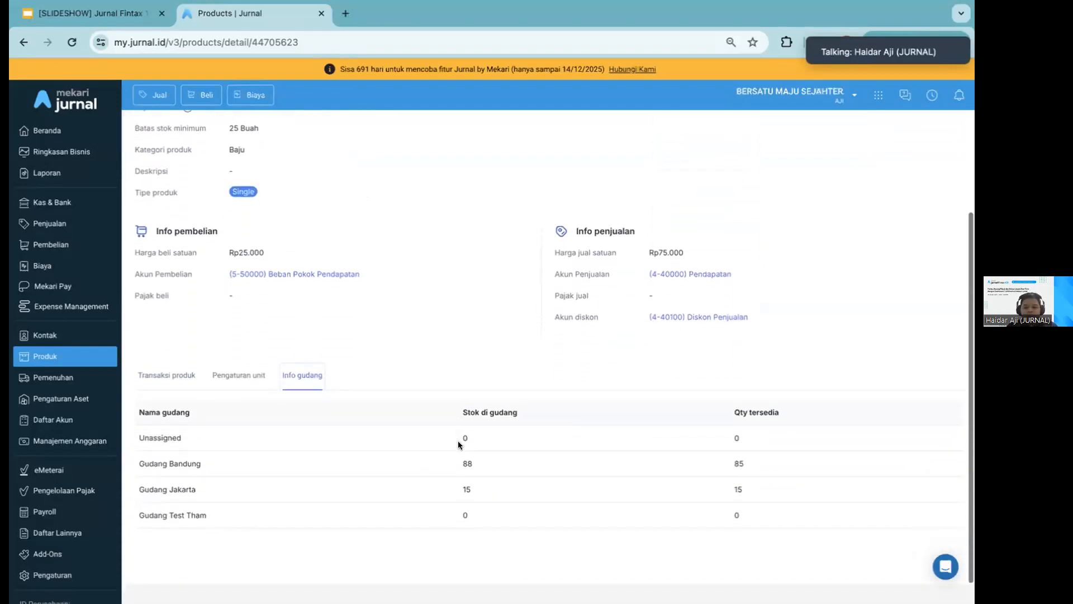
{"action": "scroll", "coordinate": [458, 441], "scroll_direction": "up", "scroll_amount": 1}
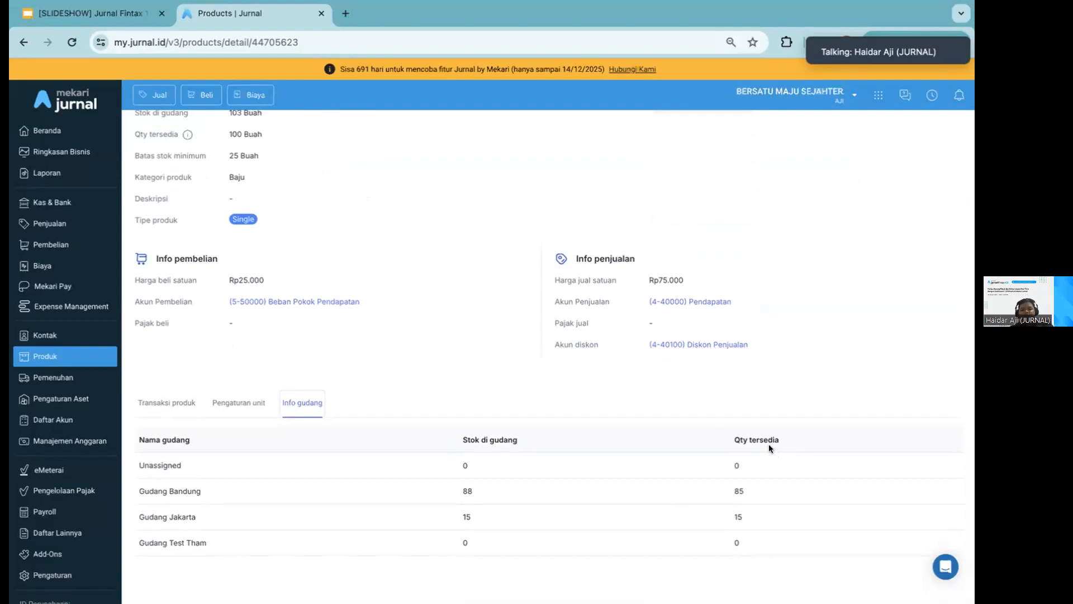
{"action": "scroll", "coordinate": [686, 395], "scroll_direction": "up", "scroll_amount": 1}
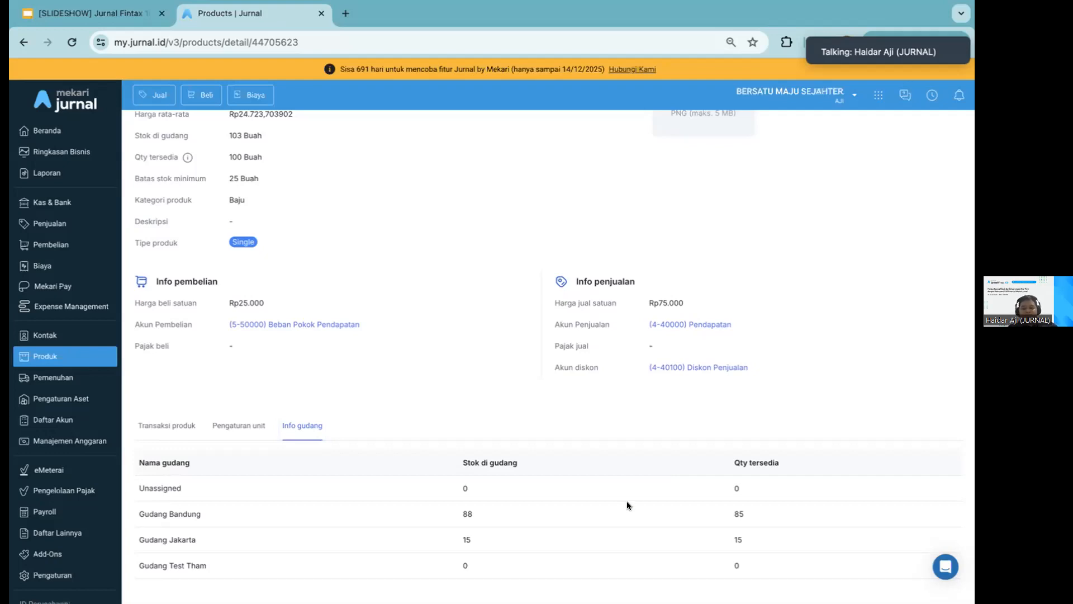
{"action": "scroll", "coordinate": [475, 394], "scroll_direction": "up", "scroll_amount": 3}
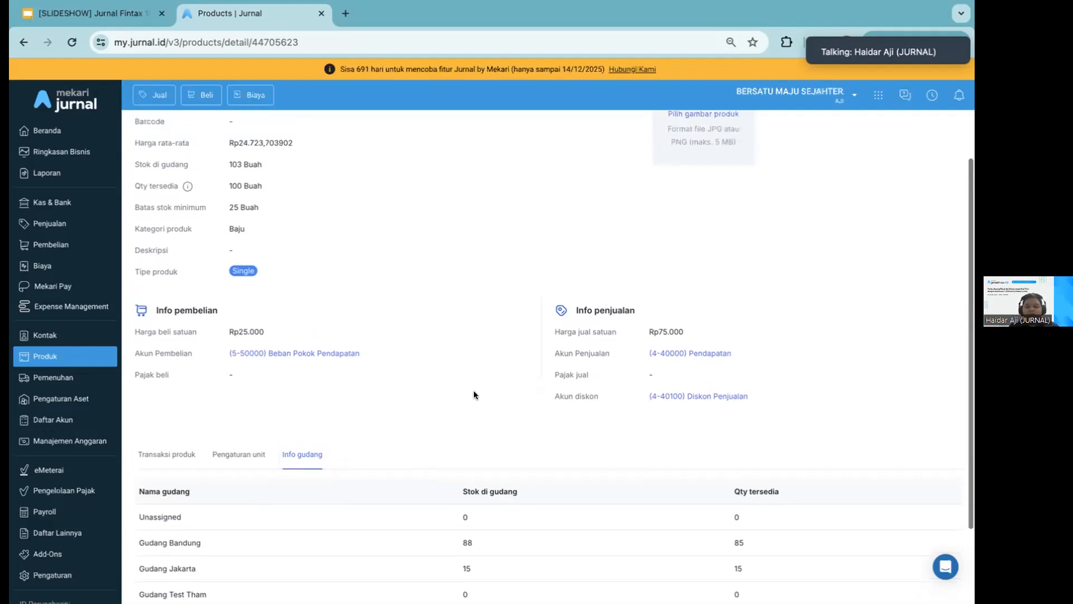
{"action": "scroll", "coordinate": [475, 386], "scroll_direction": "up", "scroll_amount": 1}
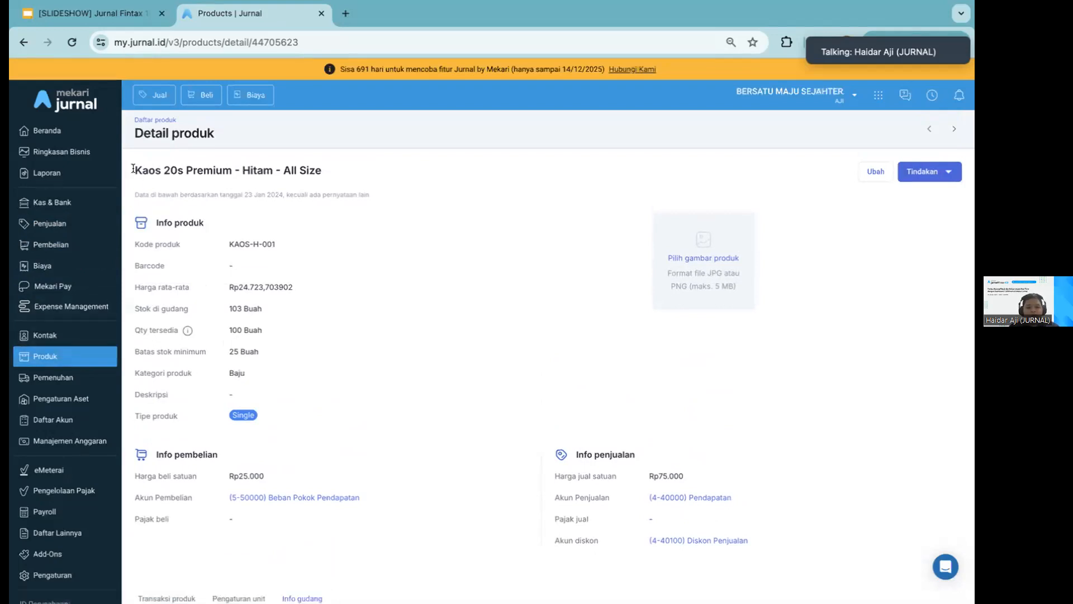
{"action": "scroll", "coordinate": [432, 317], "scroll_direction": "down", "scroll_amount": 5}
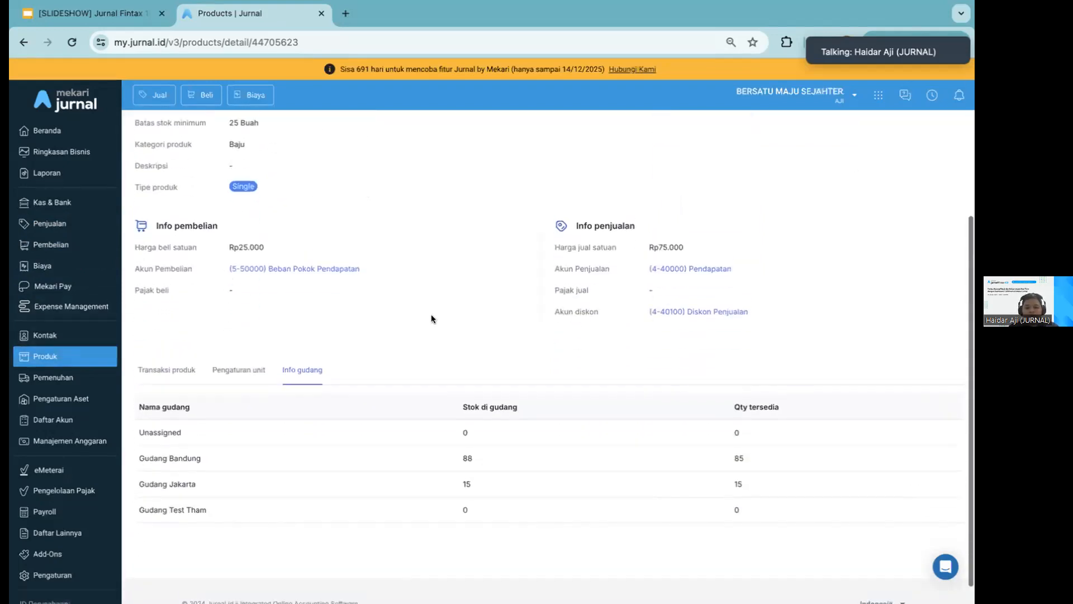
{"action": "scroll", "coordinate": [425, 316], "scroll_direction": "up", "scroll_amount": 4}
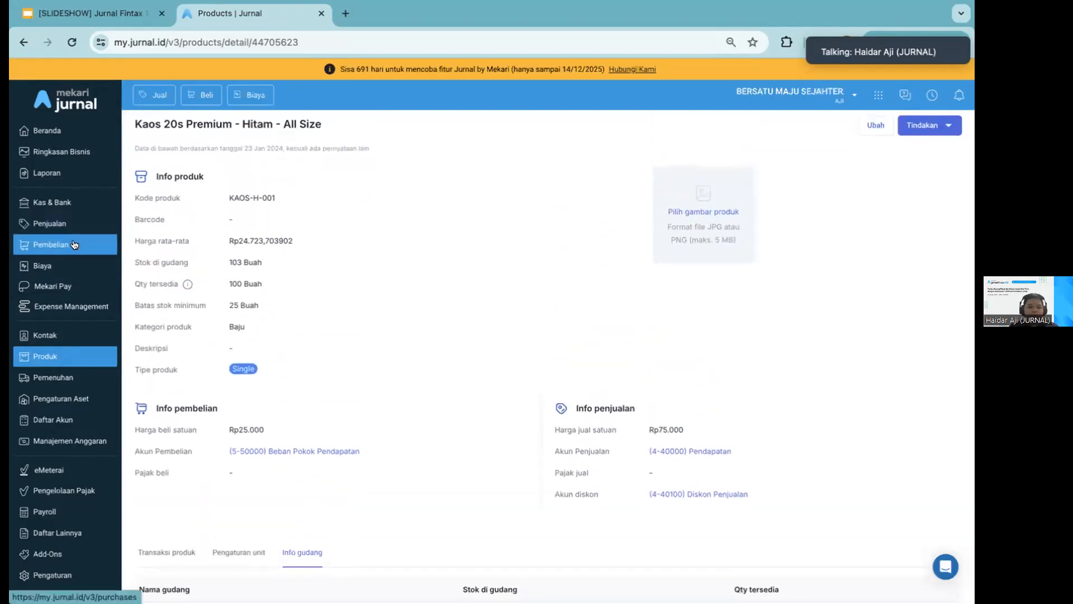
Start a new purchase order (Pemesanan pembelian) and choose its supplier
{"action": "left_click", "coordinate": [51, 244]}
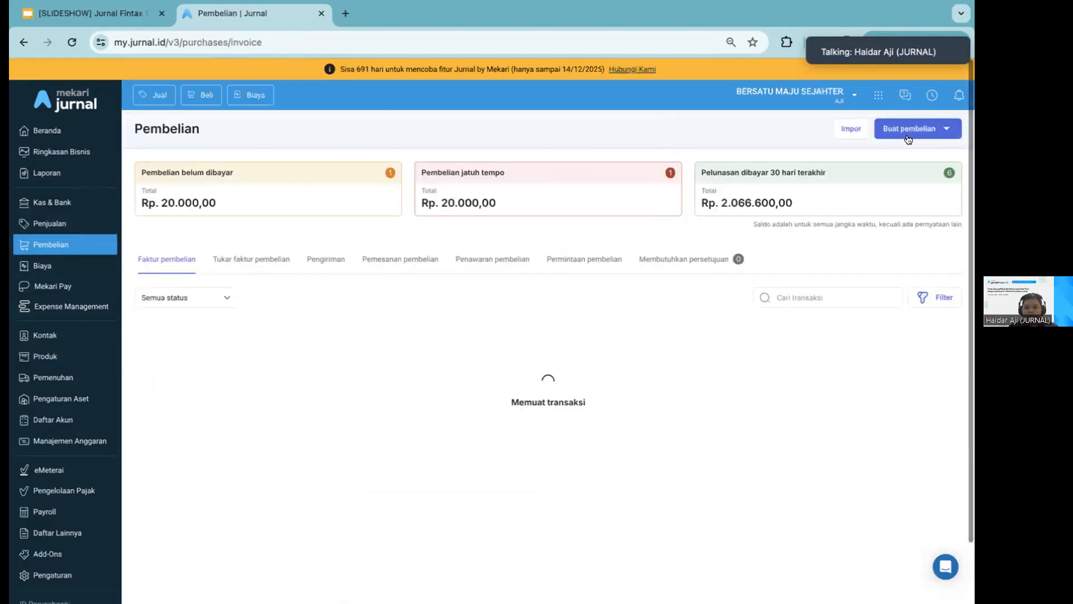
{"action": "left_click", "coordinate": [908, 129]}
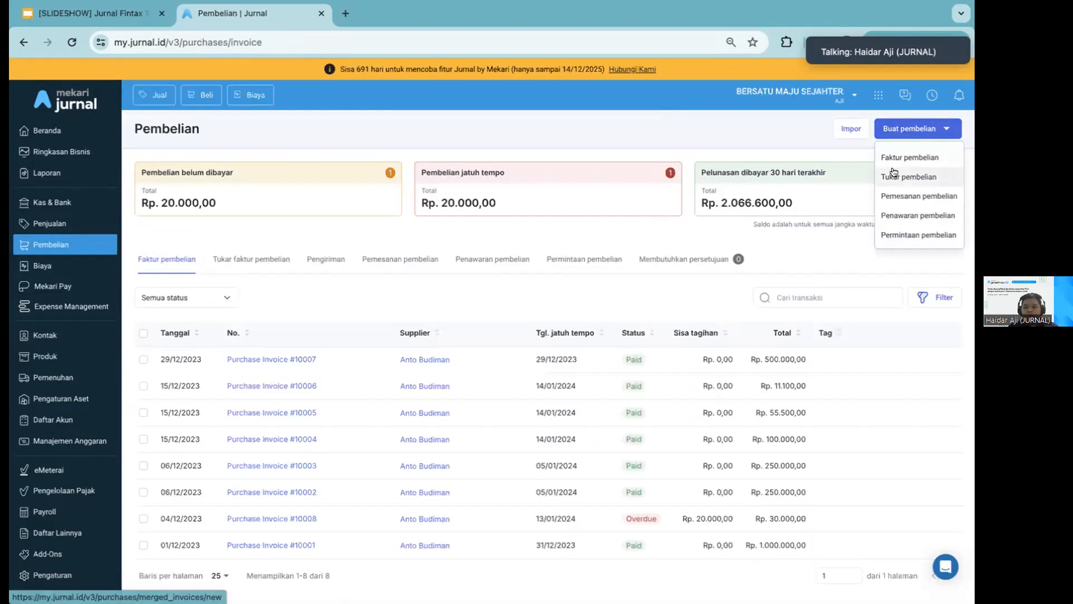
{"action": "left_click", "coordinate": [889, 196]}
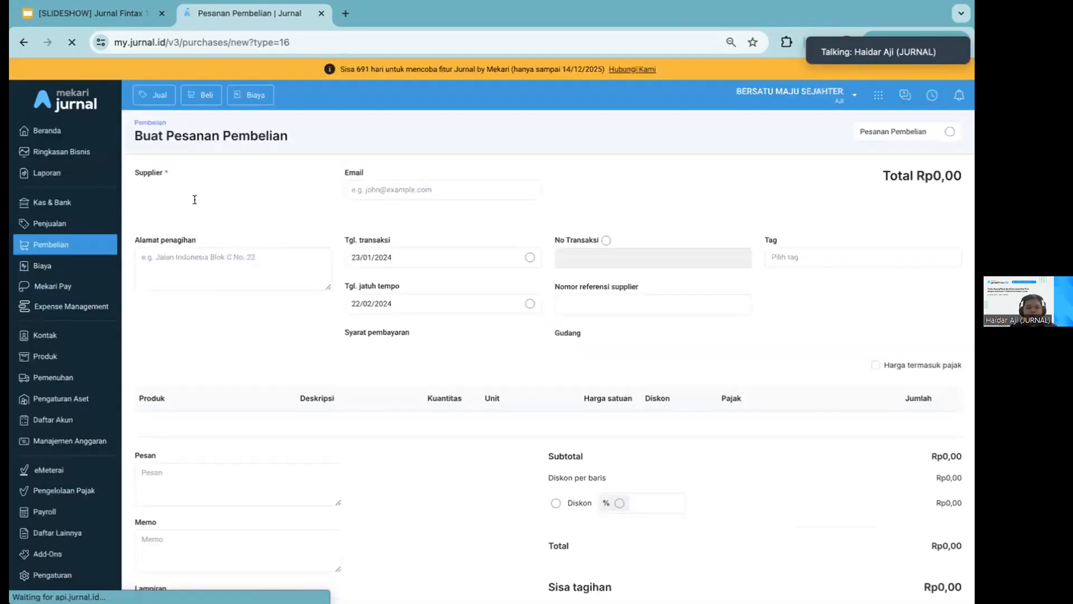
{"action": "left_click", "coordinate": [194, 184]}
{"action": "left_click", "coordinate": [187, 217]}
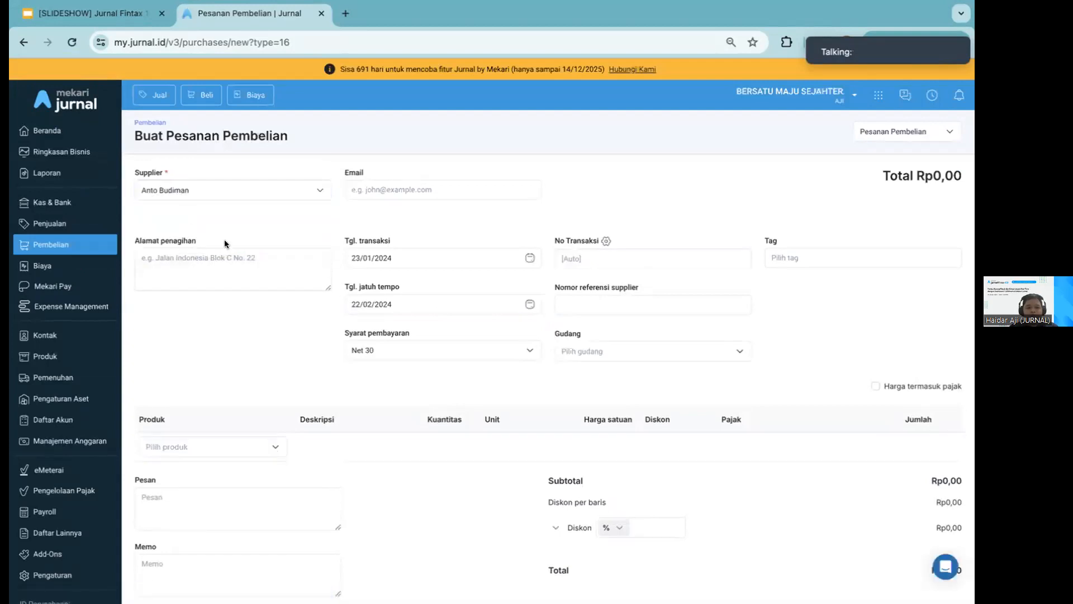
Set the purchase order's transaction date to 16/01/2024
{"action": "left_click", "coordinate": [401, 190]}
{"action": "left_click", "coordinate": [418, 256]}
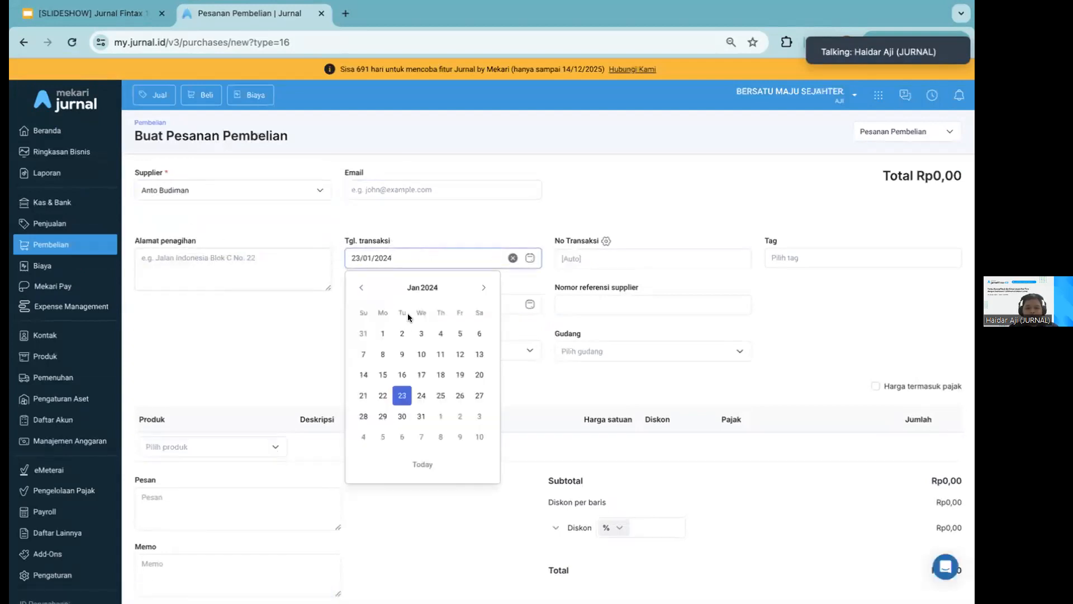
{"action": "left_click", "coordinate": [400, 376]}
{"action": "left_click", "coordinate": [510, 195]}
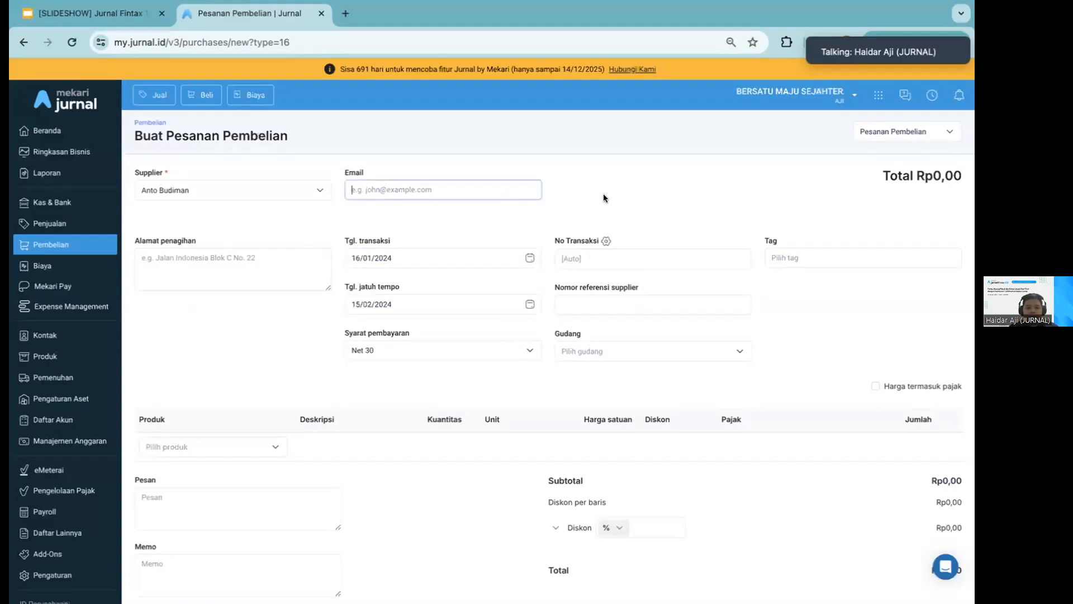
{"action": "scroll", "coordinate": [324, 403], "scroll_direction": "down", "scroll_amount": 1}
{"action": "left_click", "coordinate": [235, 441]}
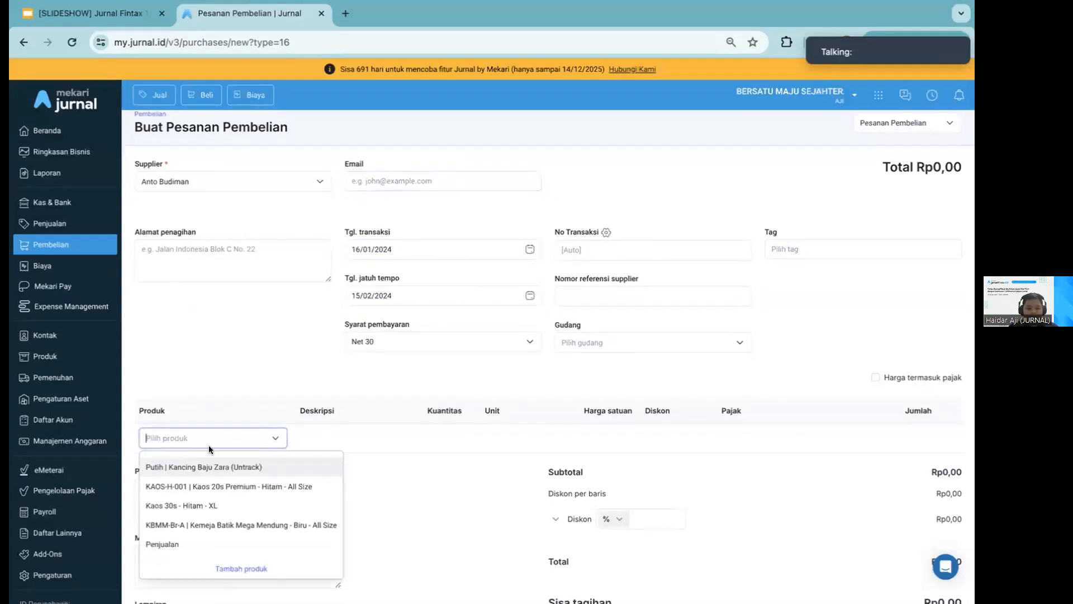
{"action": "left_click", "coordinate": [217, 374]}
Fill in the supplier's billing address (Alamat penagihan) on the purchase order
{"action": "left_click", "coordinate": [217, 252]}
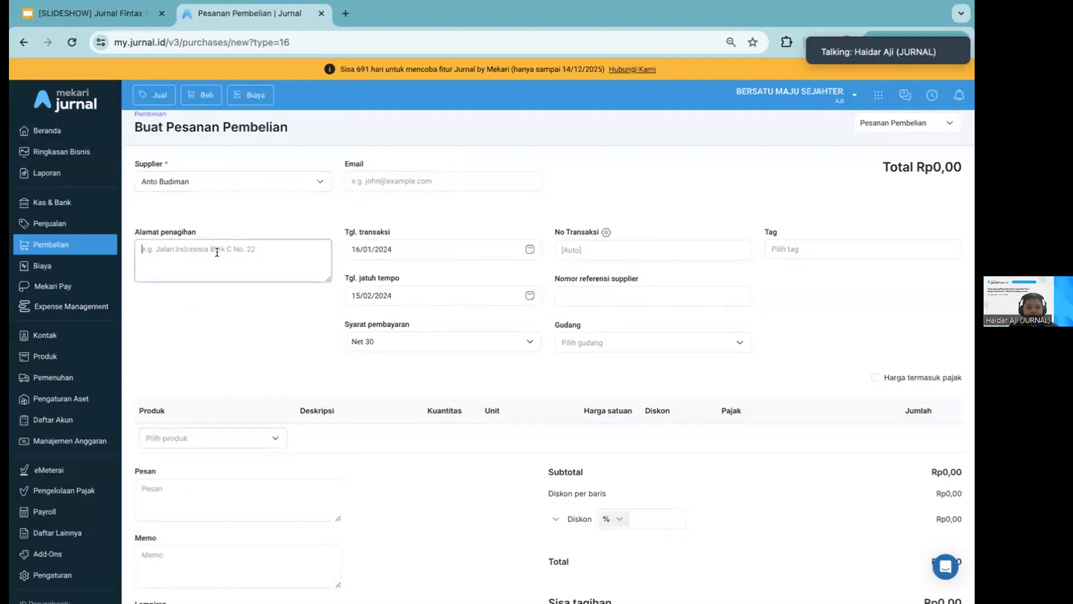
{"action": "type", "text": "Jalan In"}
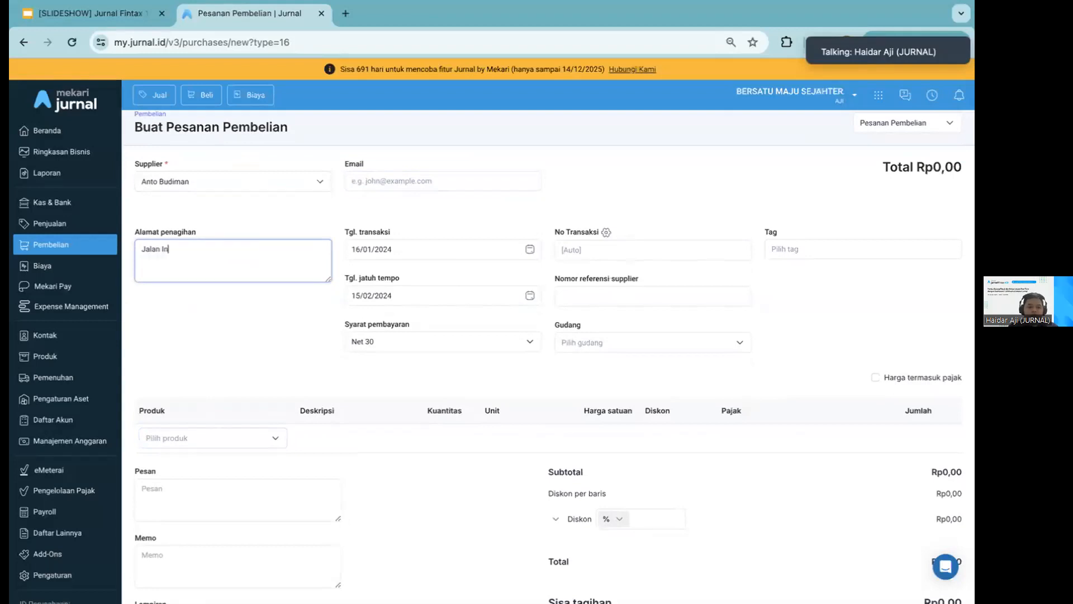
{"action": "type", "text": "donesia n"}
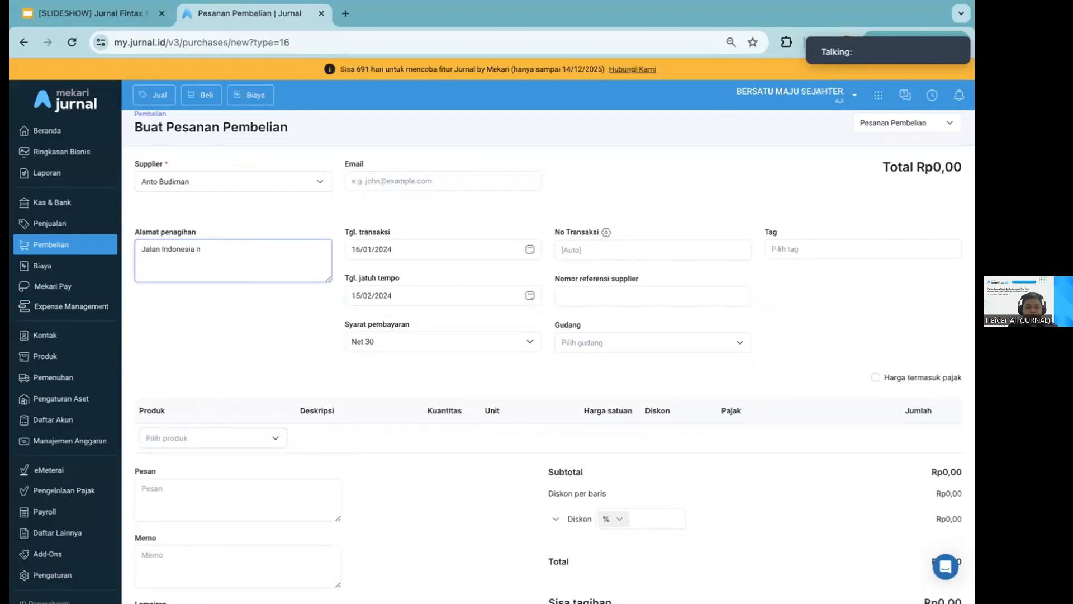
{"action": "type", "text": "lok C no 2"}
{"action": "left_click", "coordinate": [225, 352]}
Add the product KAOS-H-001 | Kaos 20s Premium - Hitam - All Size to the order and set its warehouse to Gudang Bandung
{"action": "scroll", "coordinate": [215, 372], "scroll_direction": "down", "scroll_amount": 1}
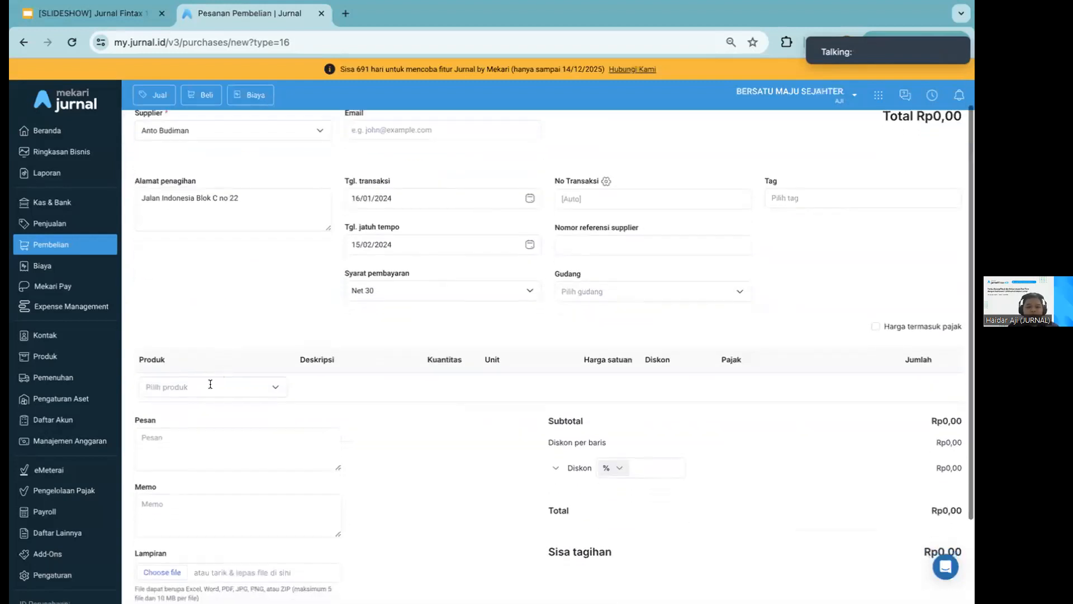
{"action": "left_click", "coordinate": [209, 386]}
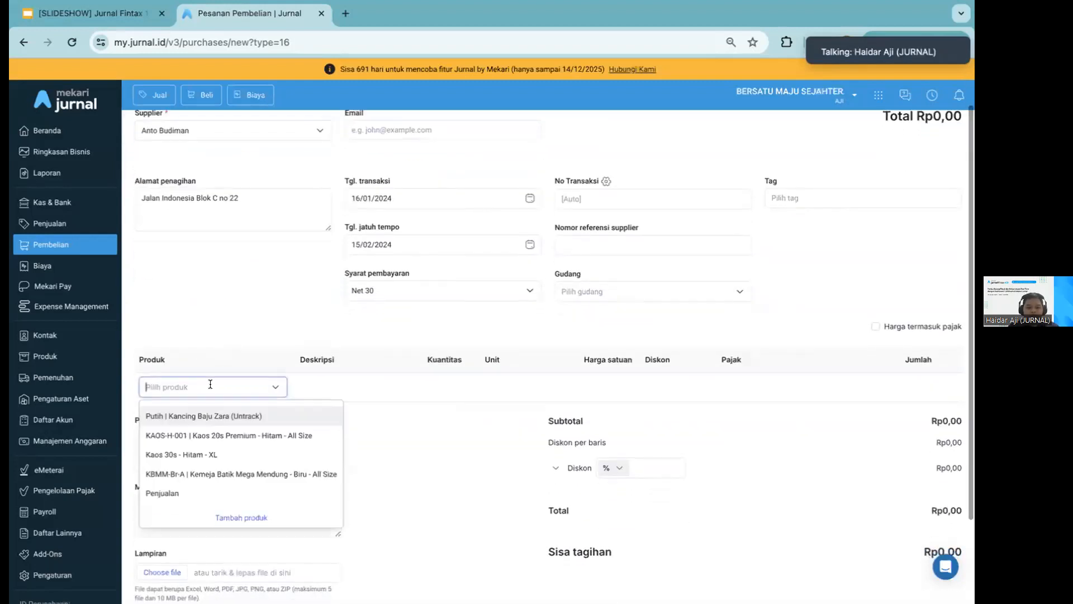
{"action": "left_click", "coordinate": [212, 435]}
{"action": "left_click", "coordinate": [620, 290]}
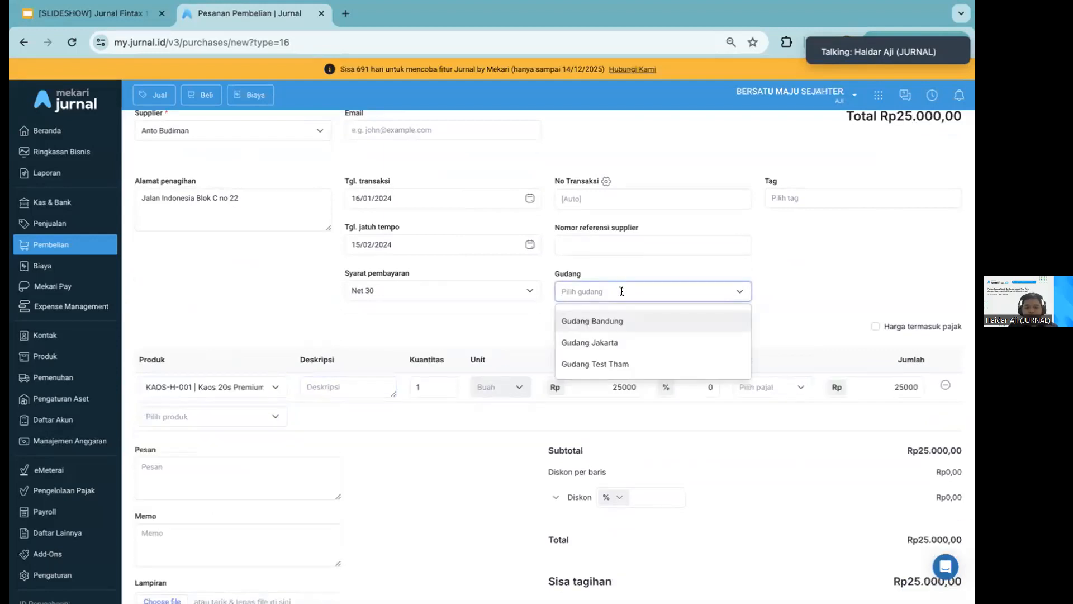
{"action": "left_click", "coordinate": [615, 311]}
Set the ordered quantity of Kaos 20s Premium to 22 and create the purchase order
{"action": "left_click", "coordinate": [422, 385]}
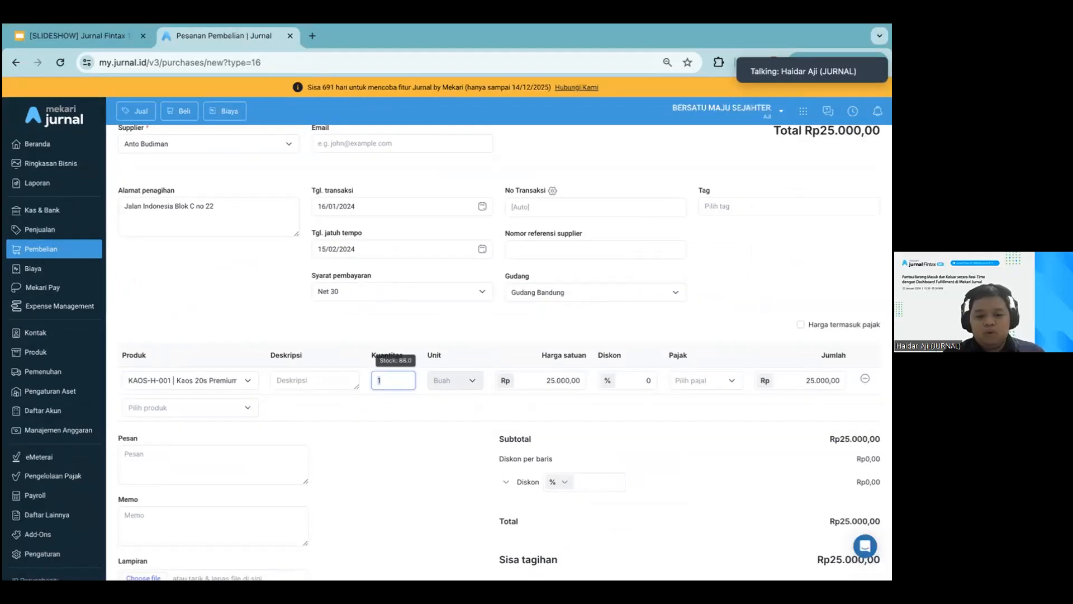
{"action": "type", "text": "22"}
{"action": "double_click", "coordinate": [396, 378]}
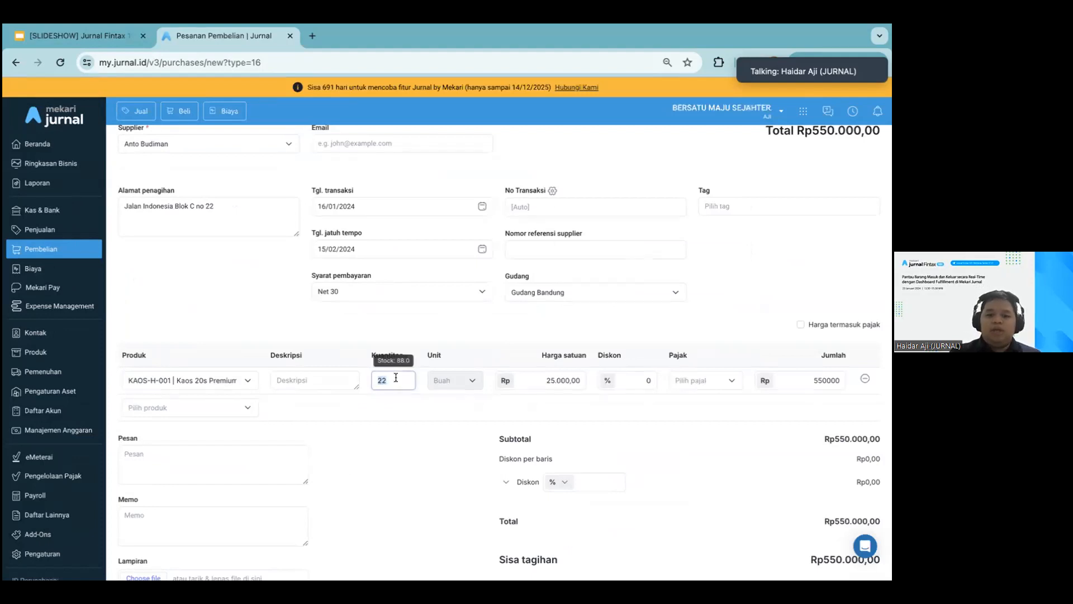
{"action": "left_click", "coordinate": [442, 321]}
{"action": "scroll", "coordinate": [442, 321], "scroll_direction": "down", "scroll_amount": 3}
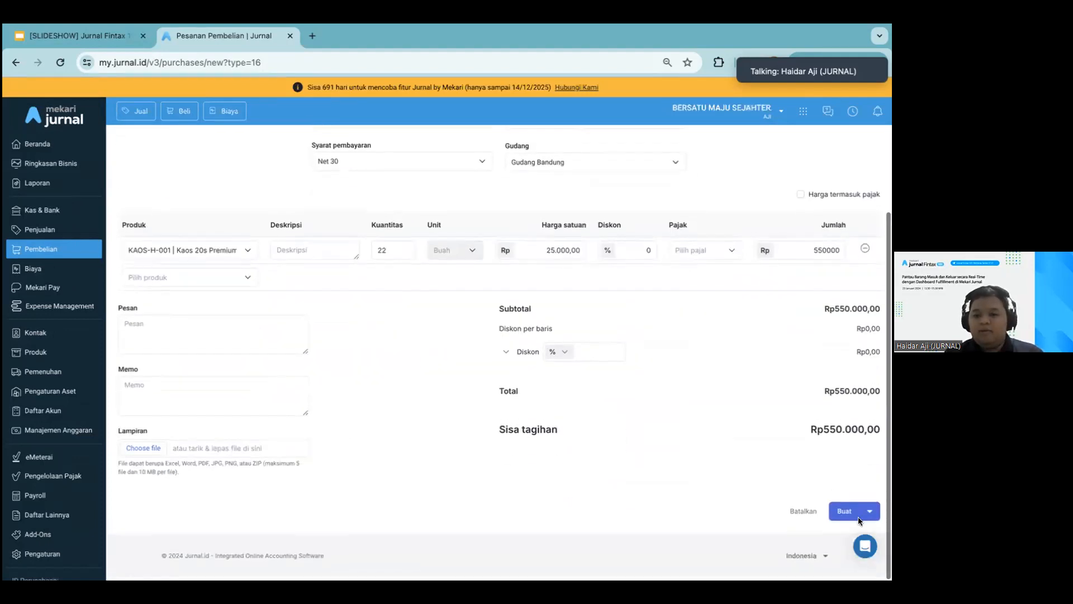
{"action": "left_click", "coordinate": [858, 520]}
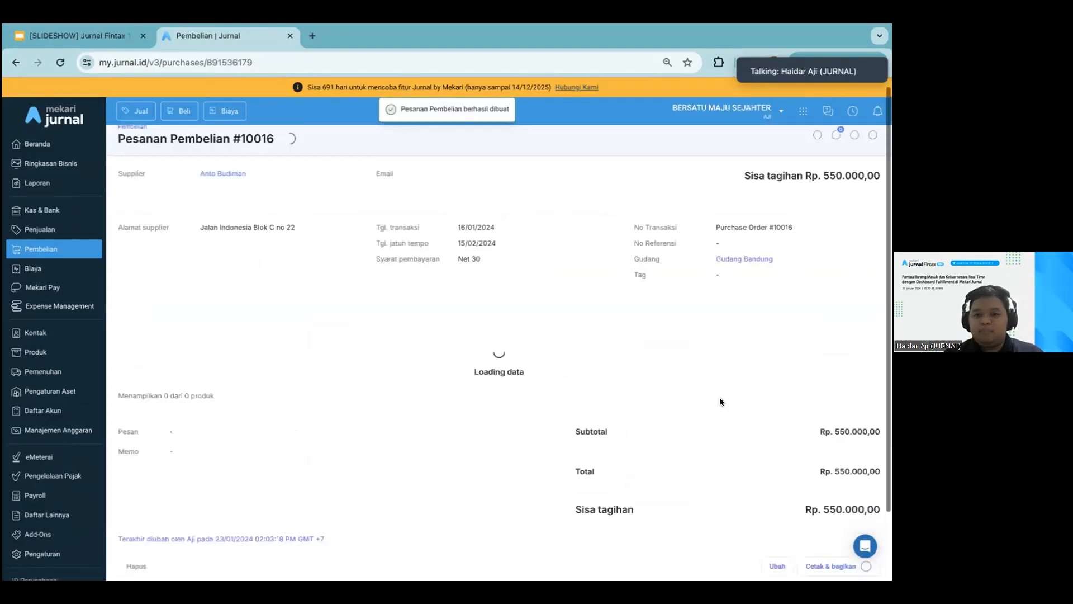
Send the new purchase order to fulfilment (Kirim ke Pemenuhan) and view its fulfilment status
{"action": "scroll", "coordinate": [719, 401], "scroll_direction": "down", "scroll_amount": 2}
{"action": "left_click", "coordinate": [874, 479]}
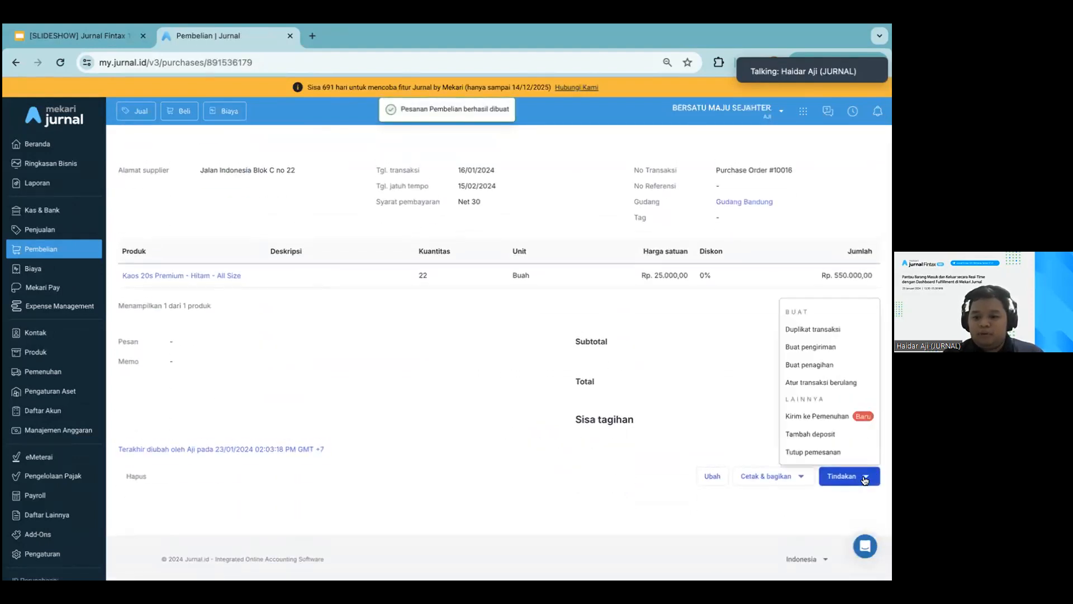
{"action": "left_click", "coordinate": [850, 417]}
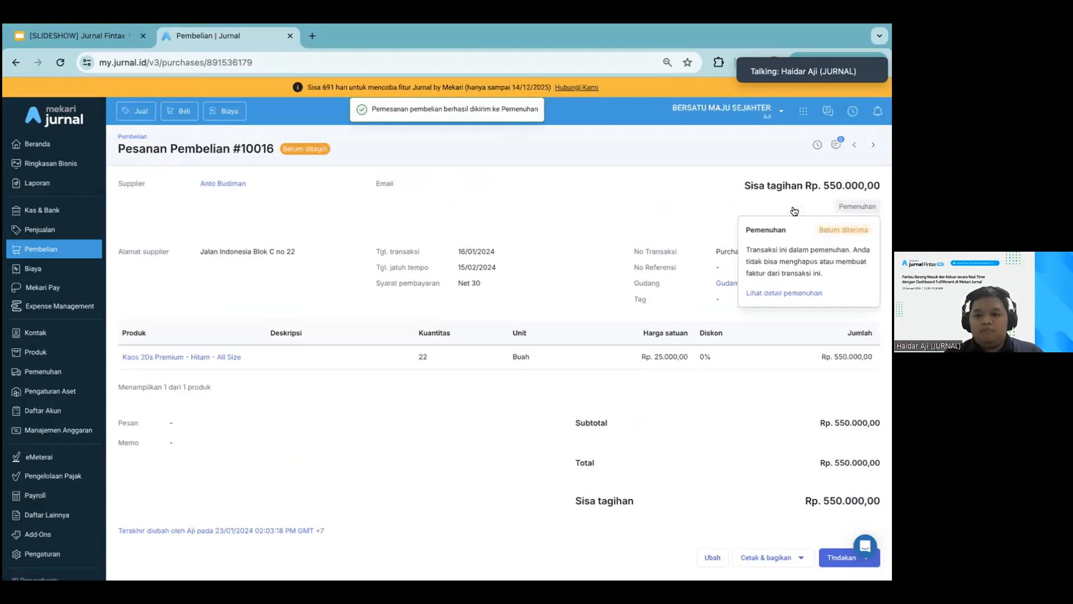
{"action": "mouse_move", "coordinate": [844, 214]}
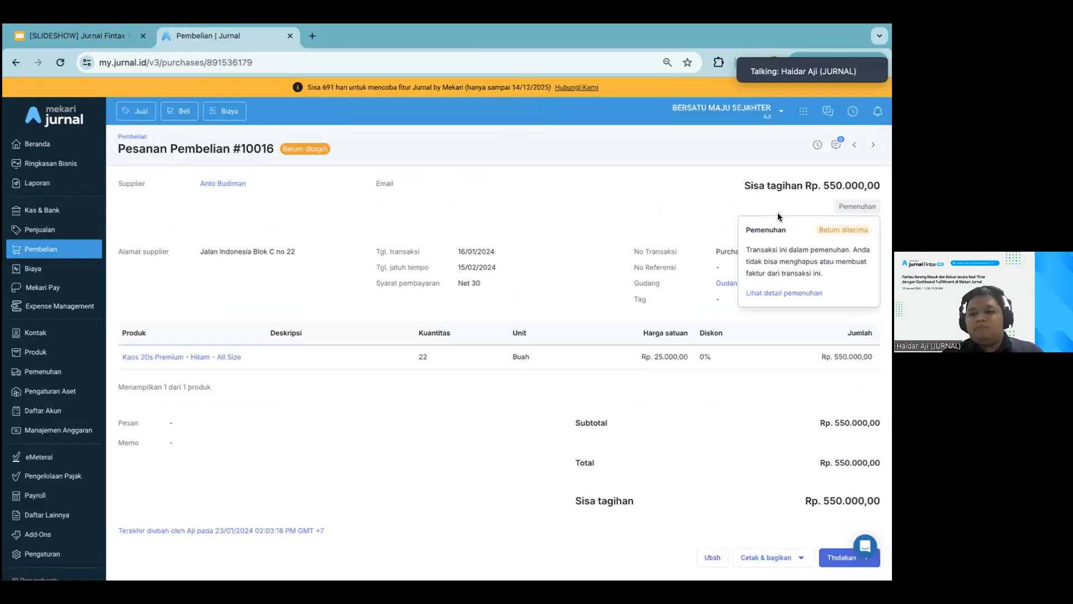
Open the purchase order for editing, check which fields can still be changed, and leave without saving
{"action": "scroll", "coordinate": [548, 348], "scroll_direction": "down", "scroll_amount": 2}
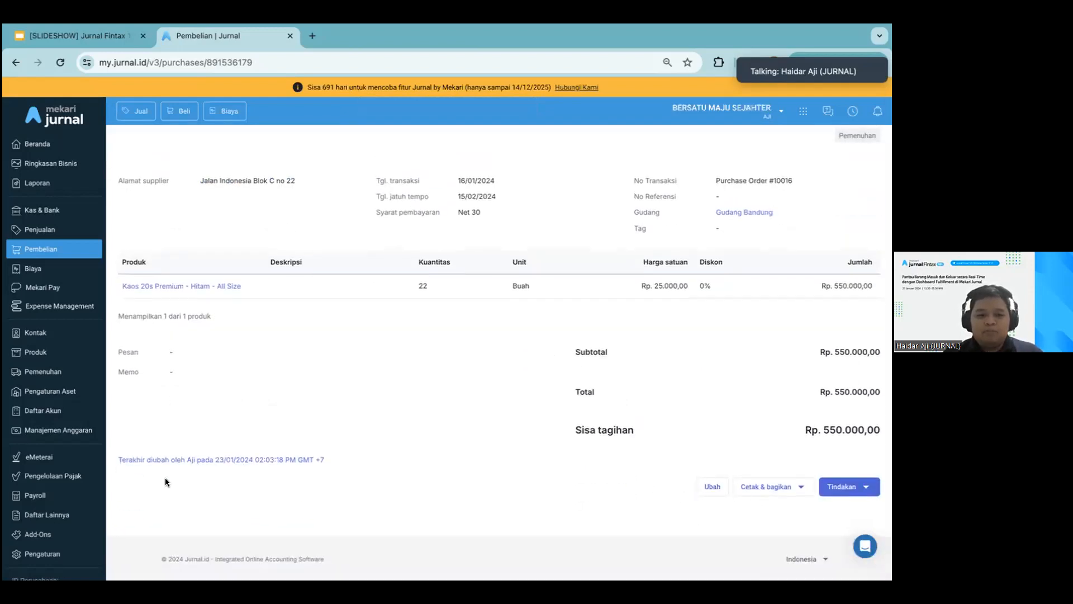
{"action": "left_click", "coordinate": [719, 489]}
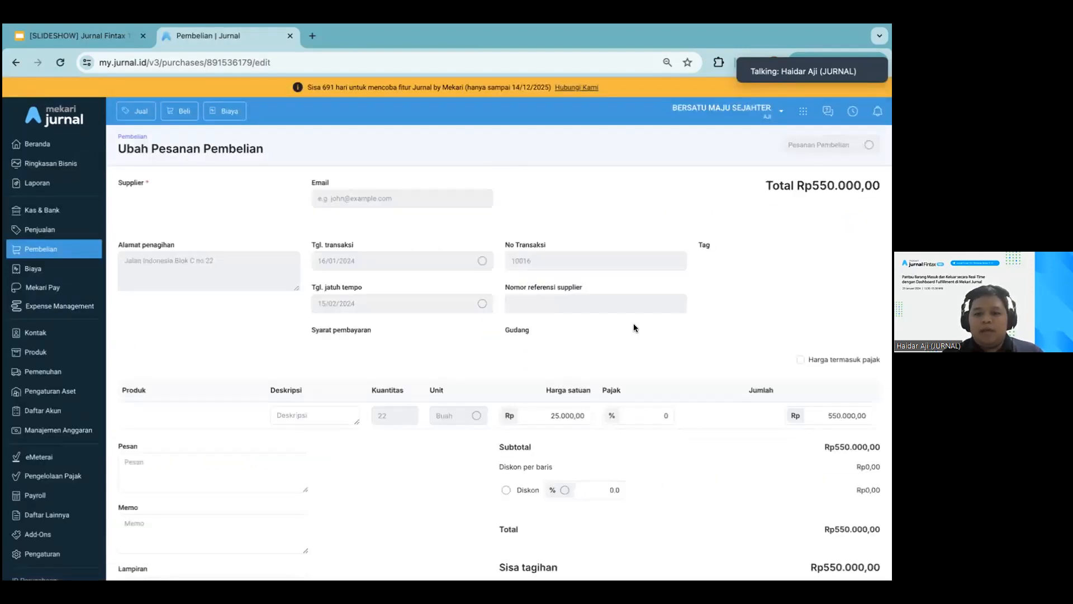
{"action": "scroll", "coordinate": [634, 327], "scroll_direction": "down", "scroll_amount": 3}
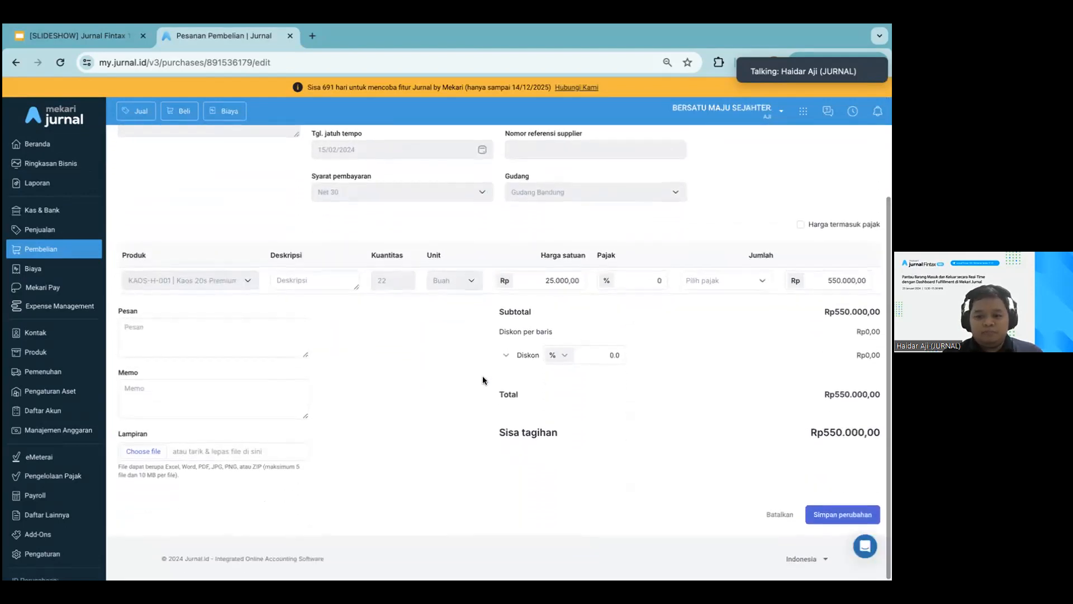
{"action": "left_click", "coordinate": [761, 515]}
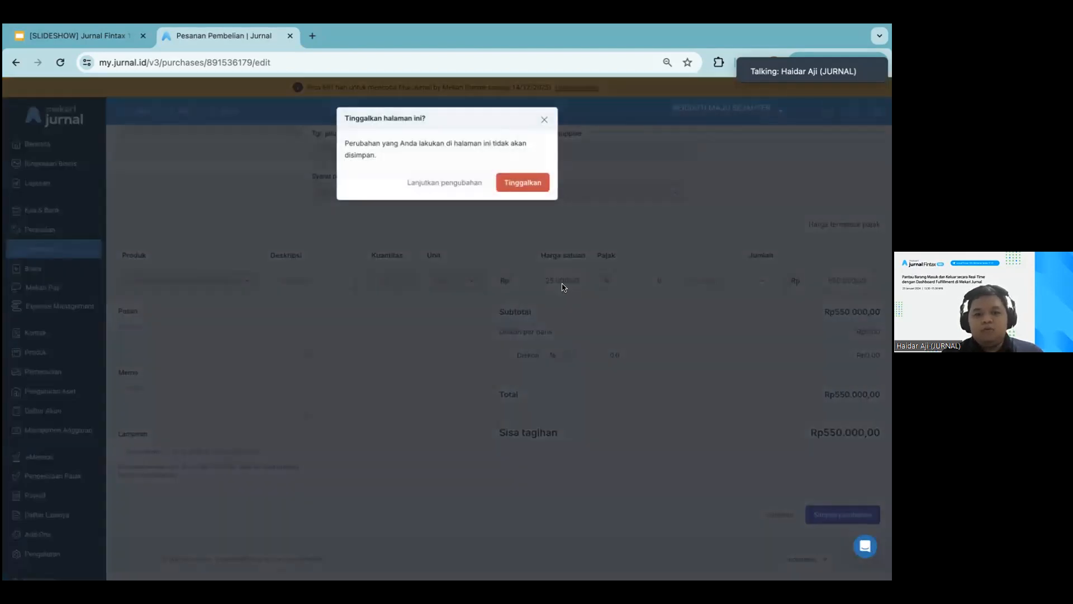
{"action": "left_click", "coordinate": [508, 183]}
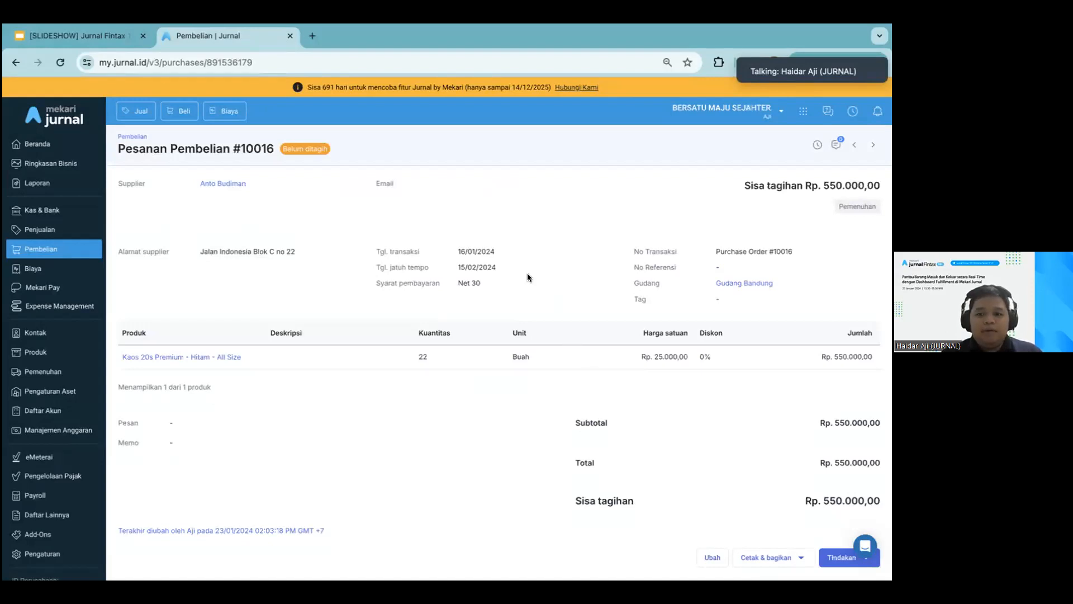
{"action": "scroll", "coordinate": [528, 273], "scroll_direction": "down", "scroll_amount": 1}
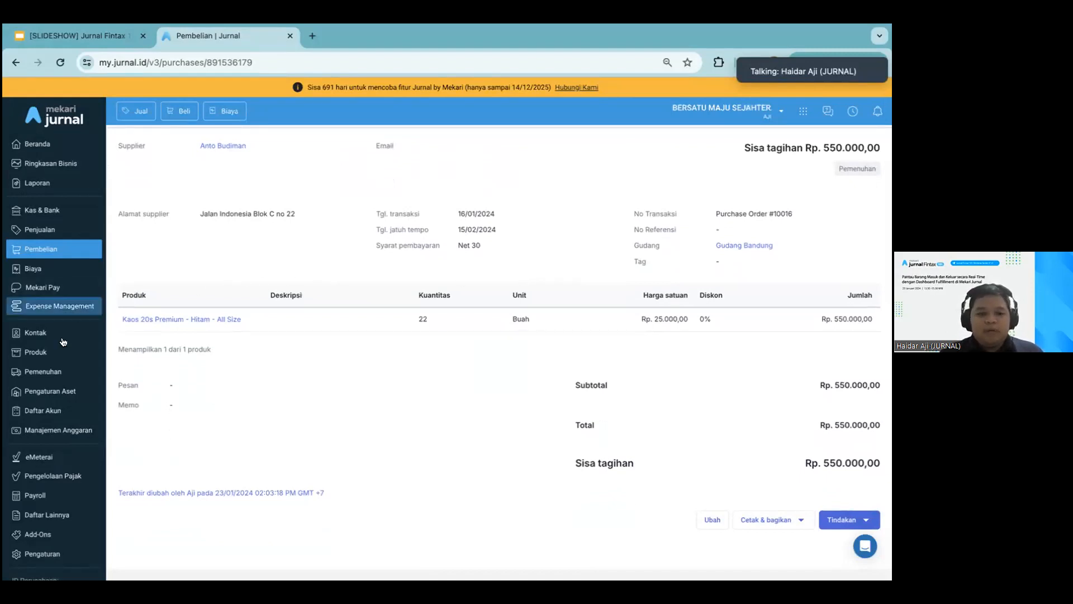
{"action": "left_click", "coordinate": [48, 372]}
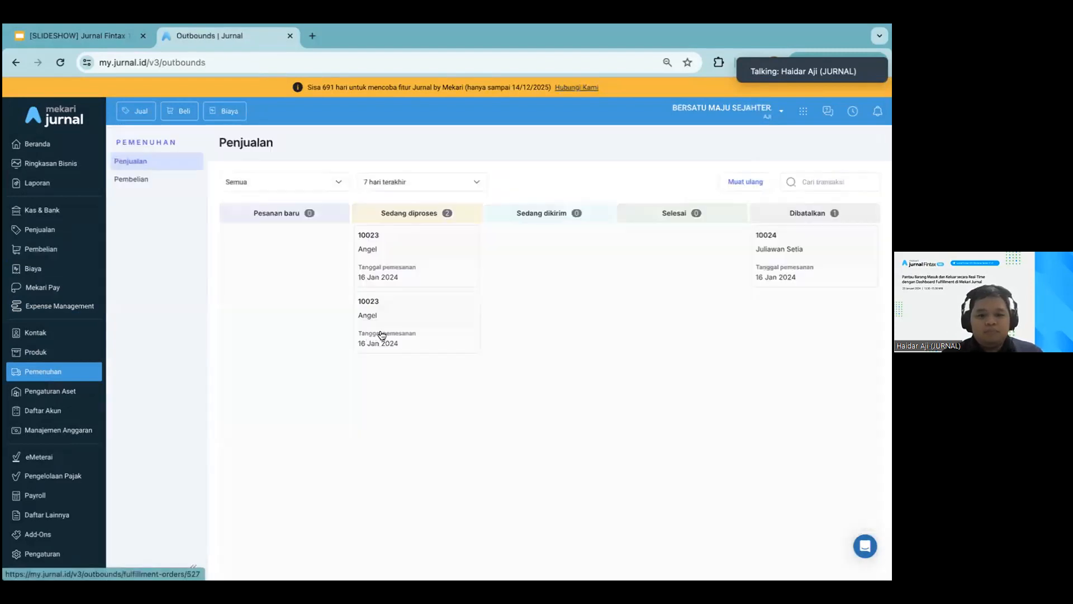
{"action": "left_click", "coordinate": [16, 62]}
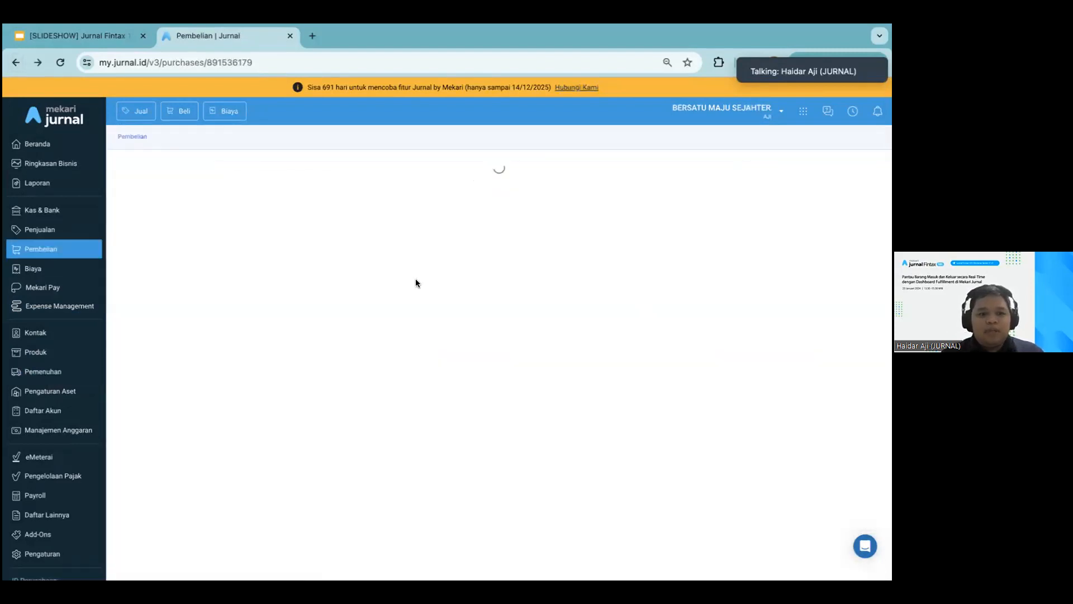
Review the purchase order's details and the actions (Tindakan) available while it is in fulfilment
{"action": "scroll", "coordinate": [465, 345], "scroll_direction": "down", "scroll_amount": 2}
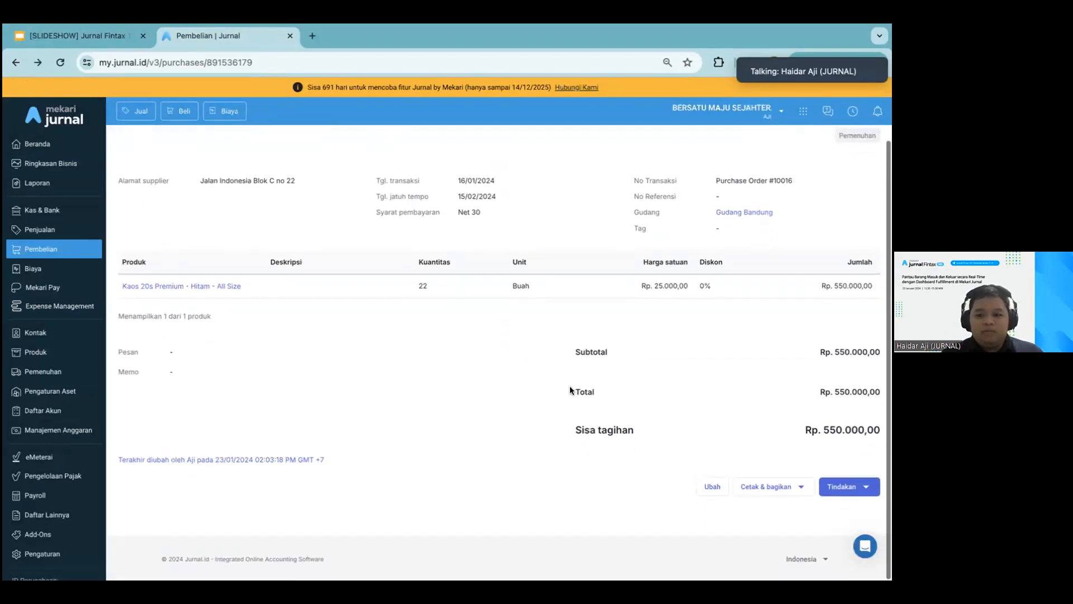
{"action": "scroll", "coordinate": [667, 230], "scroll_direction": "up", "scroll_amount": 2}
{"action": "scroll", "coordinate": [666, 230], "scroll_direction": "down", "scroll_amount": 2}
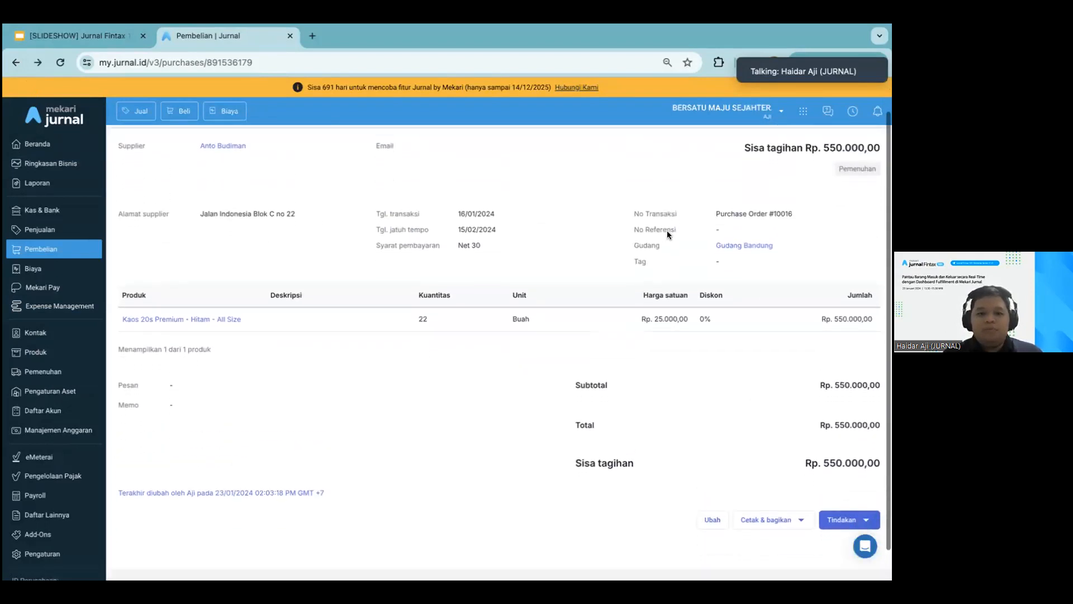
{"action": "left_click", "coordinate": [860, 486]}
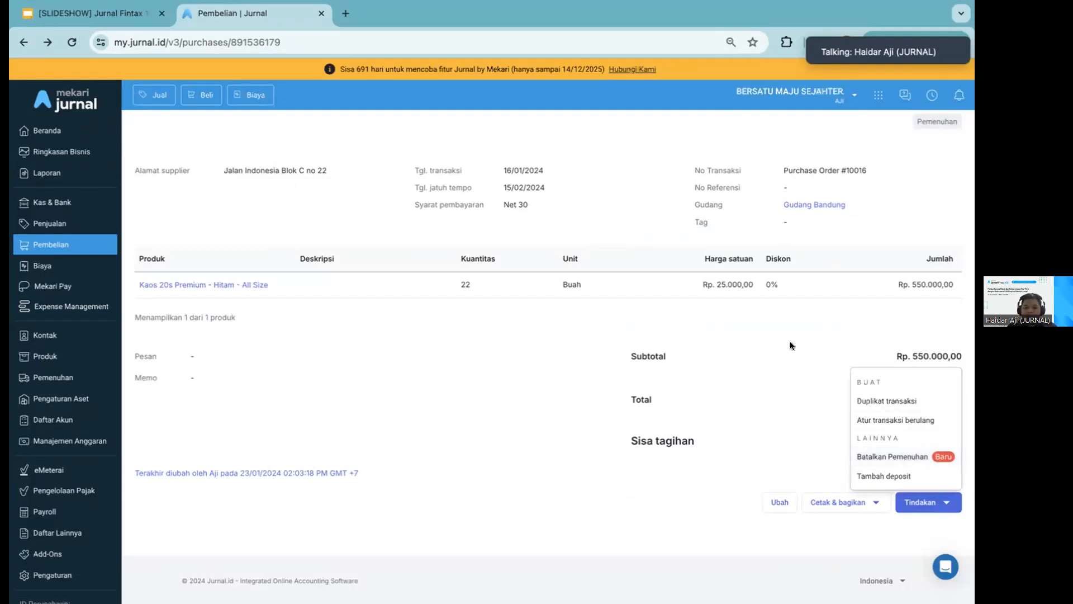
{"action": "left_click", "coordinate": [496, 356]}
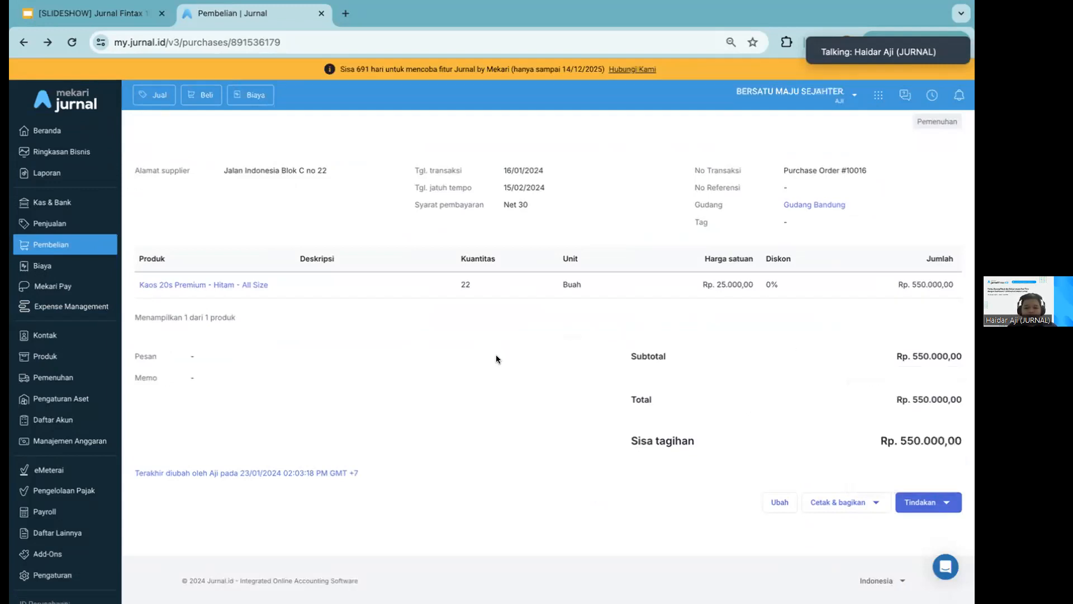
Open the purchase fulfilment board (Pemenuhan pembelian) and filter it to Gudang Bandung
{"action": "left_click", "coordinate": [72, 377]}
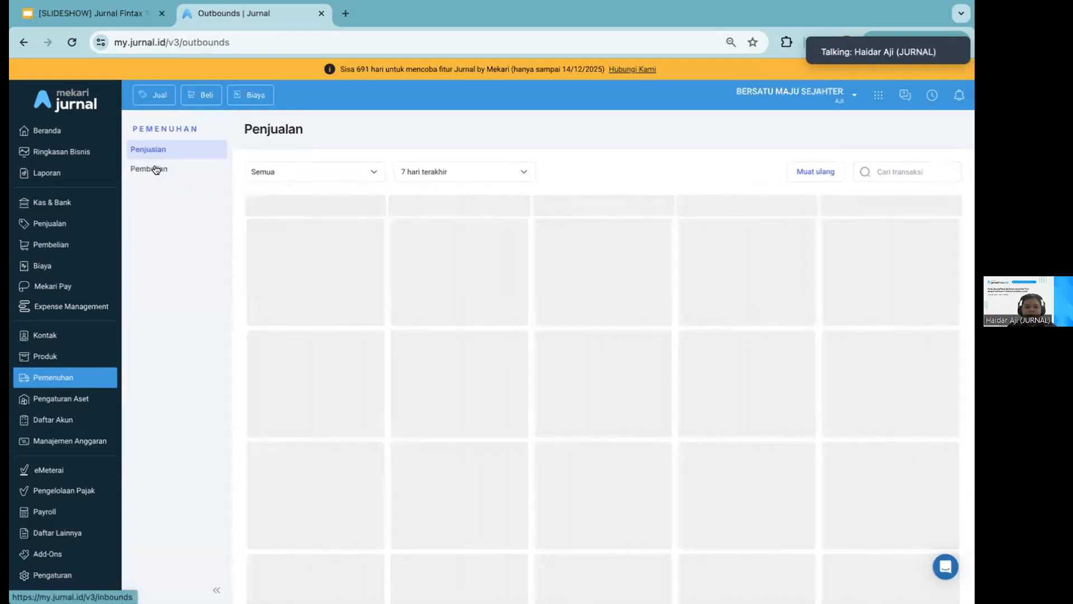
{"action": "left_click", "coordinate": [154, 169]}
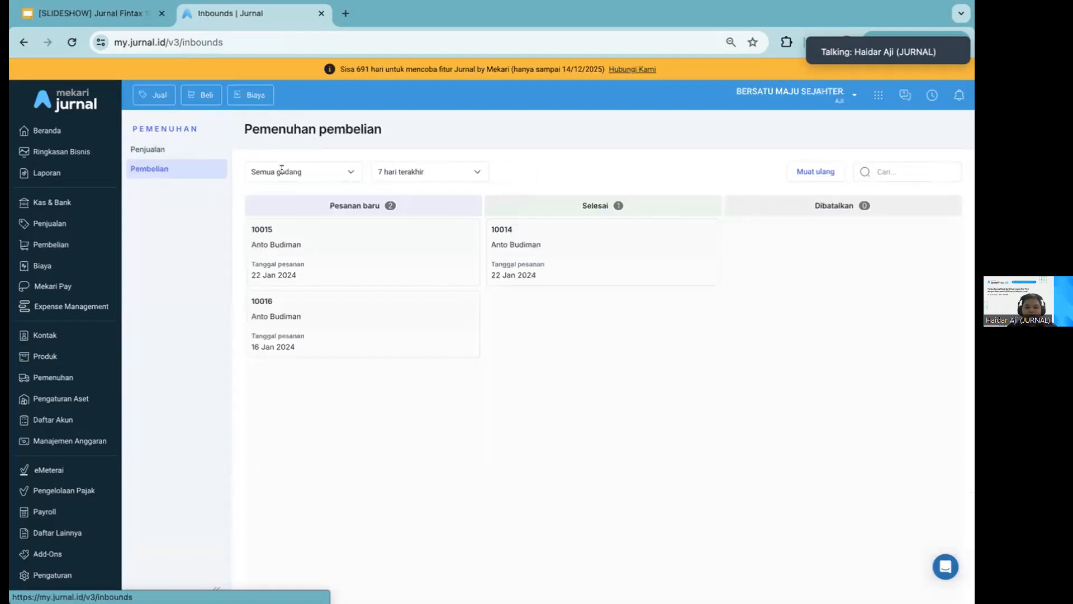
{"action": "left_click", "coordinate": [282, 171]}
{"action": "left_click", "coordinate": [281, 245]}
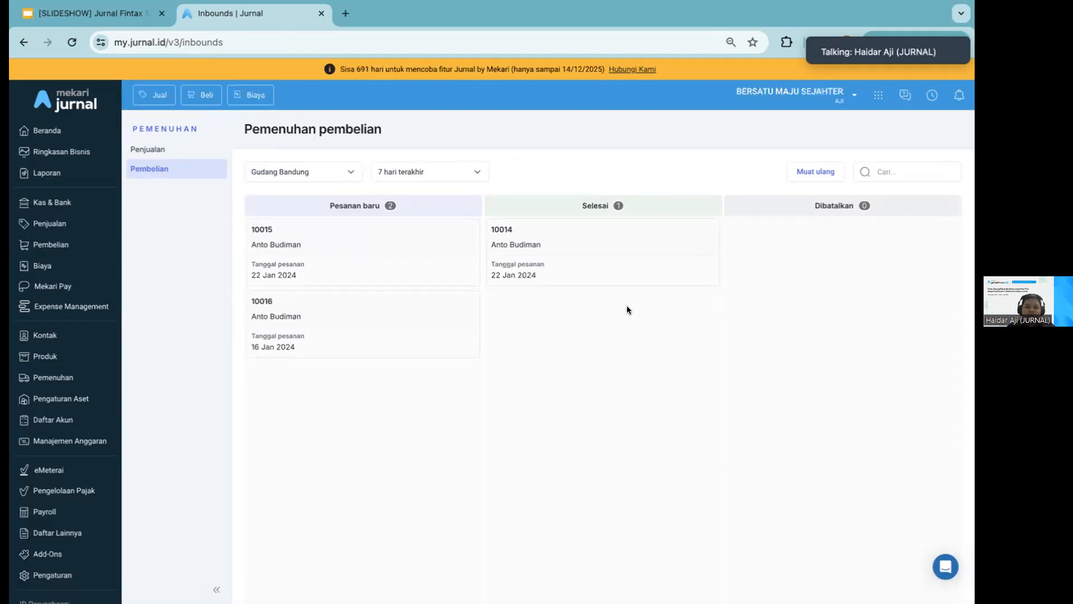
Open purchase order 10016 from the fulfilment board and start a goods receipt with shipping date (Tanggal kirim barang) 18/01/2024
{"action": "left_click", "coordinate": [399, 347]}
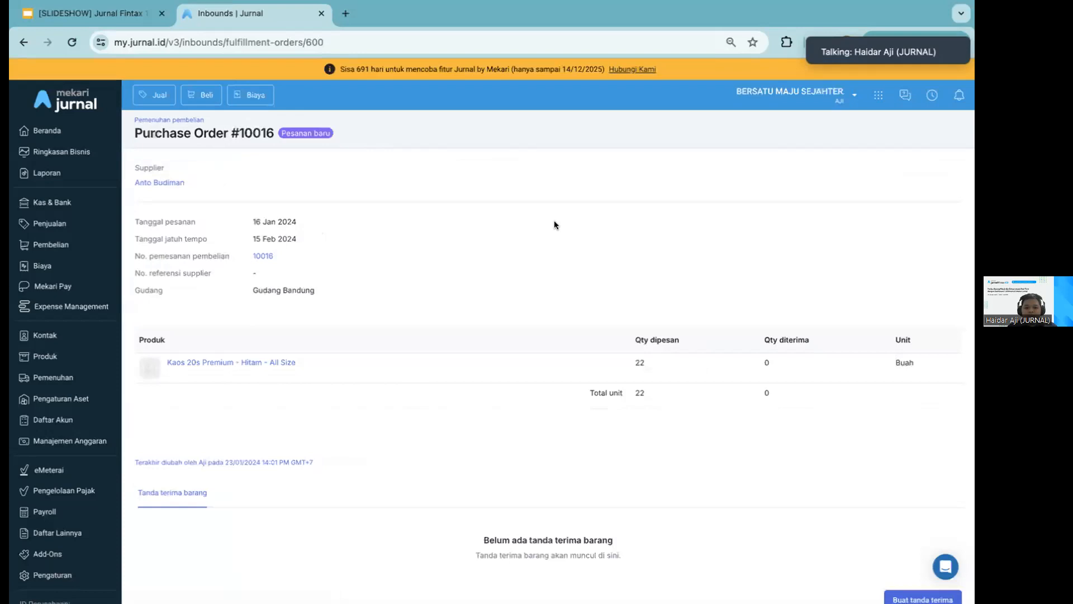
{"action": "scroll", "coordinate": [555, 224], "scroll_direction": "down", "scroll_amount": 2}
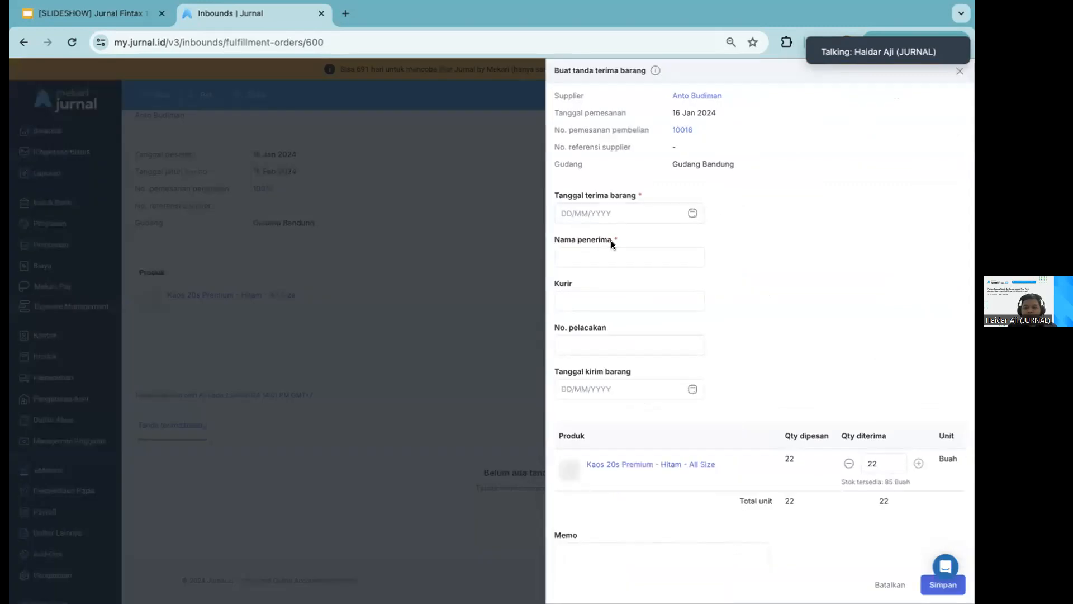
{"action": "left_click", "coordinate": [683, 385]}
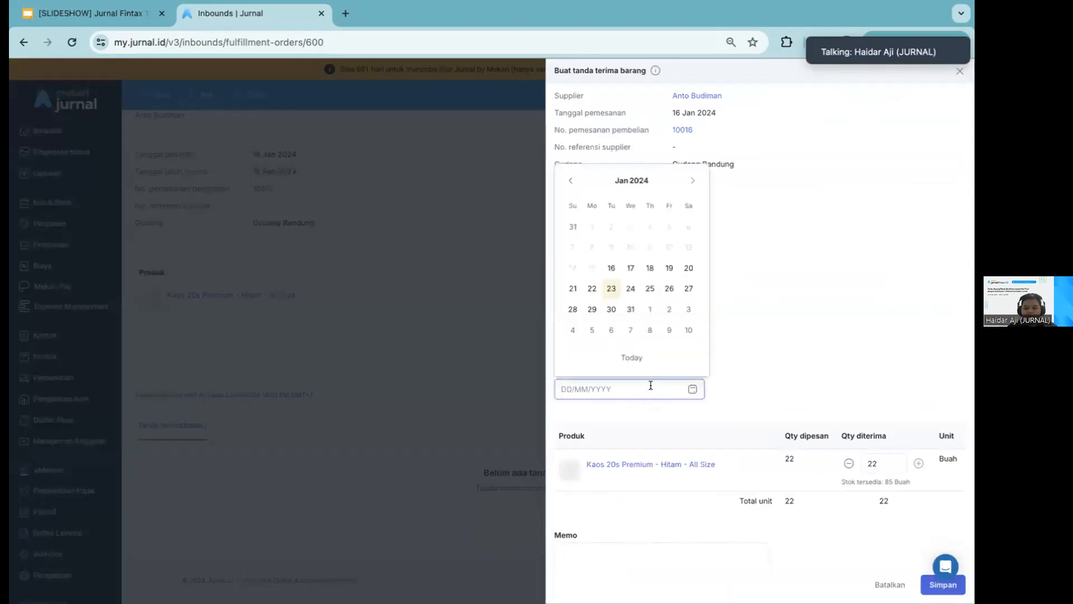
{"action": "left_click", "coordinate": [650, 269]}
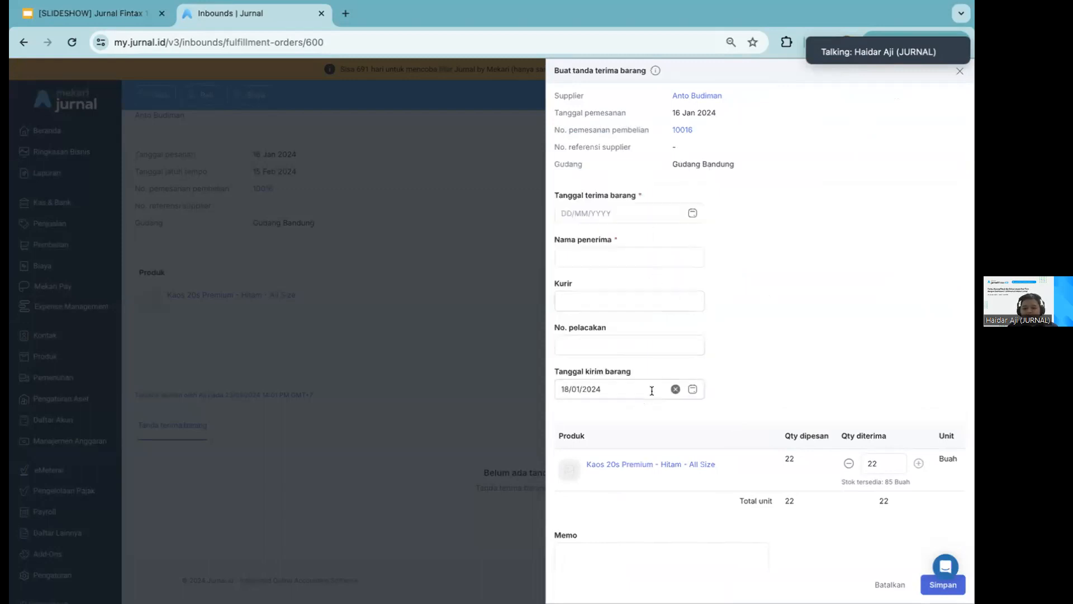
Set the goods receipt's receiving date (Tanggal terima barang) to 17/01/2024
{"action": "left_click", "coordinate": [675, 215]}
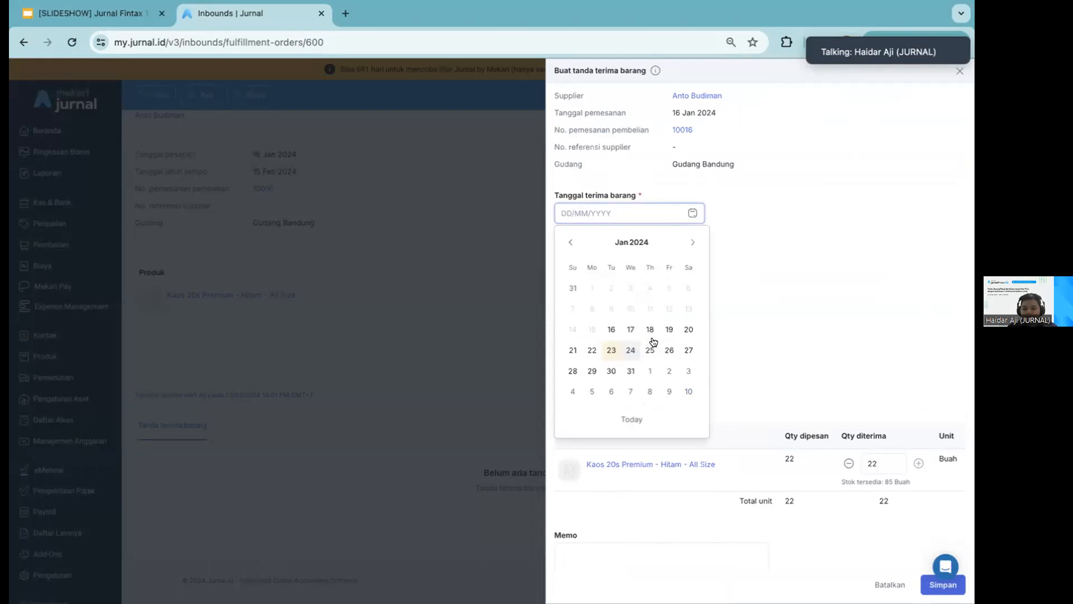
{"action": "left_click", "coordinate": [612, 350]}
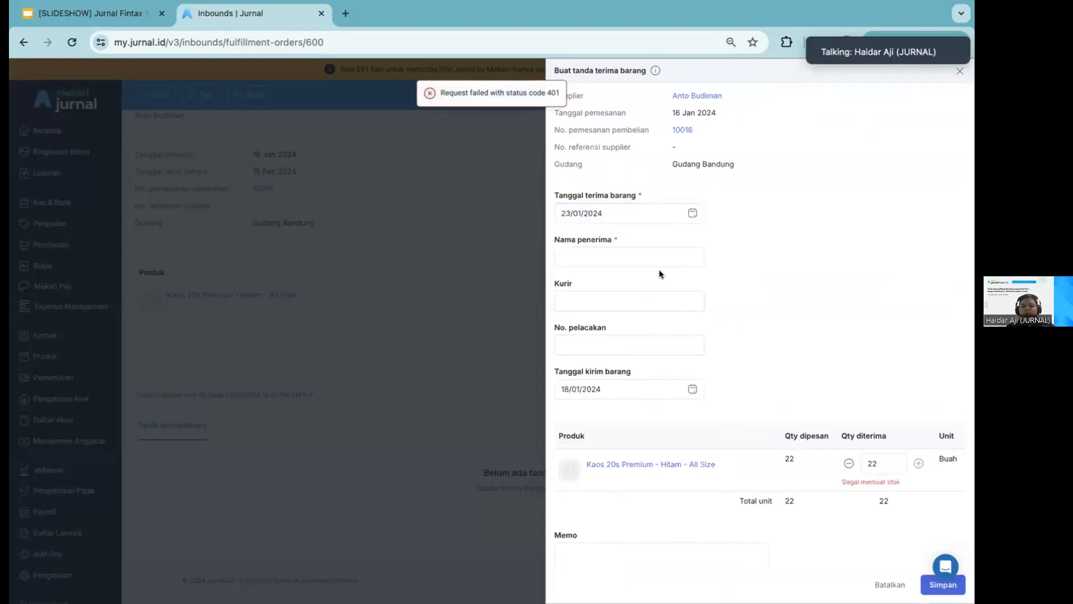
{"action": "left_click", "coordinate": [687, 211]}
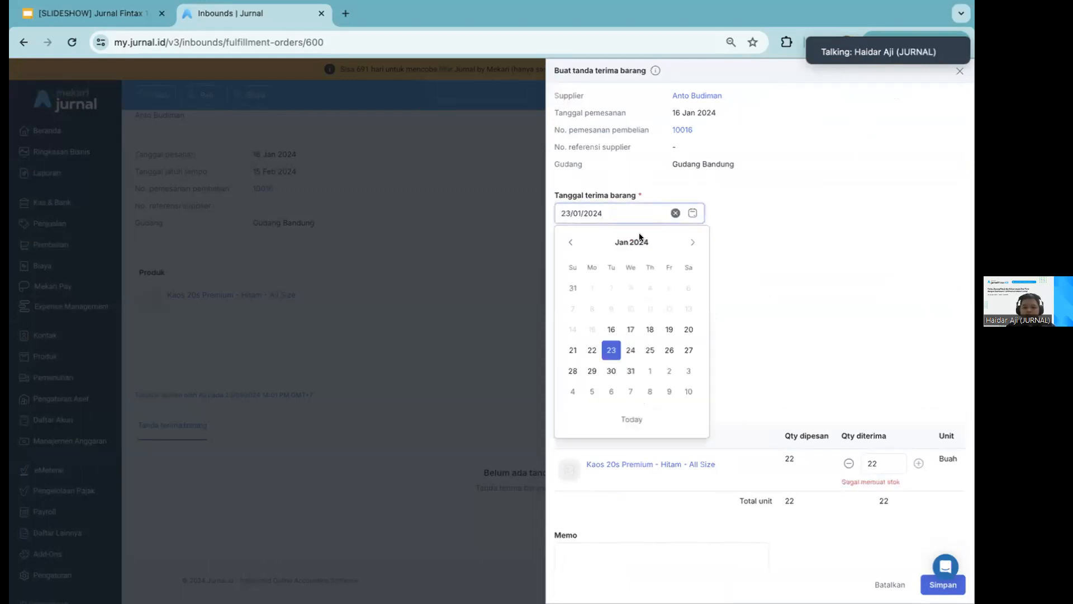
{"action": "left_click", "coordinate": [631, 330]}
{"action": "left_click", "coordinate": [640, 261]}
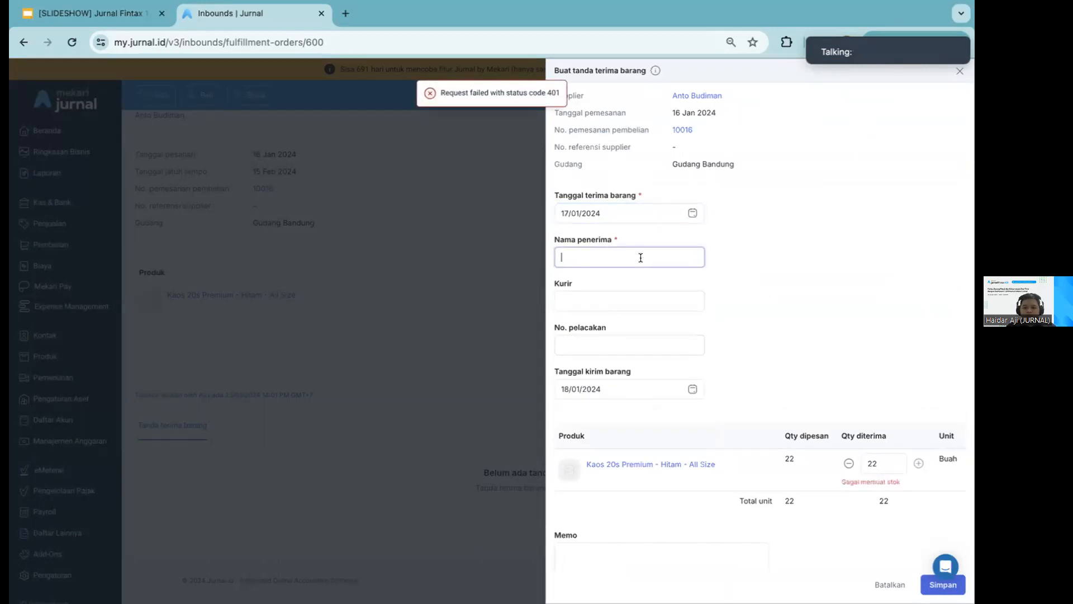
{"action": "left_click", "coordinate": [872, 463]}
{"action": "left_click", "coordinate": [608, 266]}
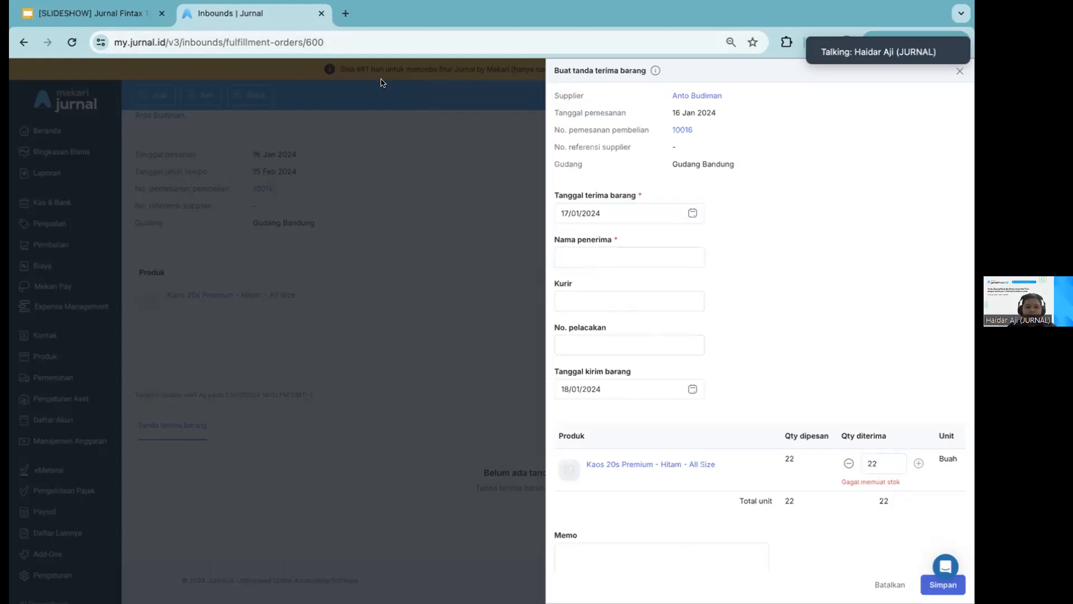
Try to reload the fulfilment page of the purchase order
{"action": "left_click", "coordinate": [325, 38]}
{"action": "key", "text": "Return"}
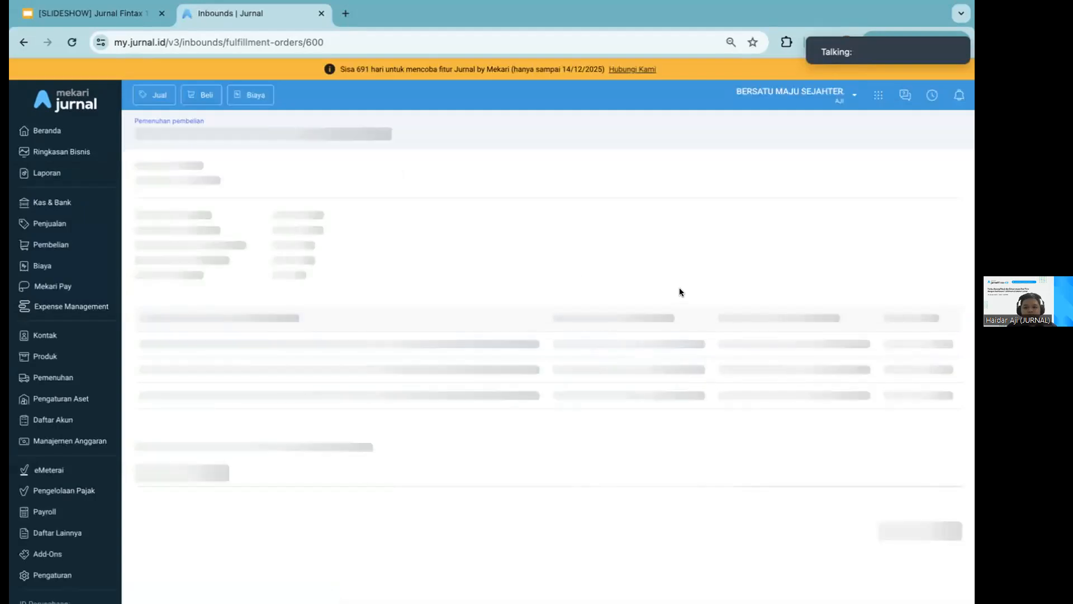
{"action": "left_click", "coordinate": [568, 332]}
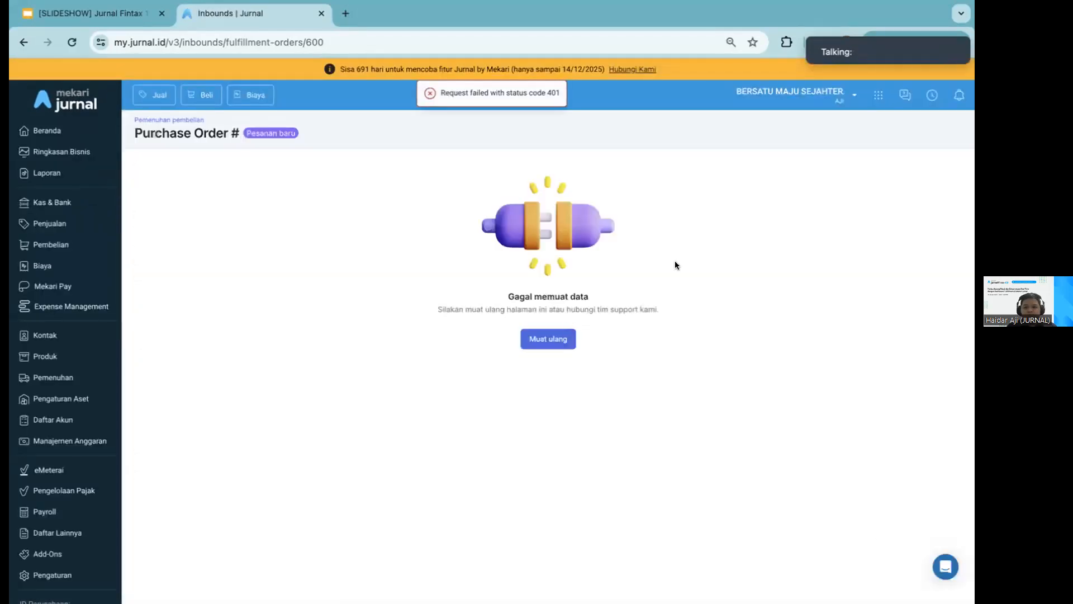
Open the product list (Produk) and return to the Pemenuhan page
{"action": "left_click", "coordinate": [45, 356]}
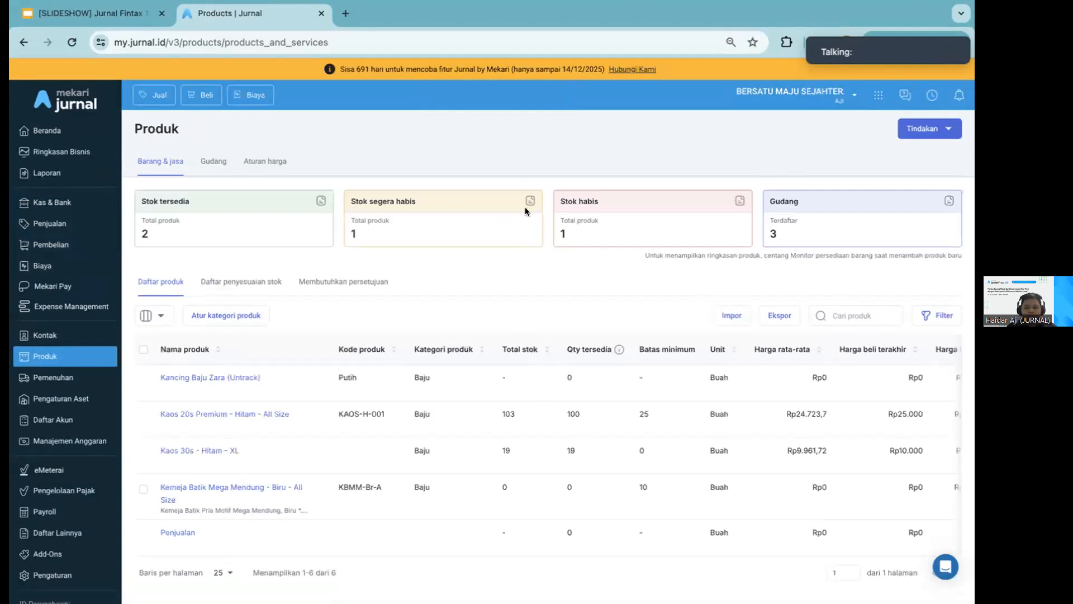
{"action": "mouse_move", "coordinate": [853, 54]}
{"action": "mouse_move", "coordinate": [765, 6]}
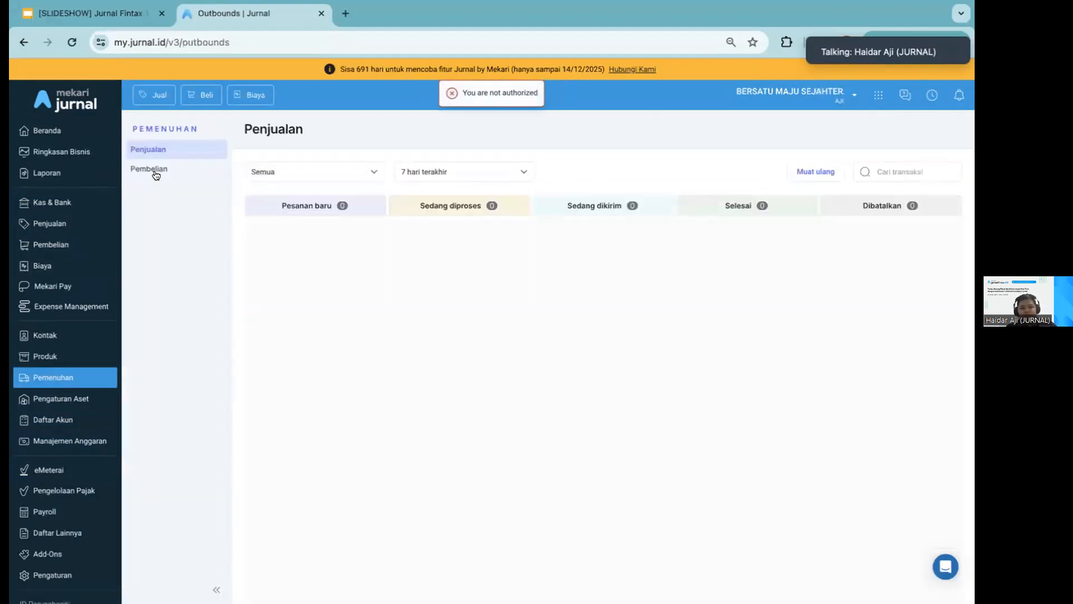
Check the purchase fulfilment board (Pemenuhan pembelian) and open the purchase deliveries list (Pengiriman)
{"action": "left_click", "coordinate": [201, 175]}
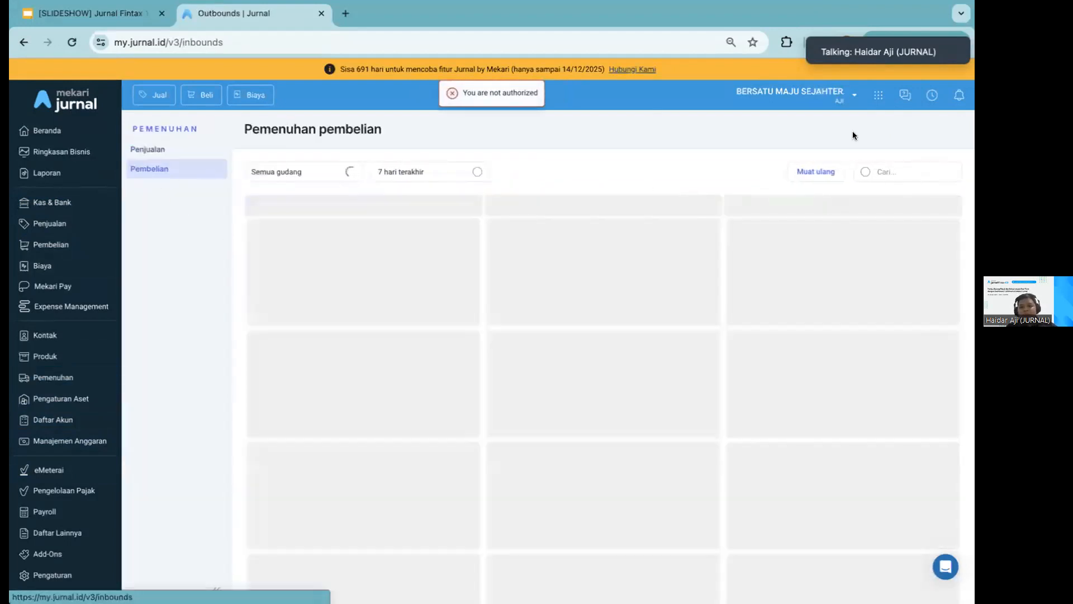
{"action": "mouse_move", "coordinate": [891, 30]}
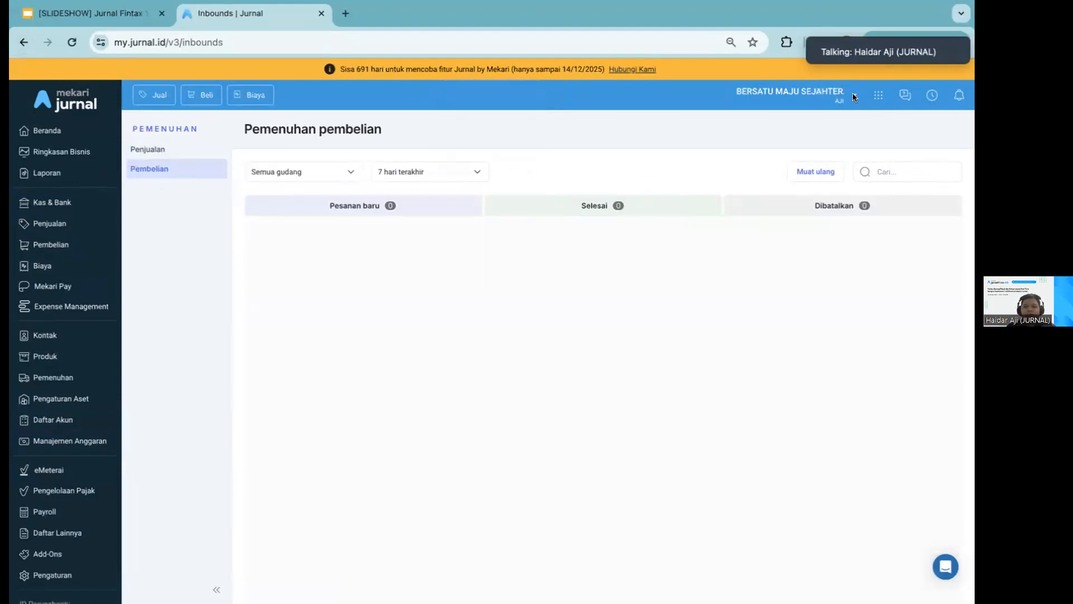
{"action": "left_click", "coordinate": [65, 243]}
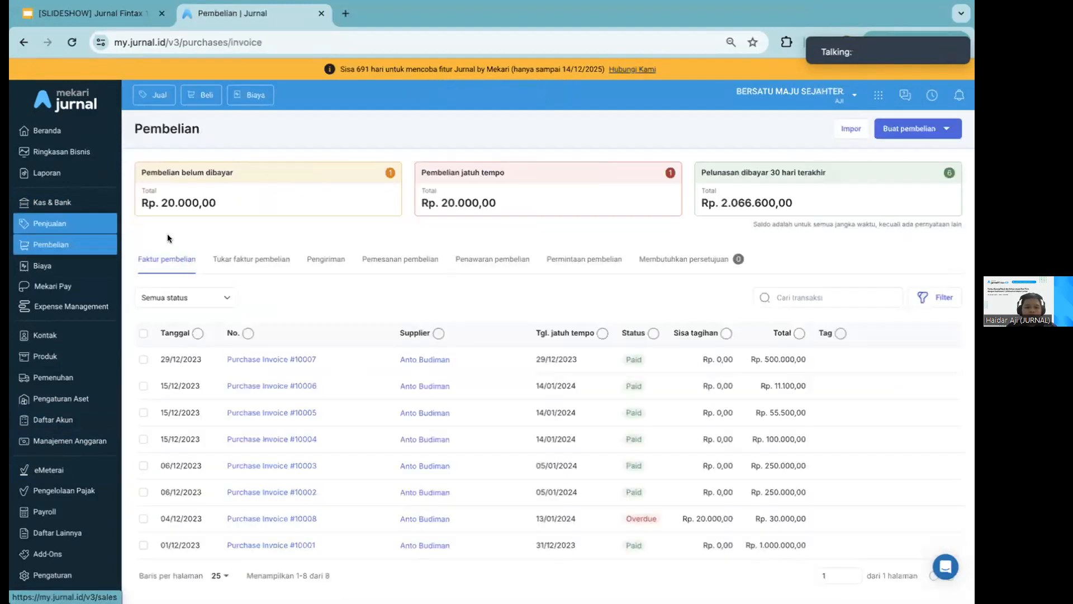
{"action": "left_click", "coordinate": [322, 269]}
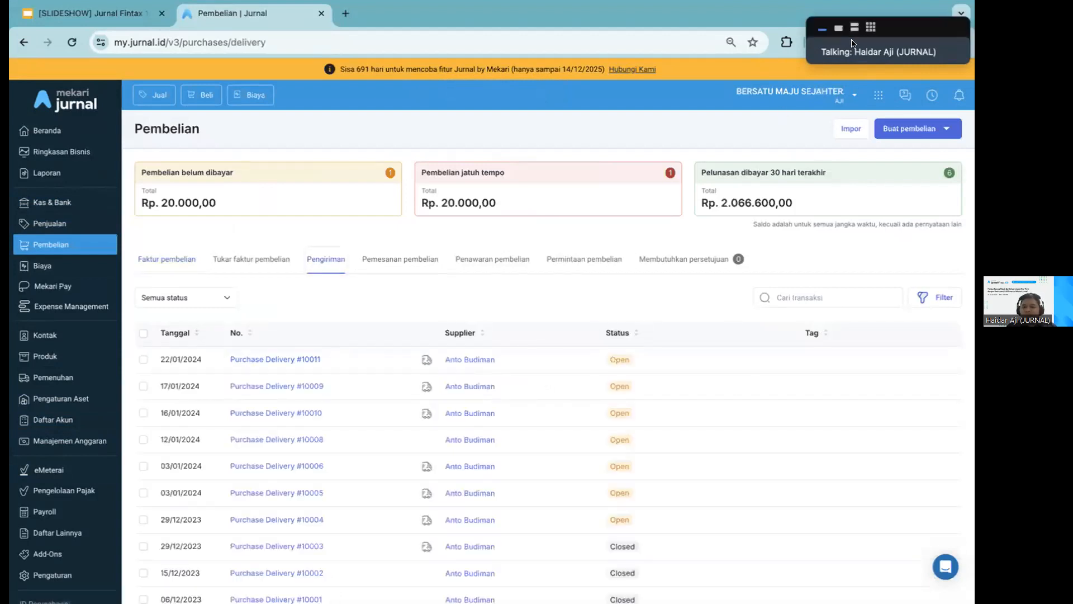
Expand the Zoom participant video strip, return to the Pemenuhan page, and stop the presenter's own video
{"action": "left_click", "coordinate": [852, 29]}
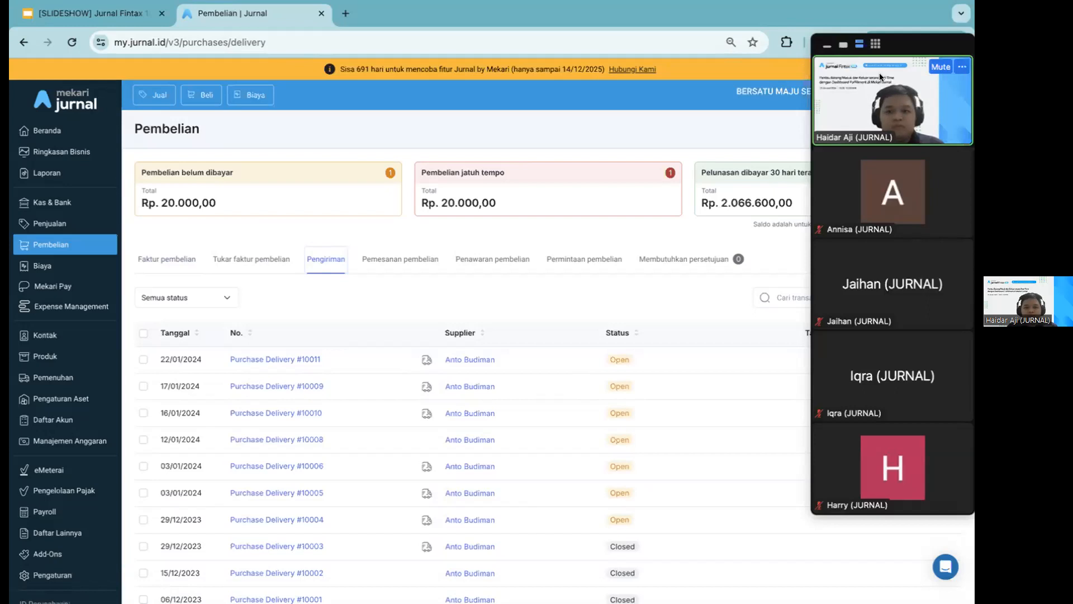
{"action": "key", "text": "ctrl+Left"}
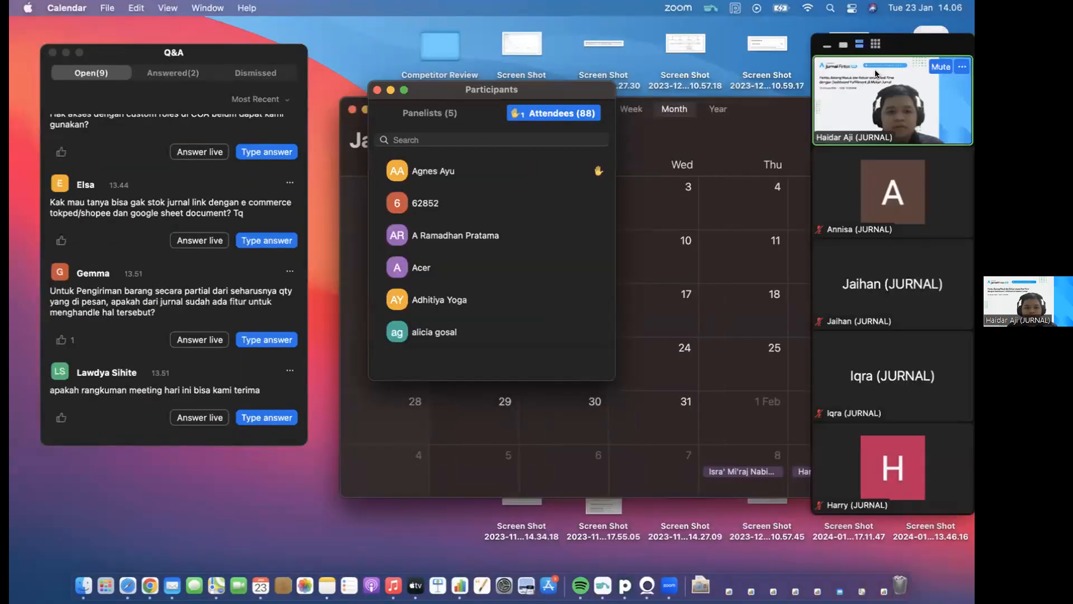
{"action": "key", "text": "ctrl+Right"}
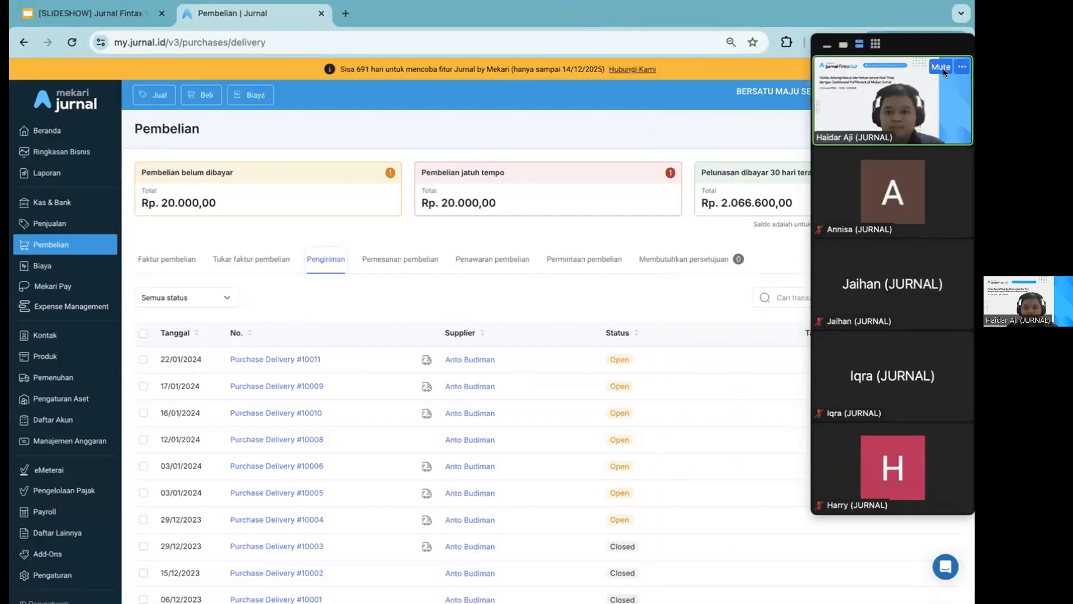
{"action": "left_click", "coordinate": [961, 67]}
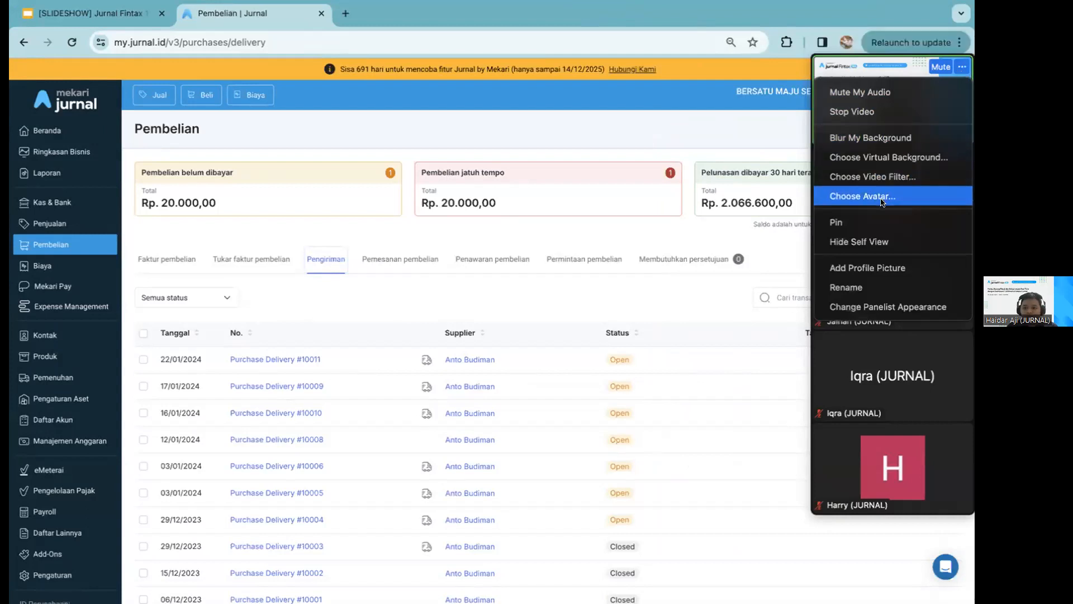
{"action": "left_click", "coordinate": [690, 115]}
{"action": "left_click", "coordinate": [35, 373]}
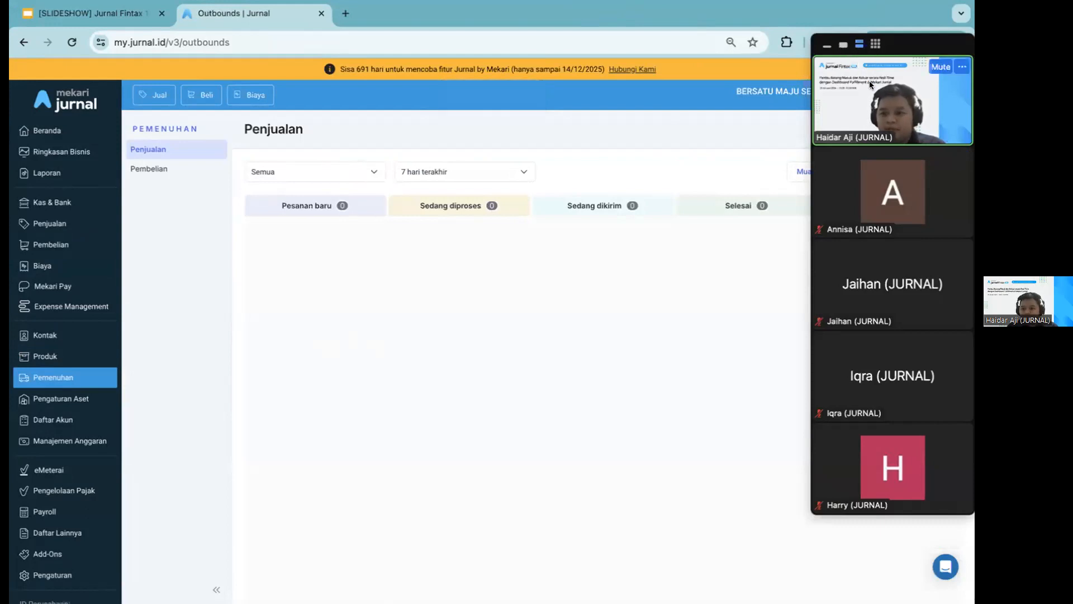
{"action": "left_click", "coordinate": [961, 70]}
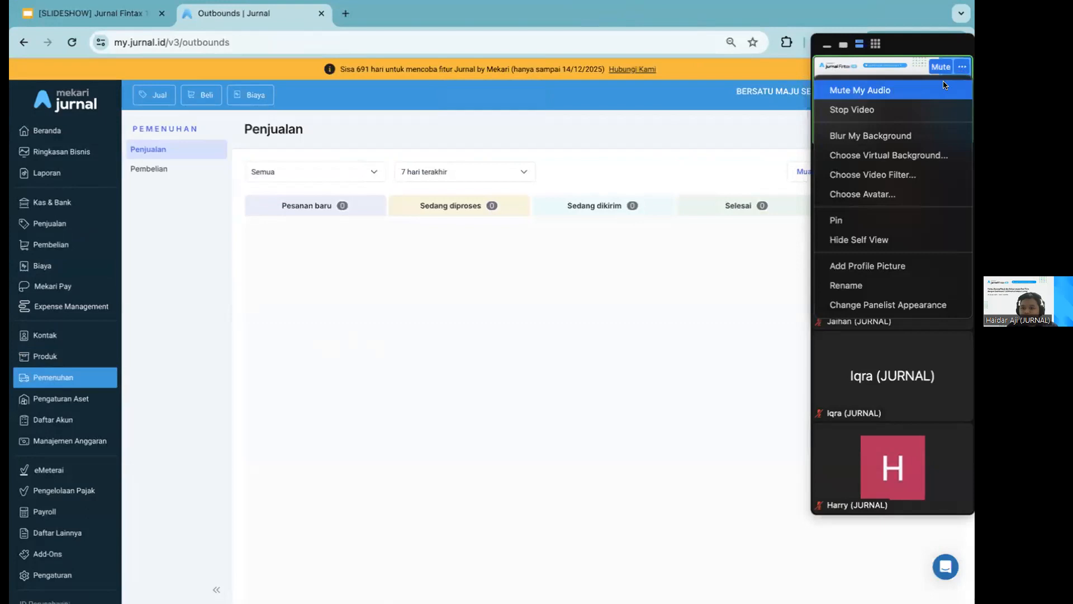
{"action": "left_click", "coordinate": [931, 109]}
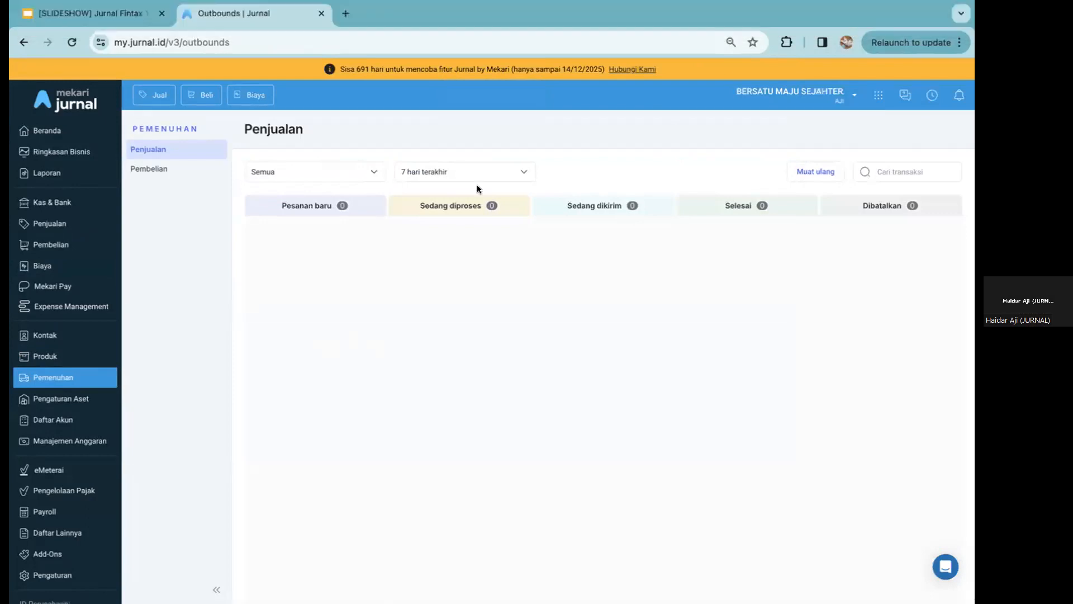
Switch to the Zoom meeting, read through the open questions in the Q&A window, and return to Chrome
{"action": "key", "text": "ctrl+Right"}
{"action": "key", "text": "ctrl+Left"}
{"action": "key", "text": "ctrl+Left"}
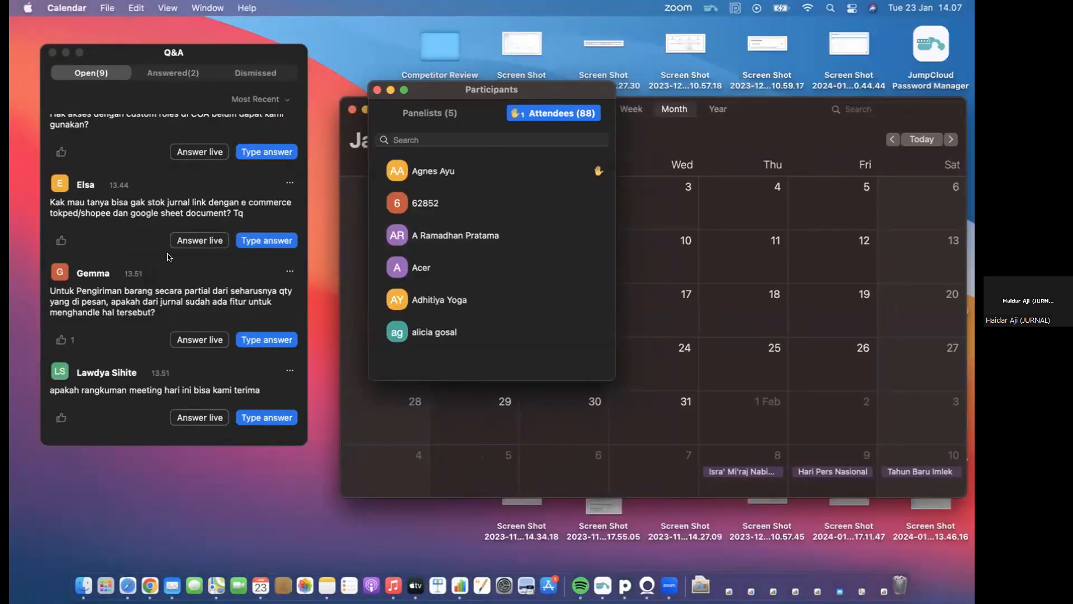
{"action": "key", "text": "ctrl+Right"}
{"action": "key", "text": "ctrl+Left"}
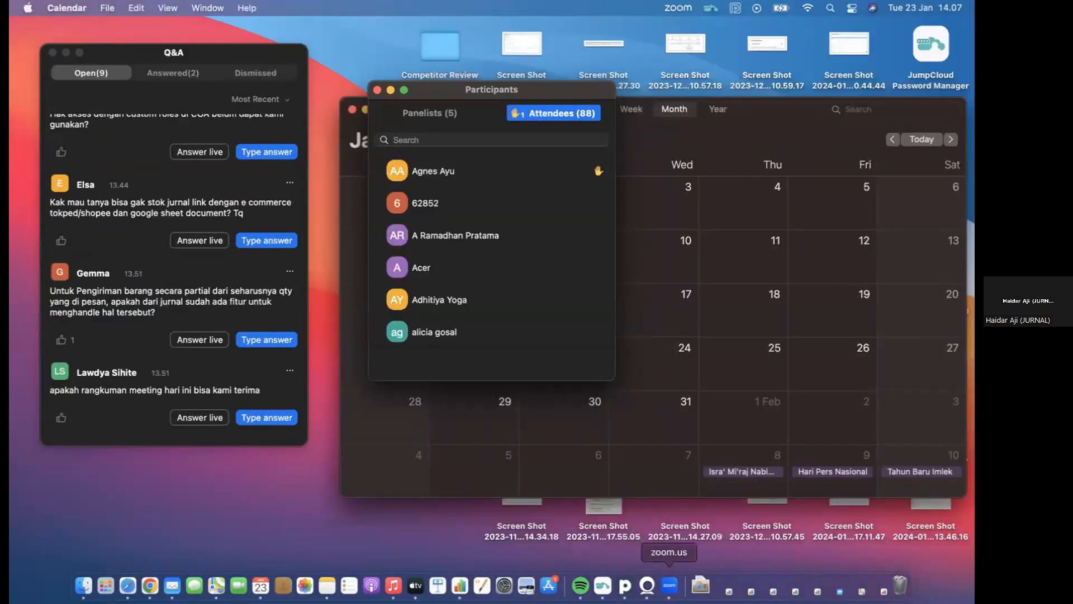
{"action": "left_click", "coordinate": [669, 584]}
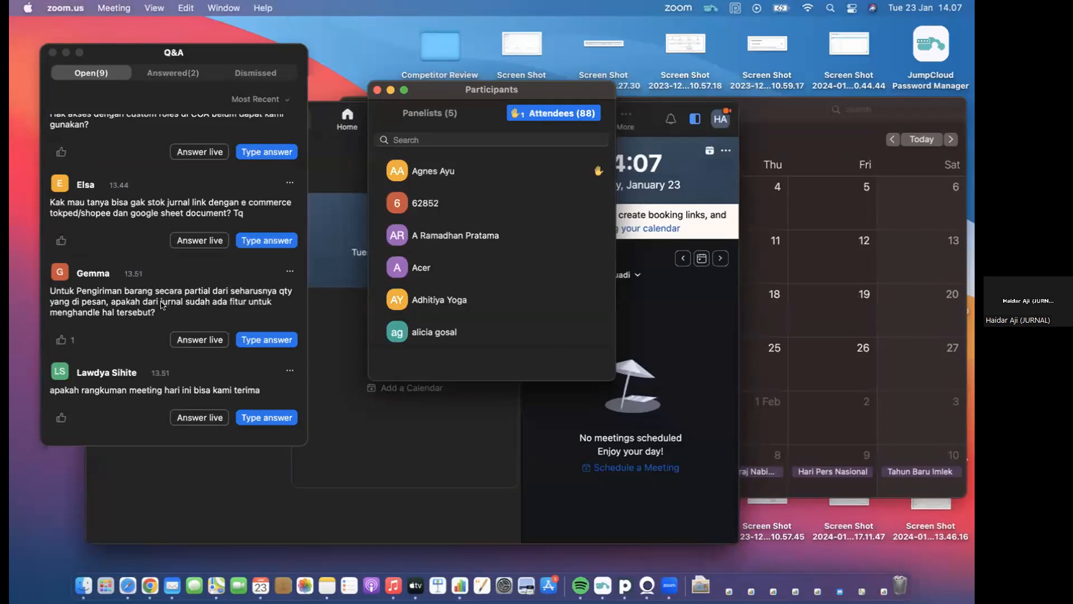
{"action": "scroll", "coordinate": [162, 305], "scroll_direction": "down", "scroll_amount": 5}
{"action": "scroll", "coordinate": [162, 305], "scroll_direction": "down", "scroll_amount": 2}
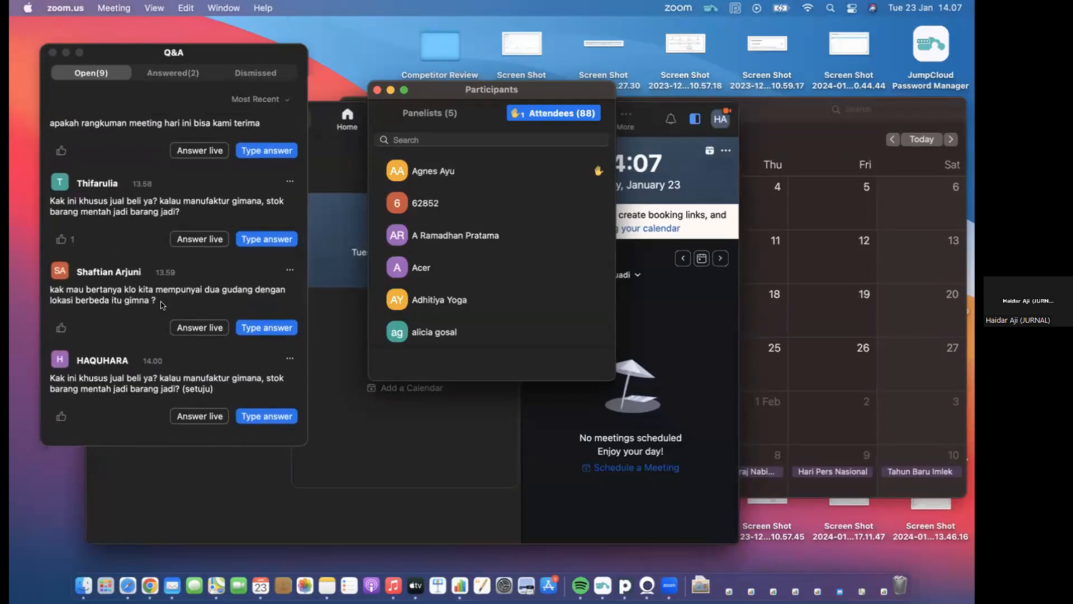
{"action": "scroll", "coordinate": [162, 305], "scroll_direction": "down", "scroll_amount": 3}
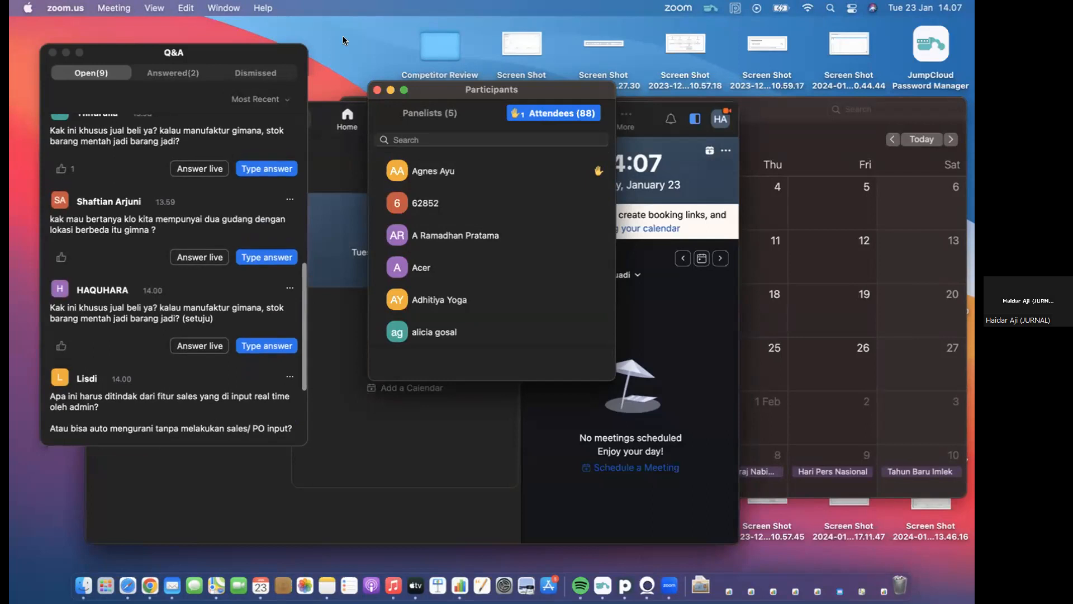
{"action": "key", "text": "ctrl+Right"}
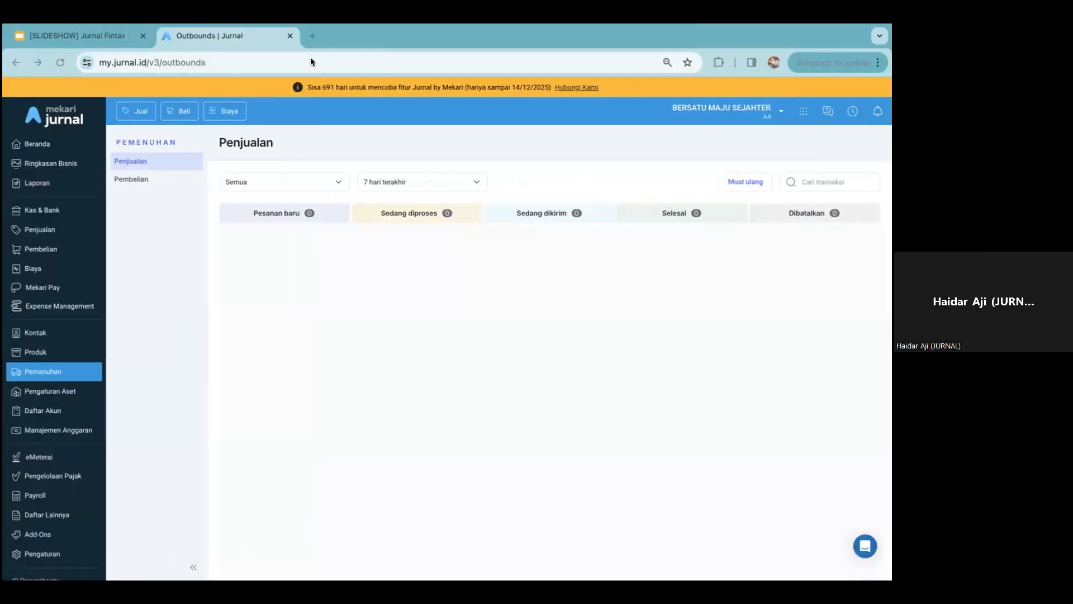
{"action": "mouse_move", "coordinate": [336, 26]}
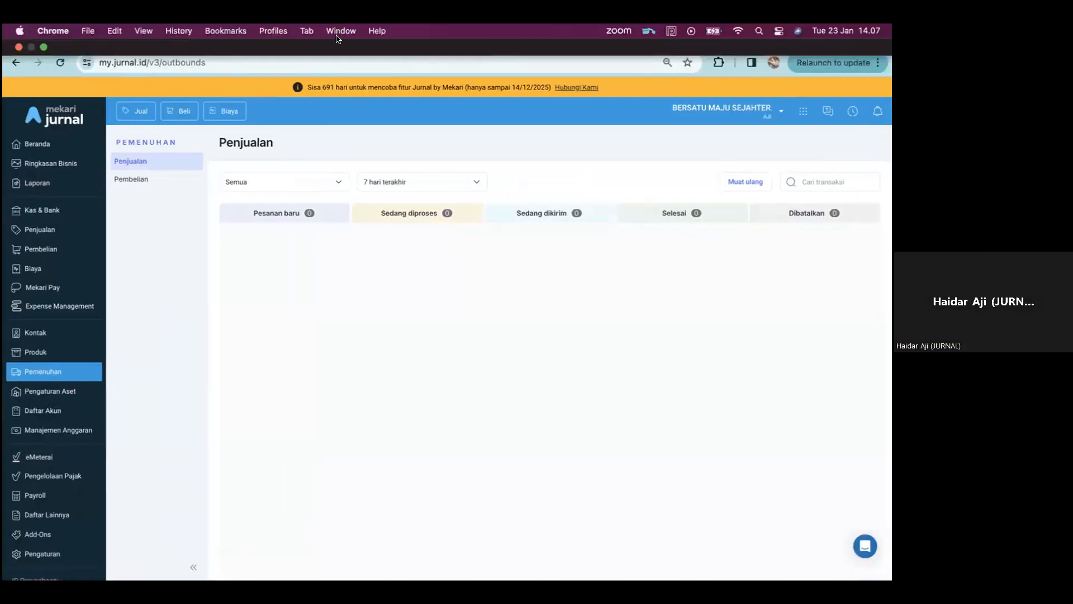
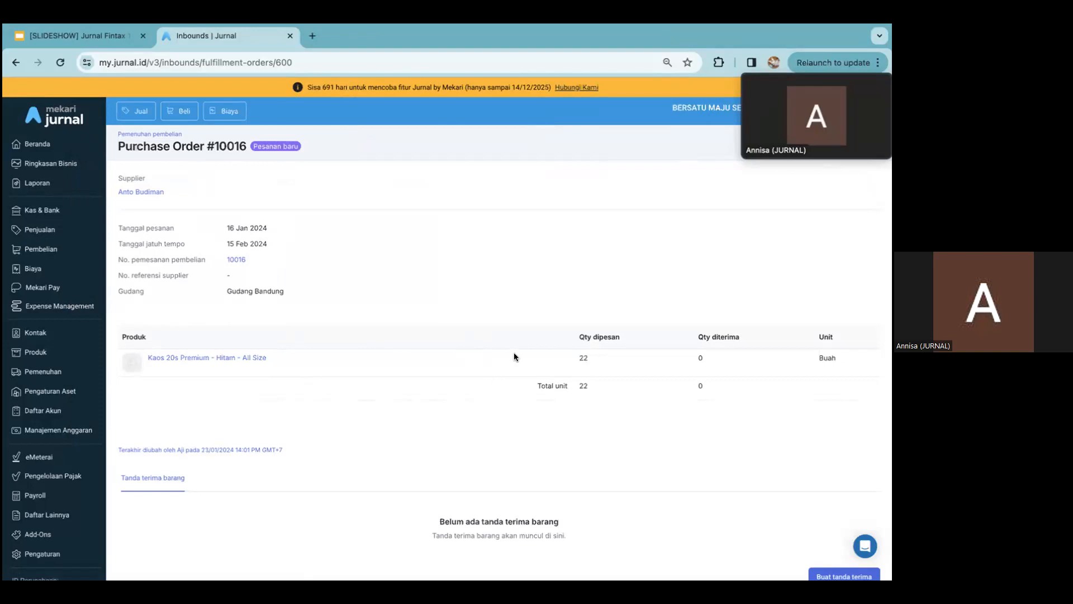
{"action": "mouse_move", "coordinate": [747, 132]}
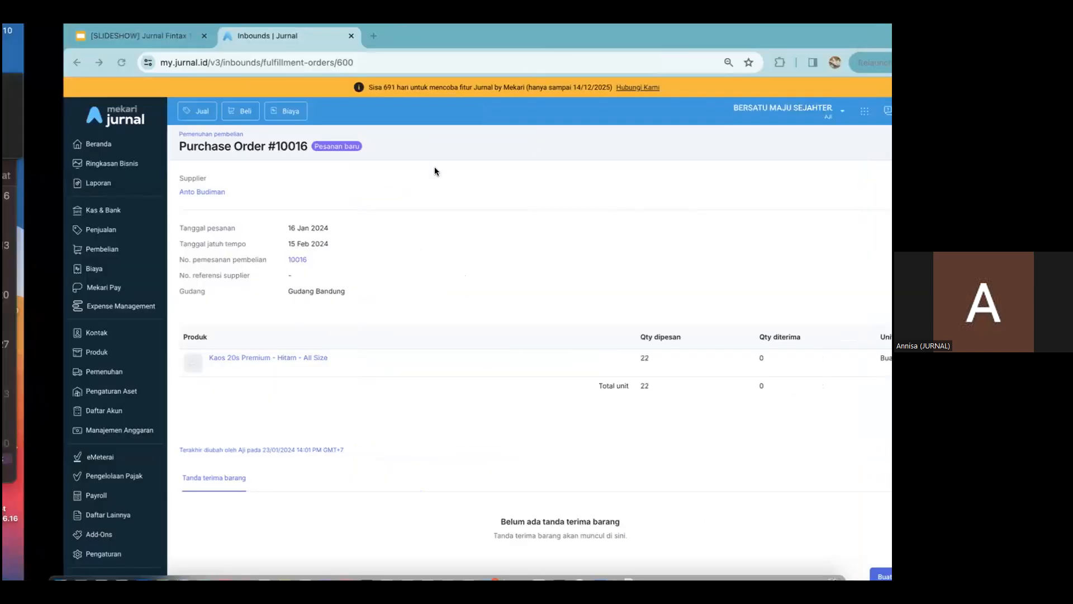
{"action": "key", "text": "ctrl+Left"}
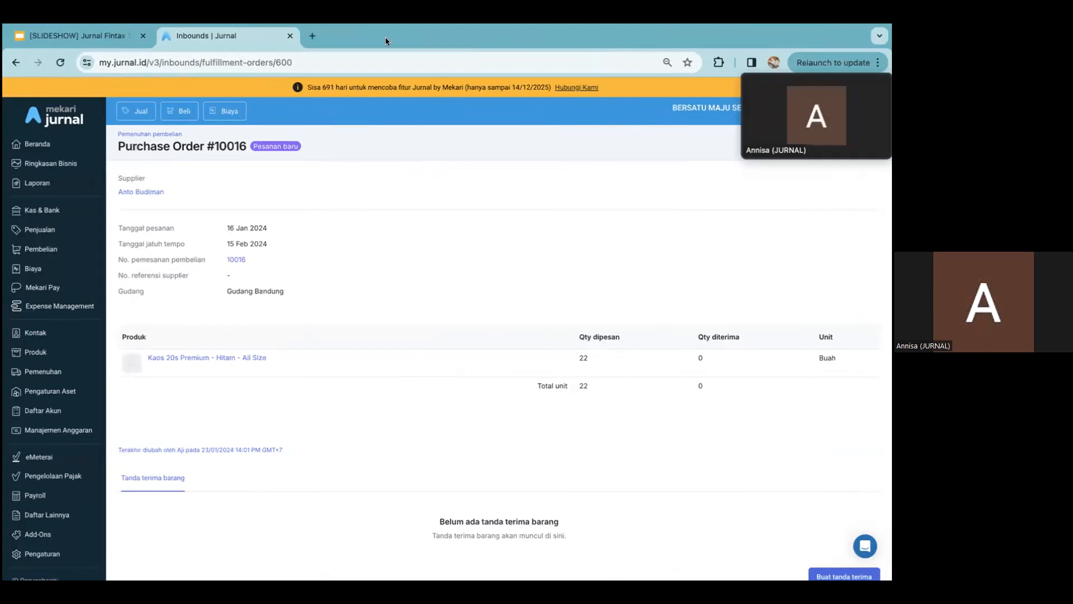
Start a goods receipt (tanda terima) for the purchase order with shipping date 18/01/2024 and receipt date 23/01/2024
{"action": "scroll", "coordinate": [652, 466], "scroll_direction": "down", "scroll_amount": 2}
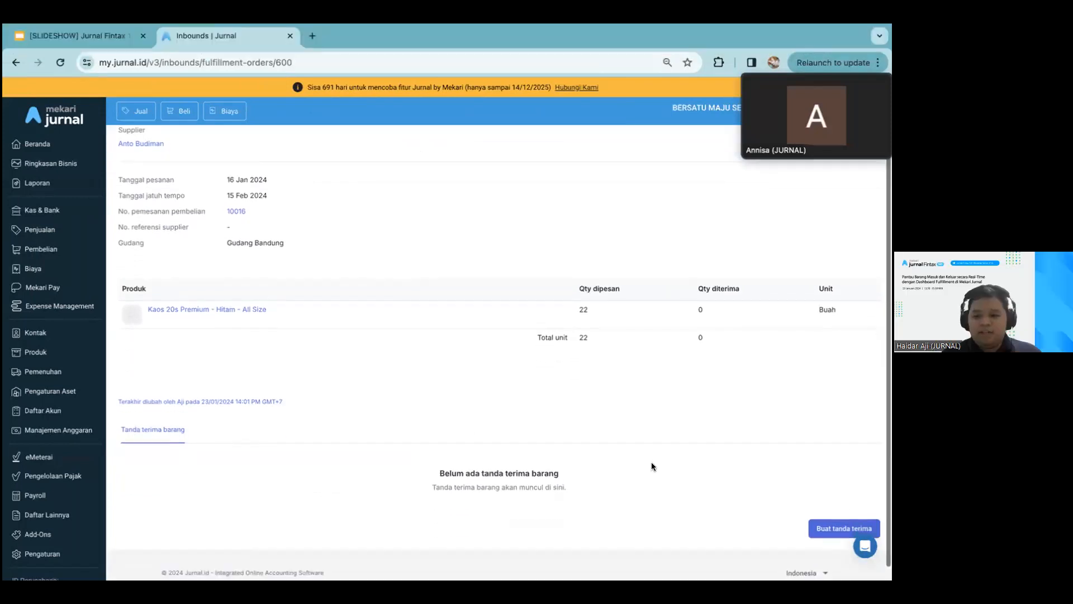
{"action": "scroll", "coordinate": [632, 347], "scroll_direction": "up", "scroll_amount": 1}
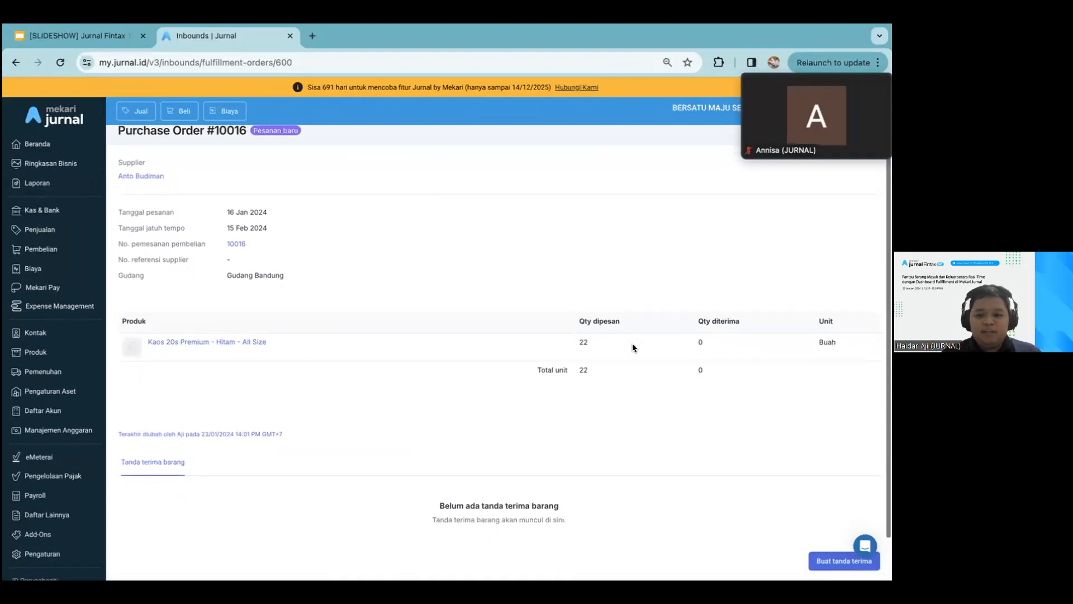
{"action": "scroll", "coordinate": [632, 343], "scroll_direction": "down", "scroll_amount": 2}
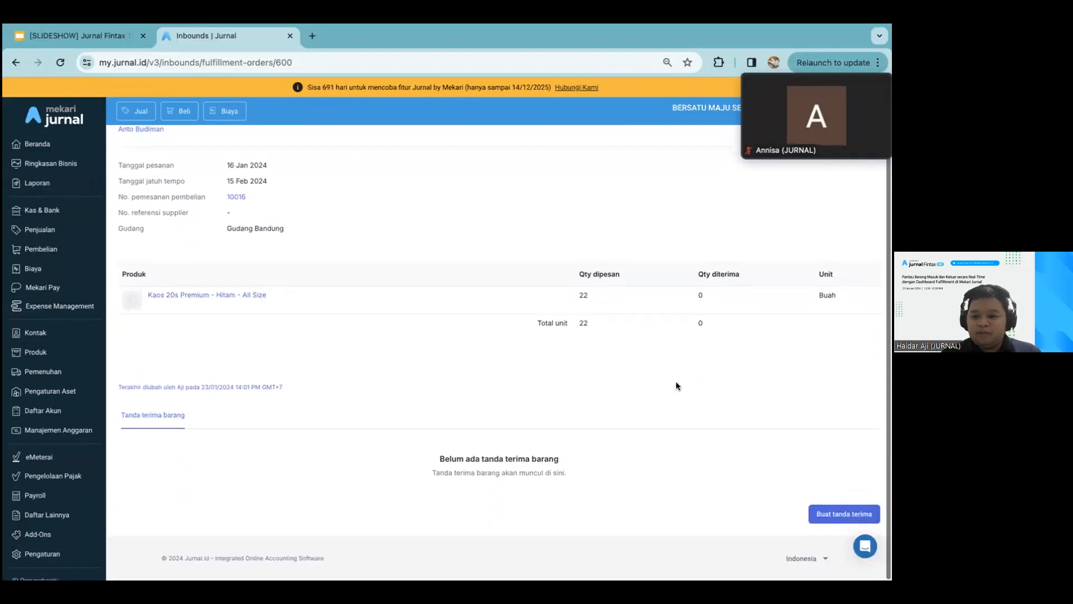
{"action": "left_click", "coordinate": [837, 517]}
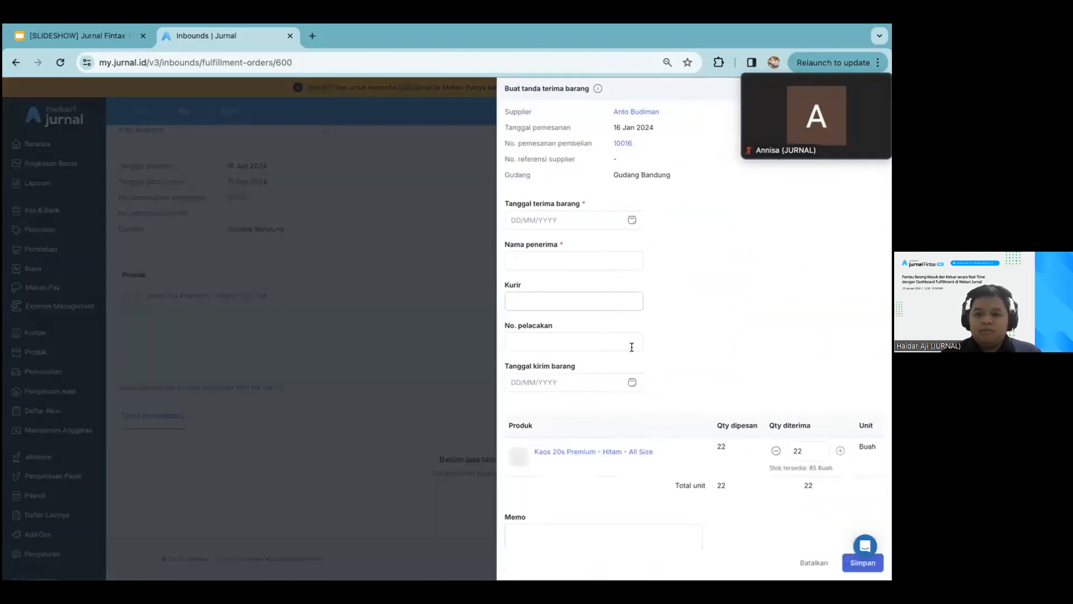
{"action": "left_click", "coordinate": [629, 380]}
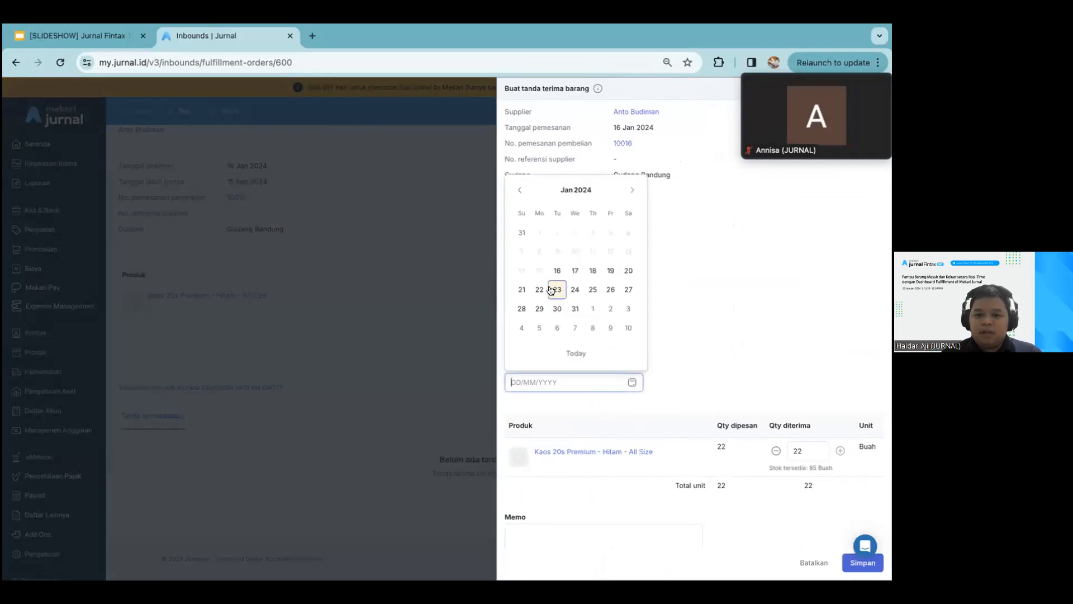
{"action": "left_click", "coordinate": [593, 270]}
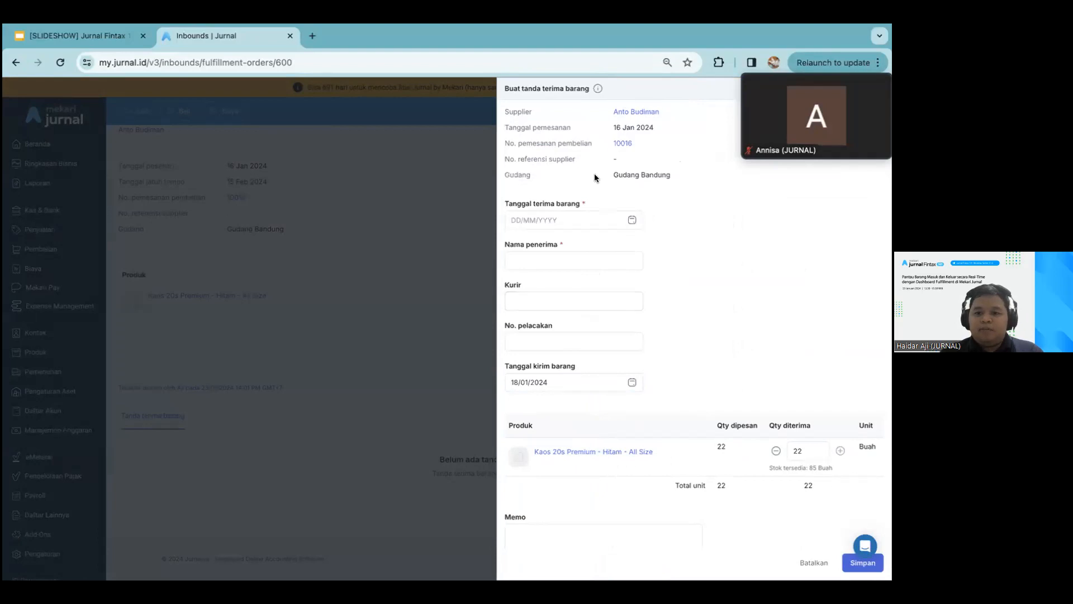
{"action": "left_click", "coordinate": [632, 219]}
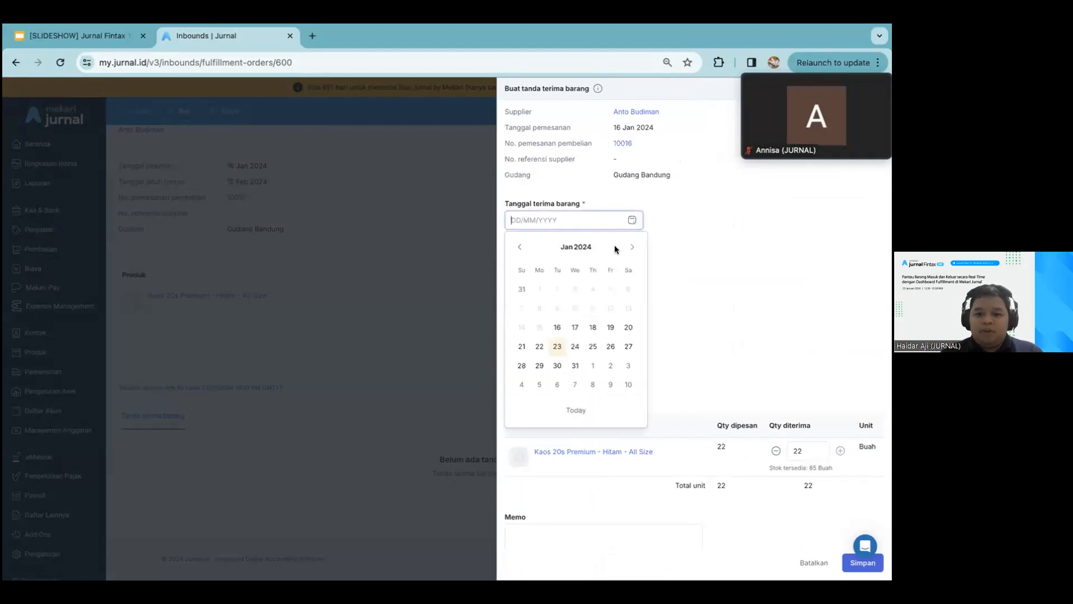
{"action": "left_click", "coordinate": [558, 346]}
Fill in the recipient's name, JNE as the courier, and the shipment's tracking number
{"action": "left_click", "coordinate": [563, 260]}
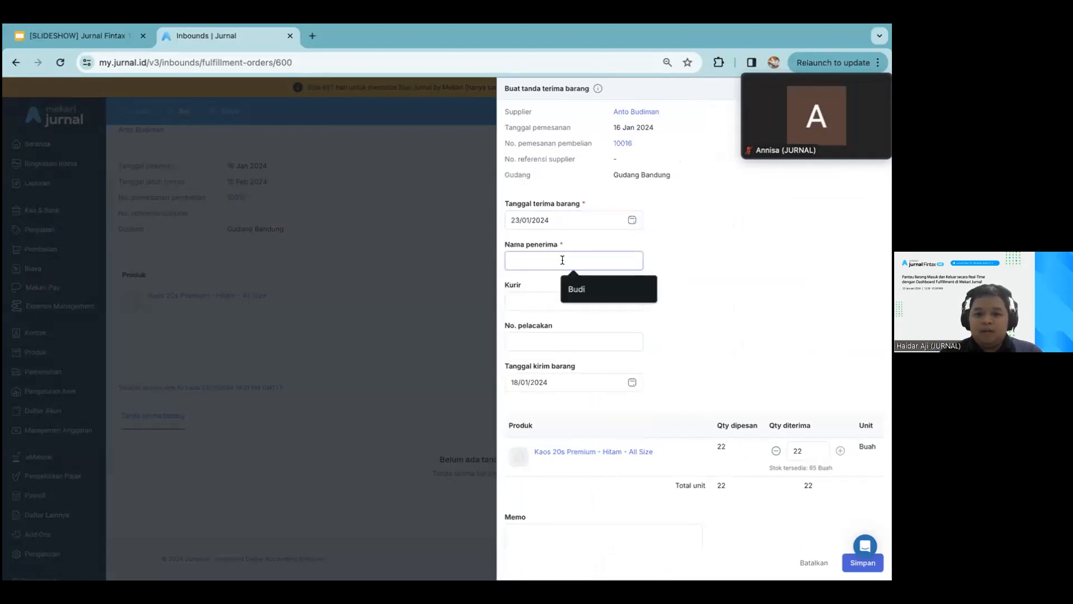
{"action": "left_click", "coordinate": [566, 282]}
{"action": "left_click", "coordinate": [566, 295]}
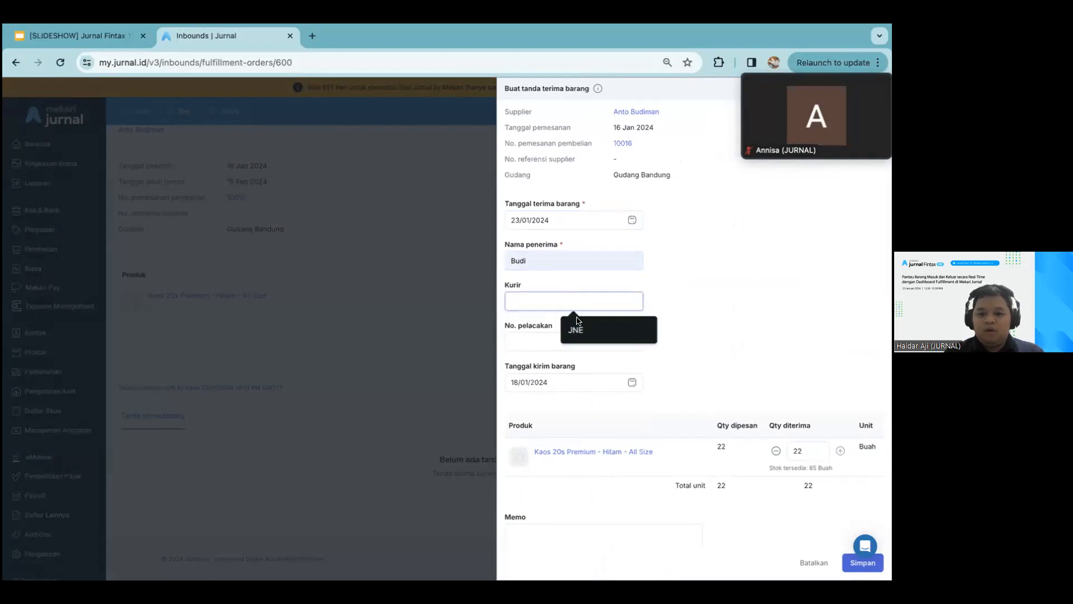
{"action": "left_click", "coordinate": [576, 329]}
{"action": "left_click", "coordinate": [566, 339]}
{"action": "left_click", "coordinate": [579, 358]}
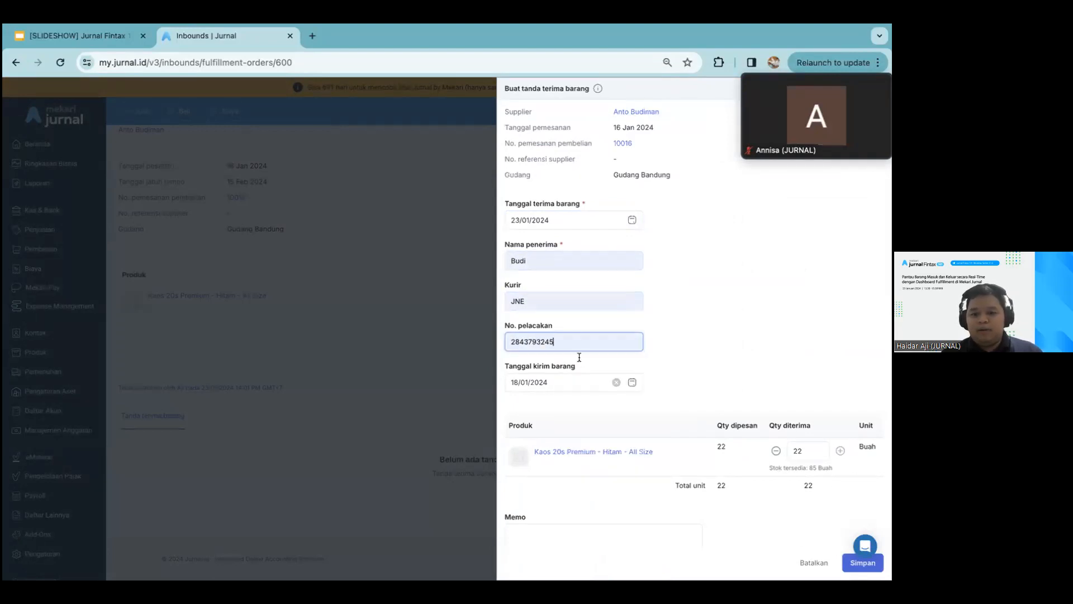
{"action": "key", "text": "BackSpace"}
{"action": "type", "text": "6"}
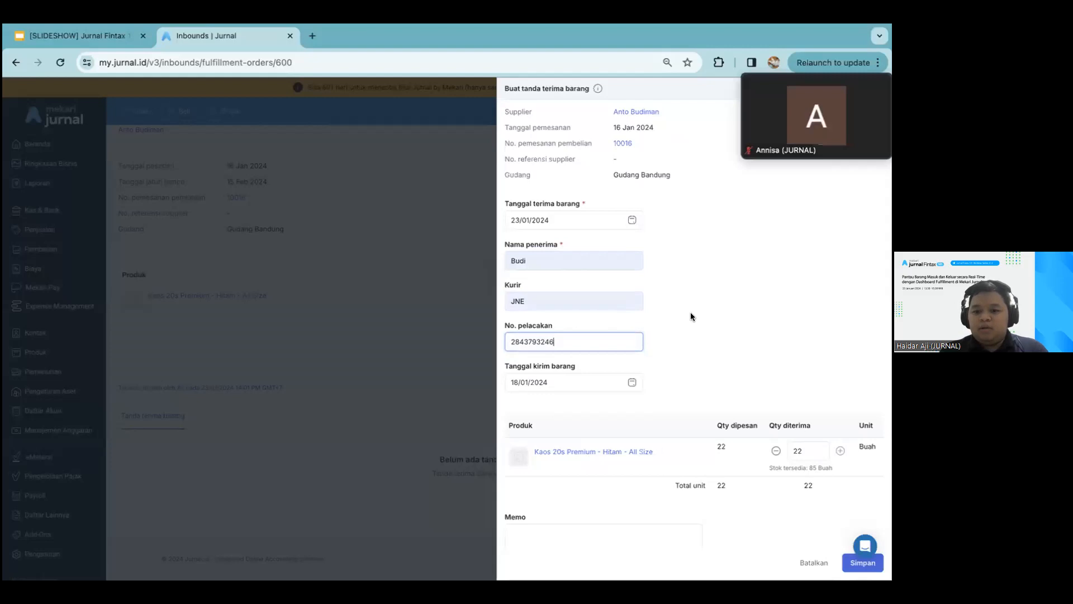
Save the goods receipt without a memo or attachment, and reload the purchase order page to check it
{"action": "scroll", "coordinate": [691, 313], "scroll_direction": "down", "scroll_amount": 2}
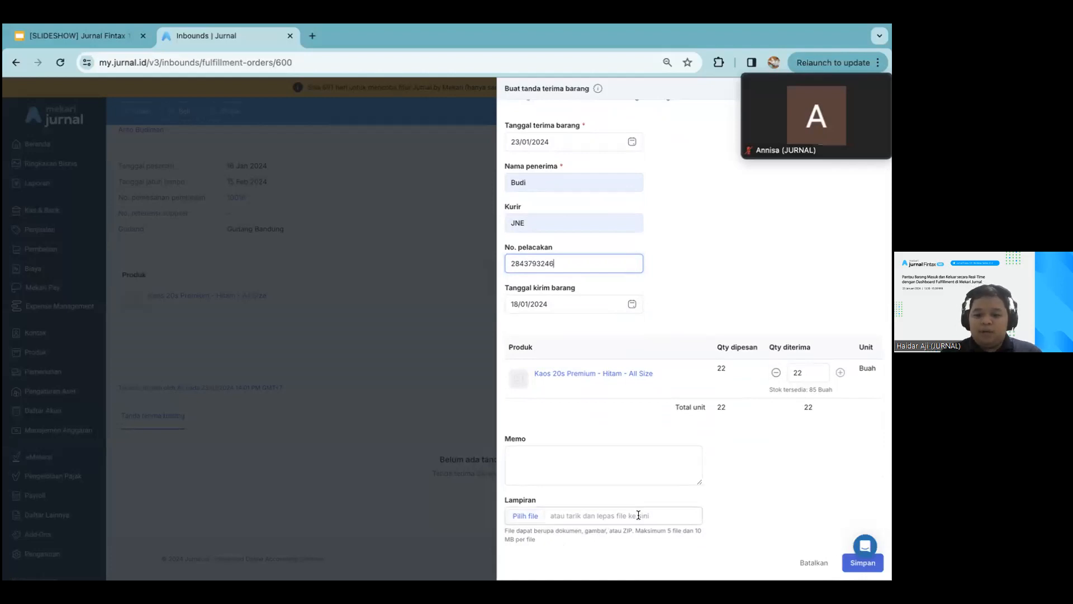
{"action": "left_click", "coordinate": [632, 472]}
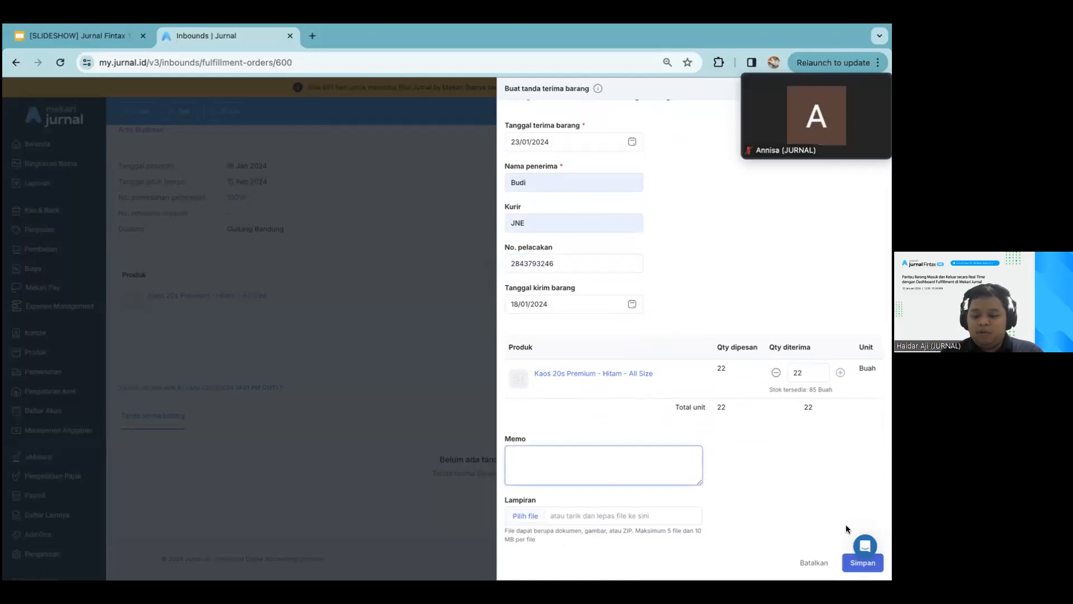
{"action": "left_click", "coordinate": [843, 565]}
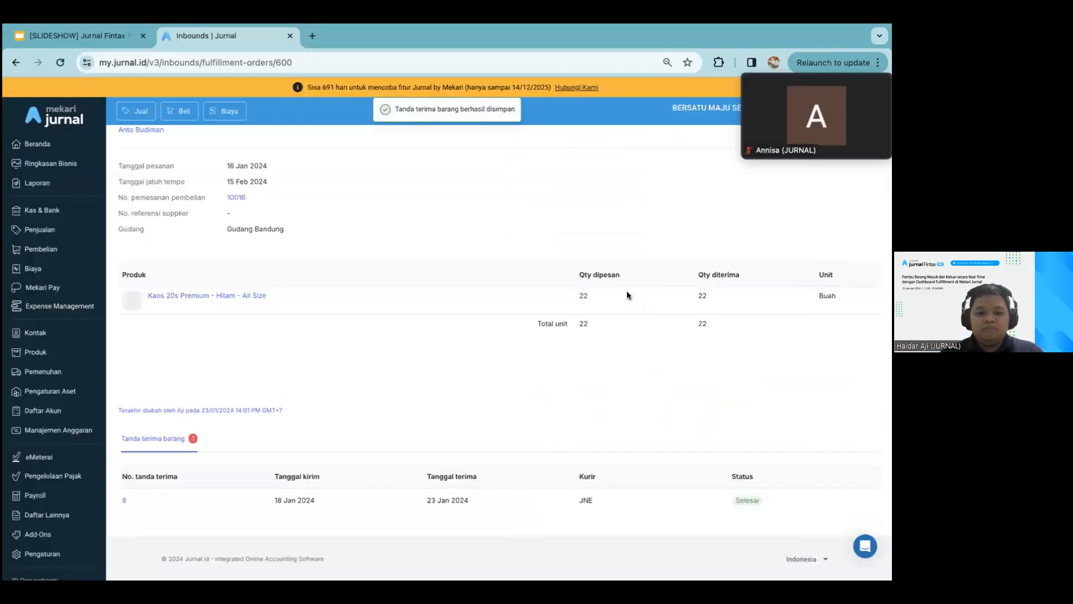
{"action": "left_click", "coordinate": [419, 64]}
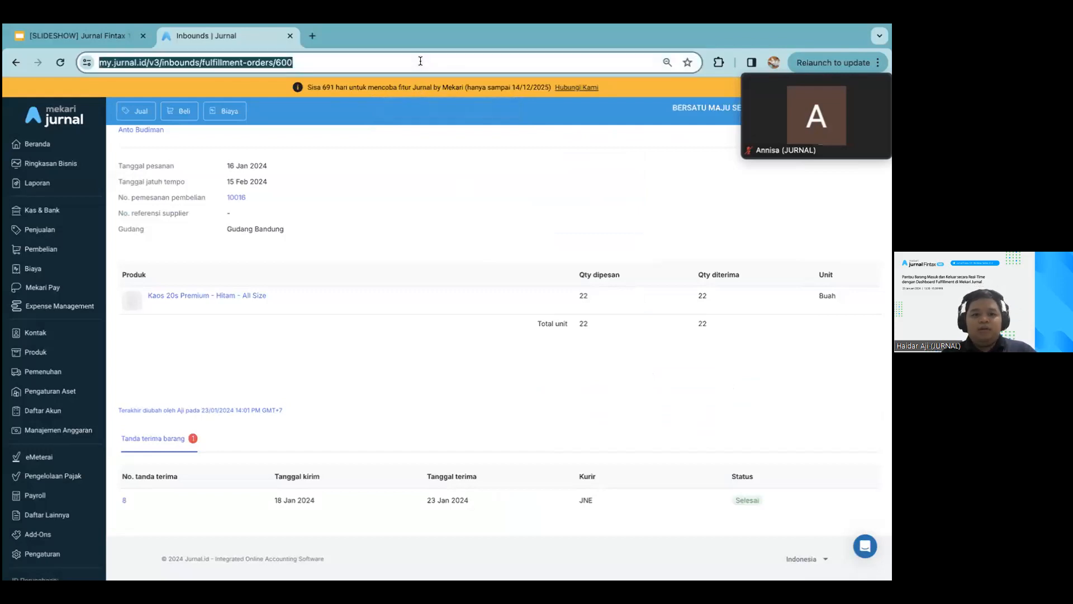
{"action": "key", "text": "Return"}
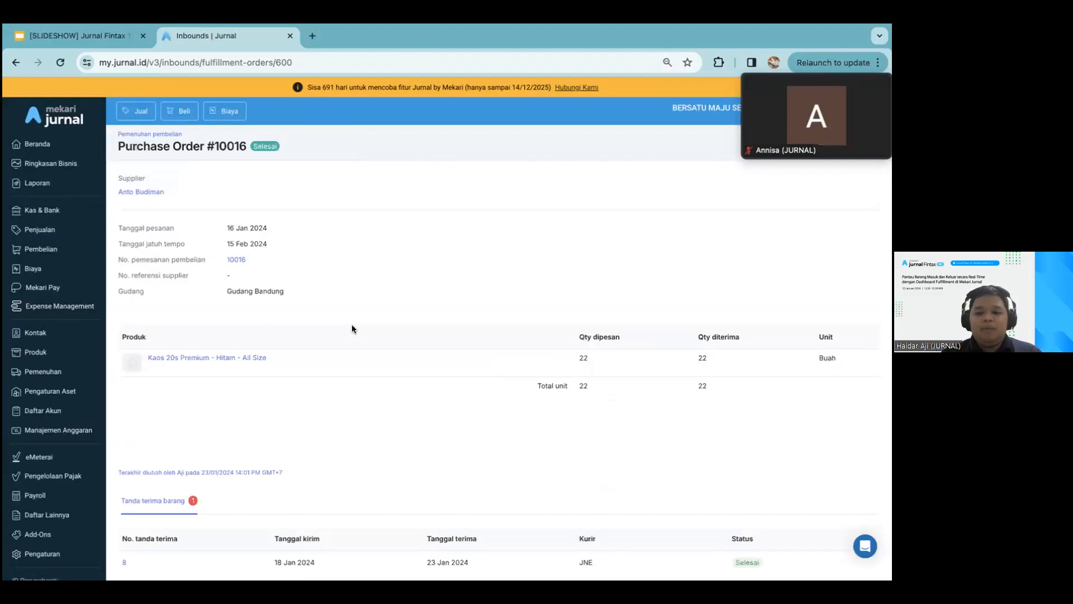
{"action": "scroll", "coordinate": [351, 329], "scroll_direction": "down", "scroll_amount": 1}
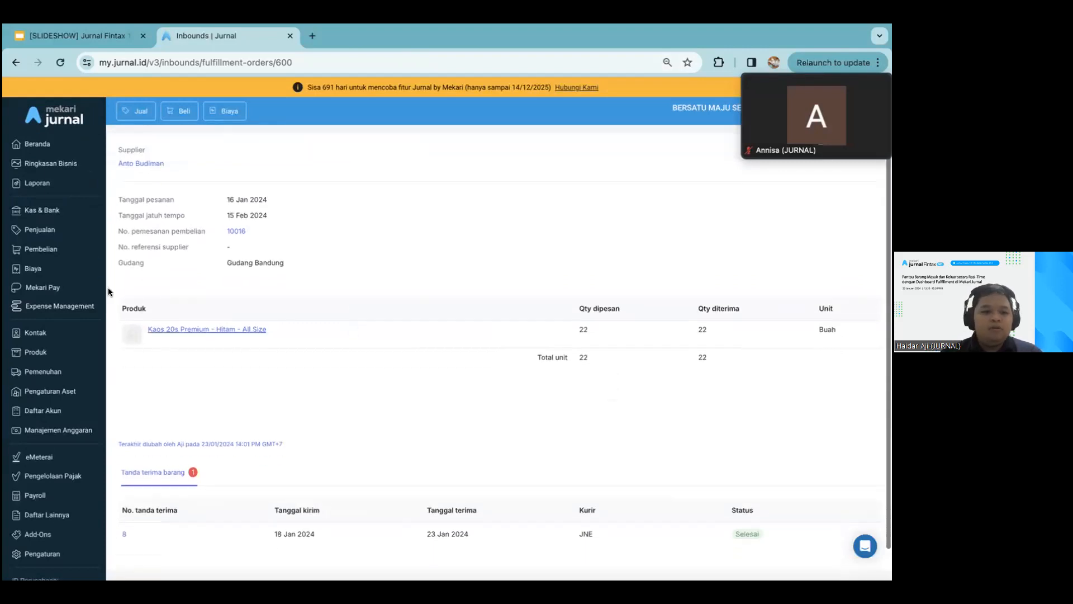
Open the purchase deliveries list (Pengiriman) and review the delivery dated 23/01/2024
{"action": "left_click", "coordinate": [53, 248]}
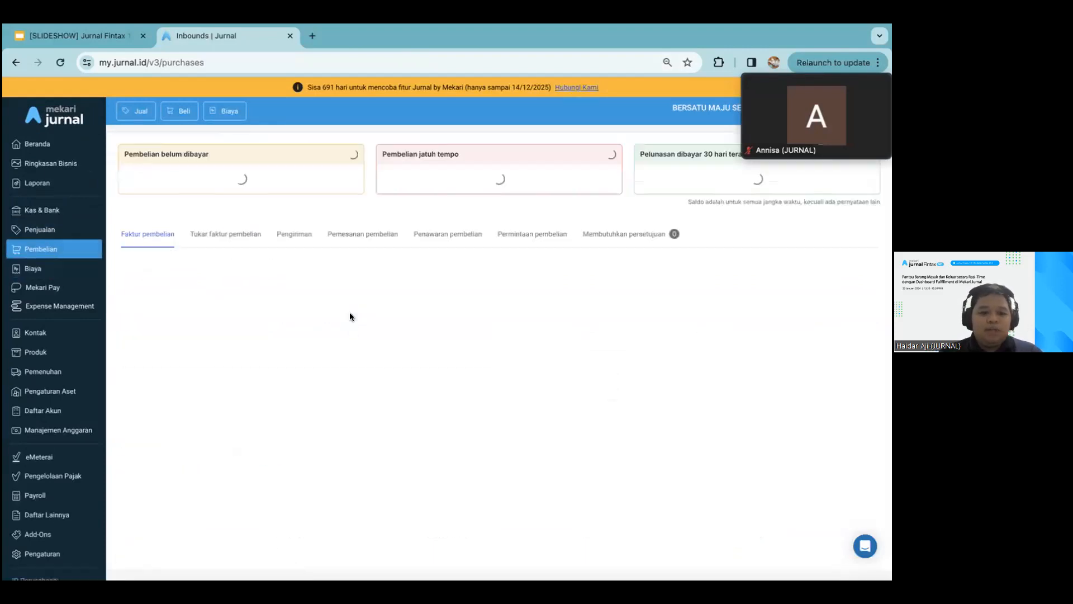
{"action": "left_click", "coordinate": [294, 263]}
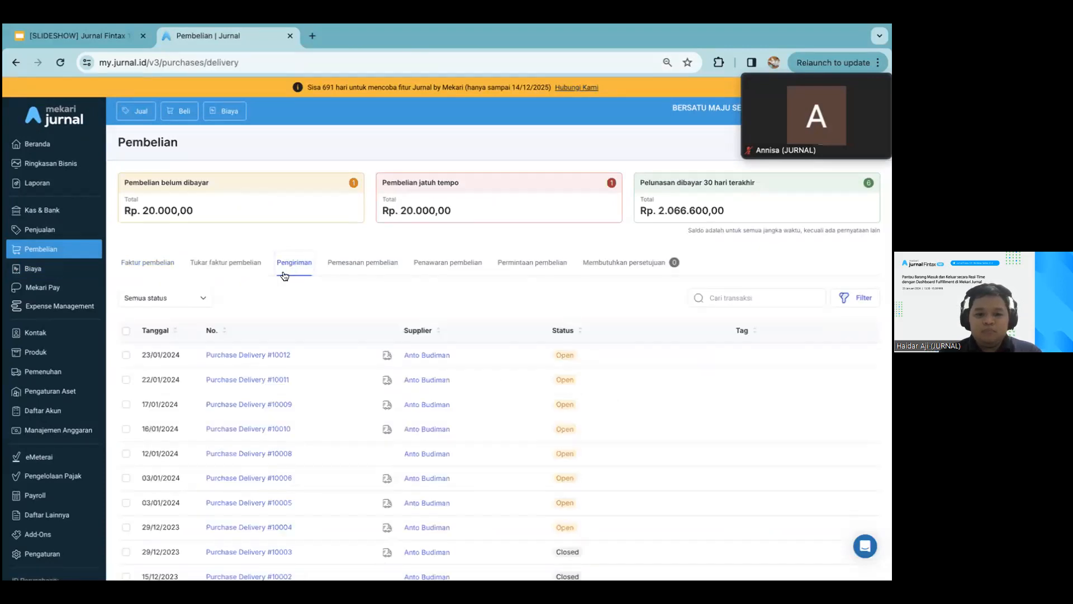
{"action": "left_click", "coordinate": [230, 355]}
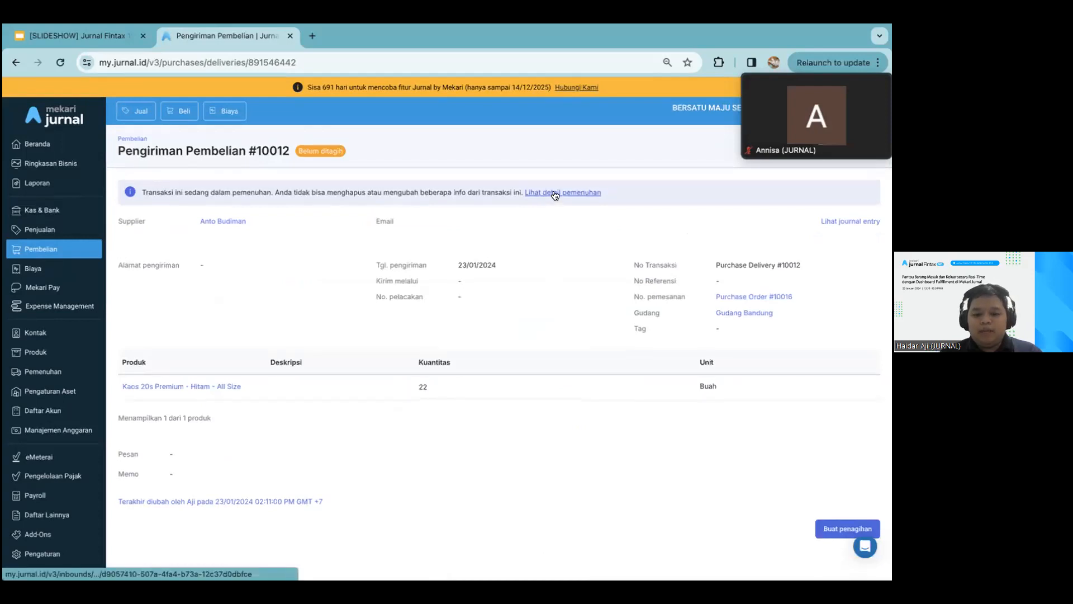
{"action": "scroll", "coordinate": [553, 193], "scroll_direction": "down", "scroll_amount": 1}
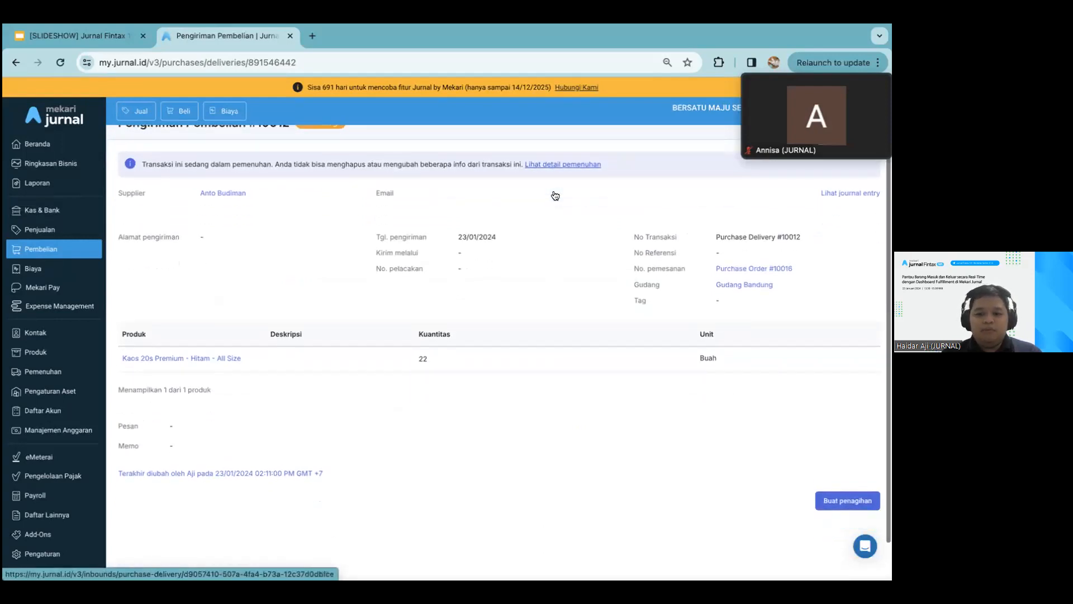
{"action": "scroll", "coordinate": [552, 190], "scroll_direction": "up", "scroll_amount": 1}
Open the purchase fulfilment board (Pemenuhan pembelian) and view the completed order dated 16 Jan 2024
{"action": "left_click", "coordinate": [66, 371]}
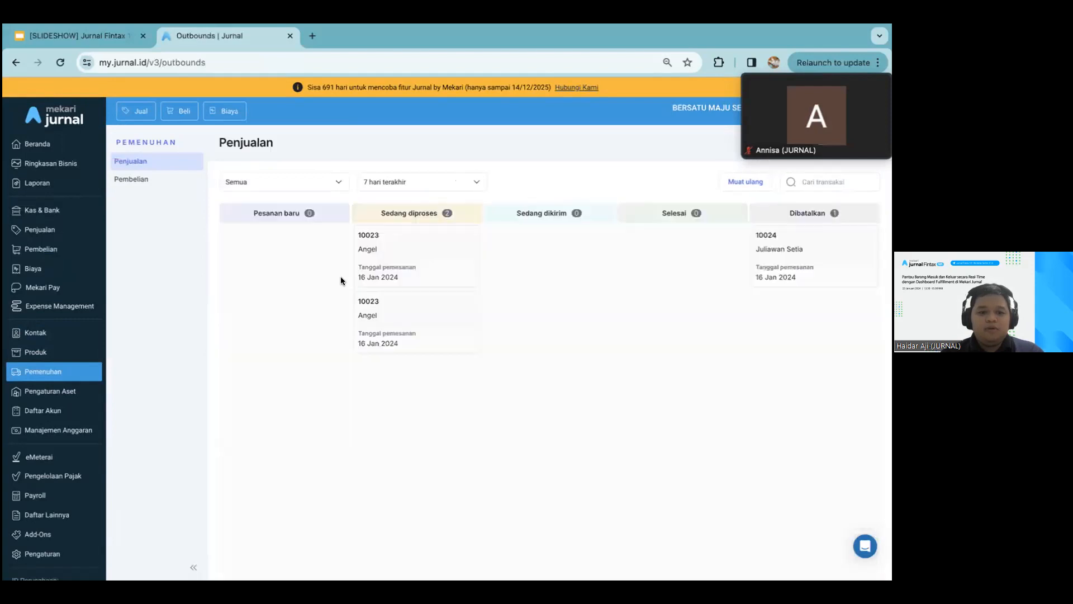
{"action": "left_click", "coordinate": [164, 179]}
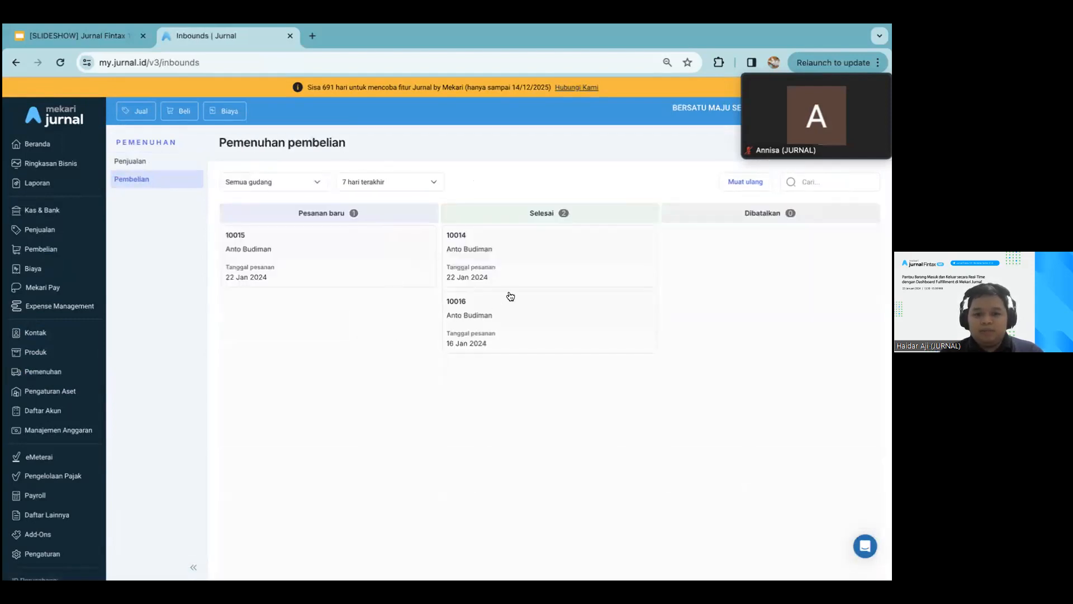
{"action": "left_click", "coordinate": [515, 324]}
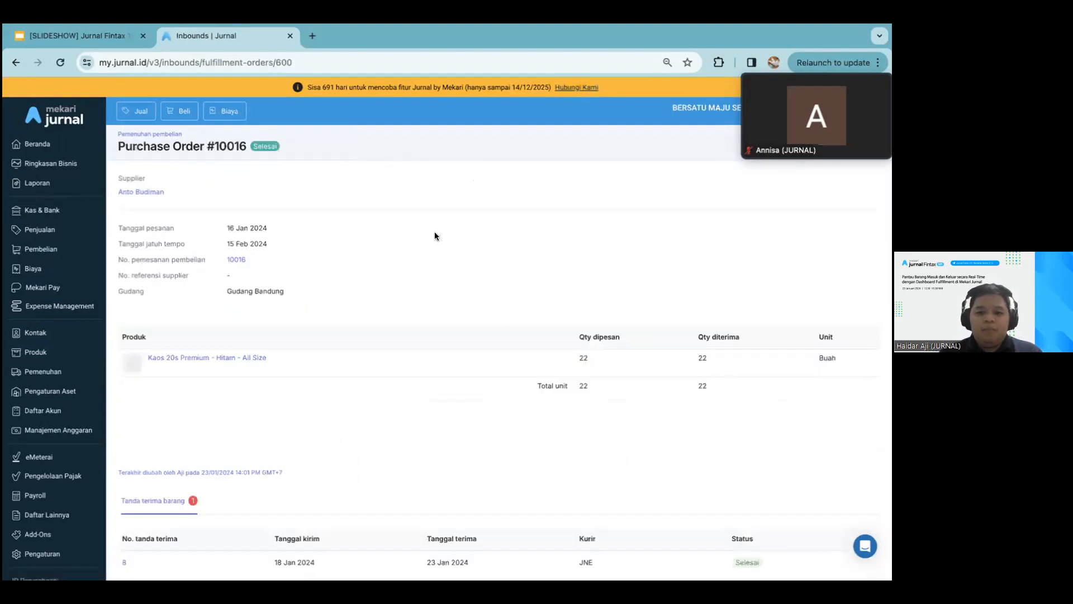
{"action": "scroll", "coordinate": [435, 231], "scroll_direction": "down", "scroll_amount": 2}
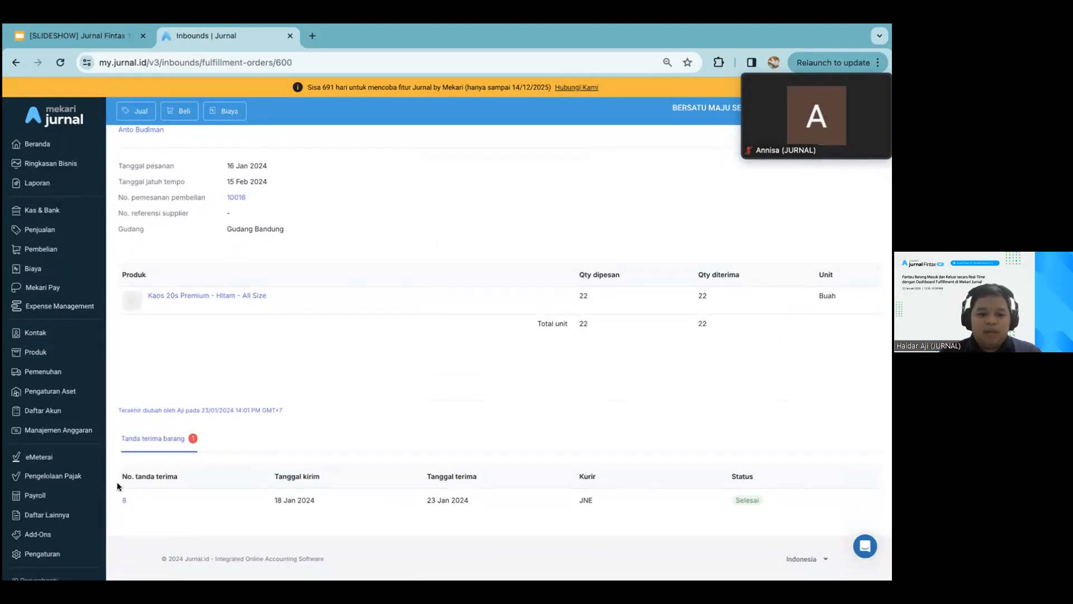
Open the order's goods receipt, generate its printable document, and return to the receipt page
{"action": "left_click", "coordinate": [124, 500]}
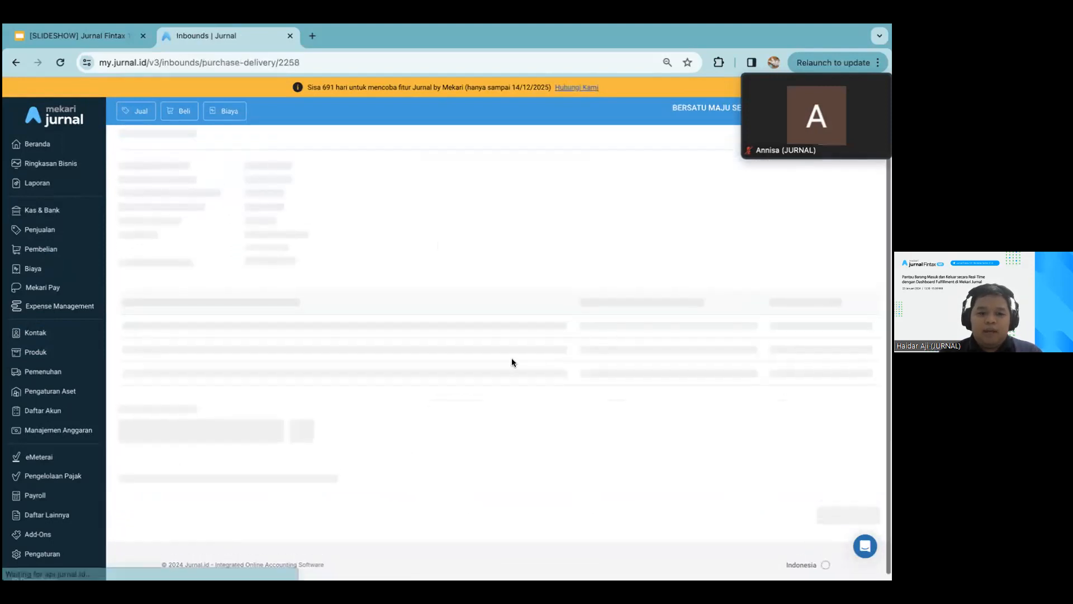
{"action": "left_click", "coordinate": [832, 515]}
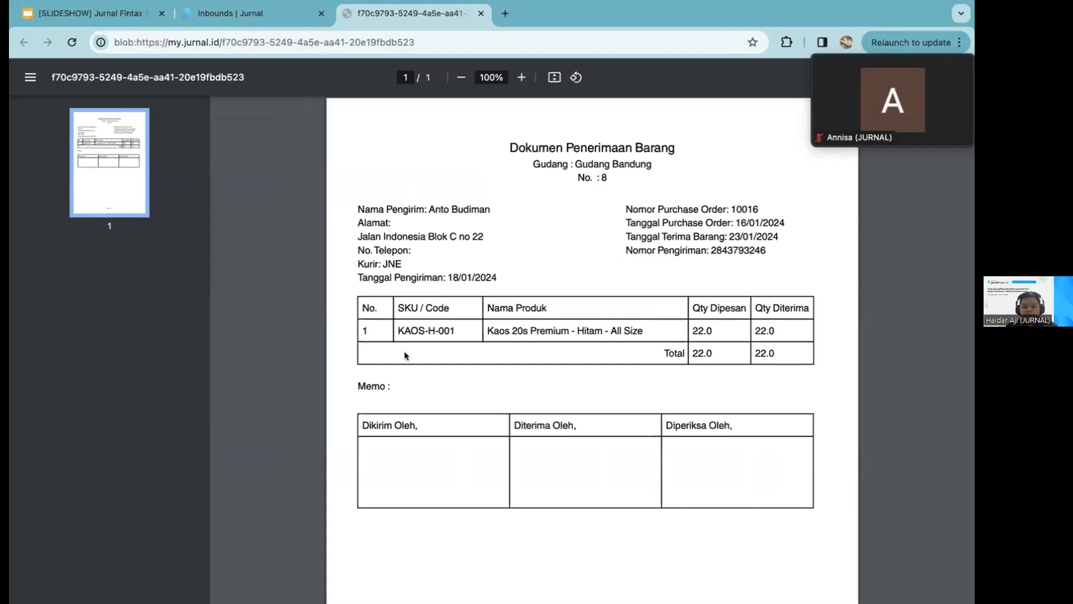
{"action": "left_click", "coordinate": [259, 15]}
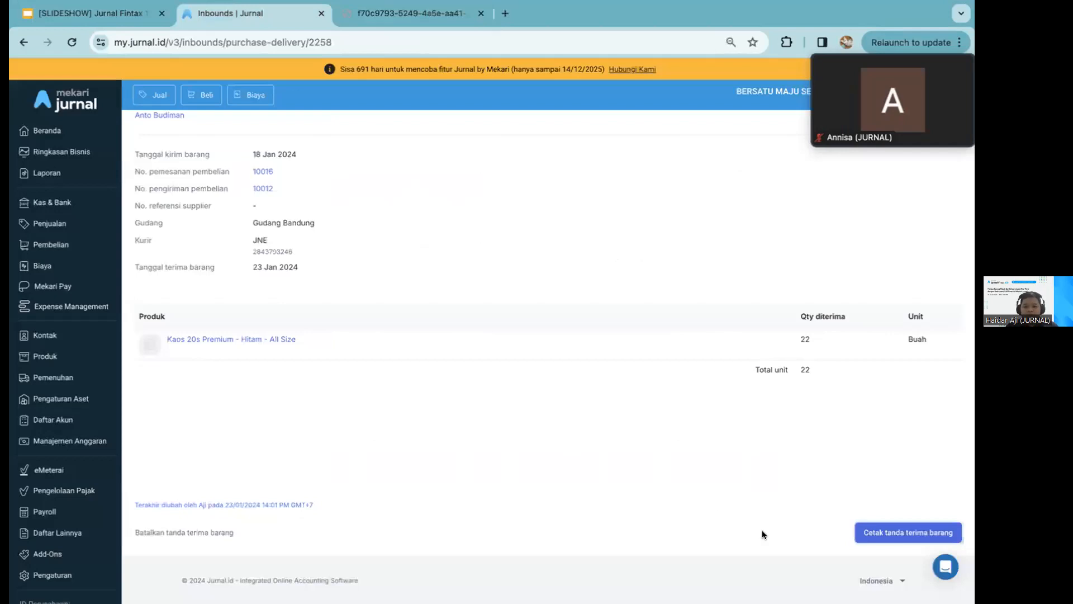
Open the details of Kaos 20s Premium - Hitam - All Size and check its stock per warehouse (Info gudang) and overall
{"action": "scroll", "coordinate": [386, 339], "scroll_direction": "up", "scroll_amount": 2}
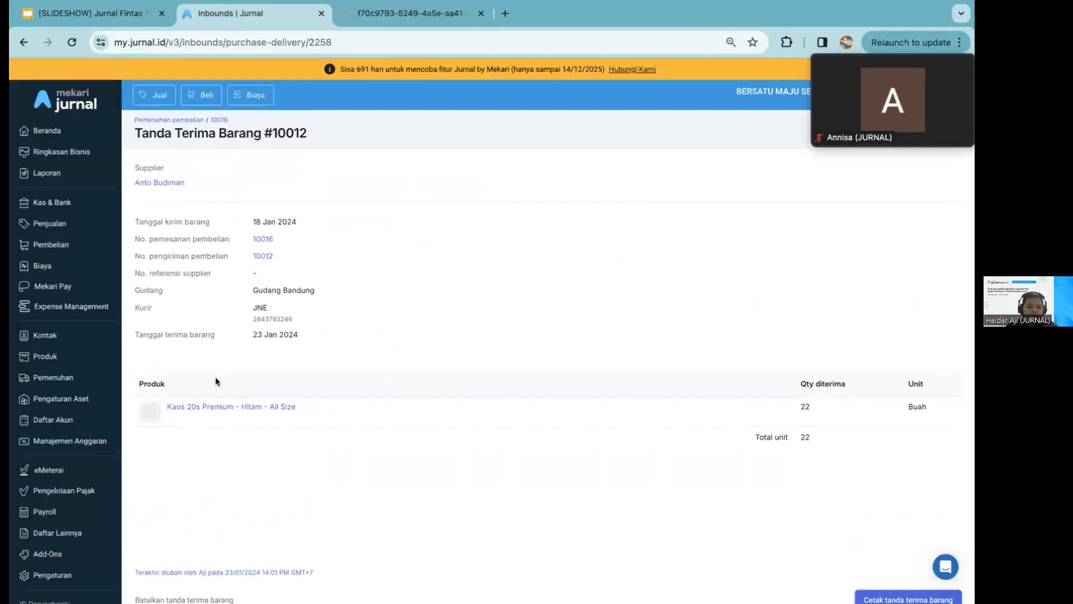
{"action": "left_click", "coordinate": [208, 406]}
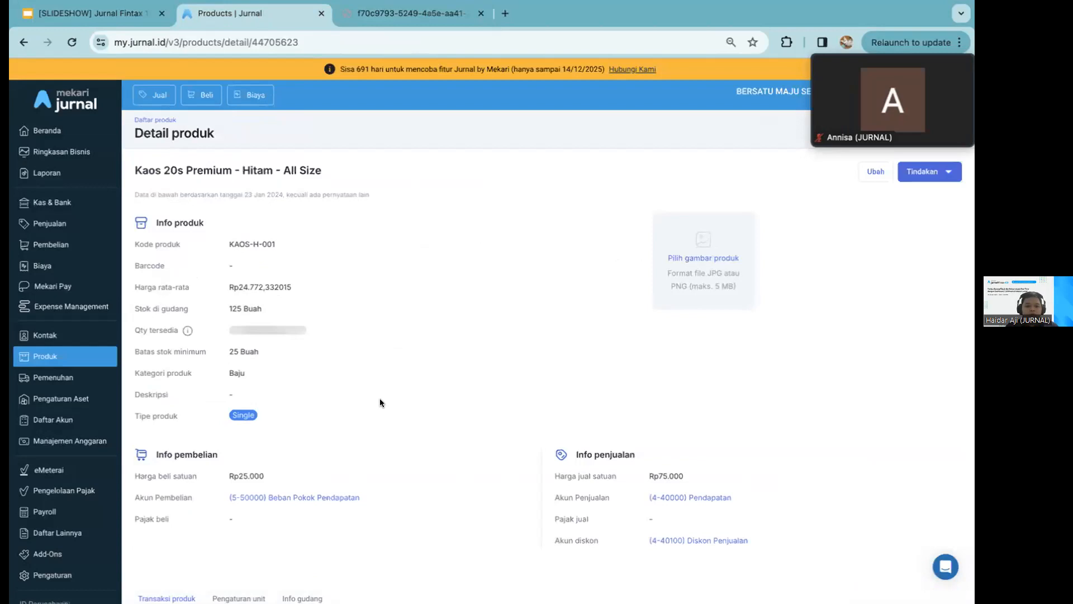
{"action": "scroll", "coordinate": [369, 369], "scroll_direction": "down", "scroll_amount": 5}
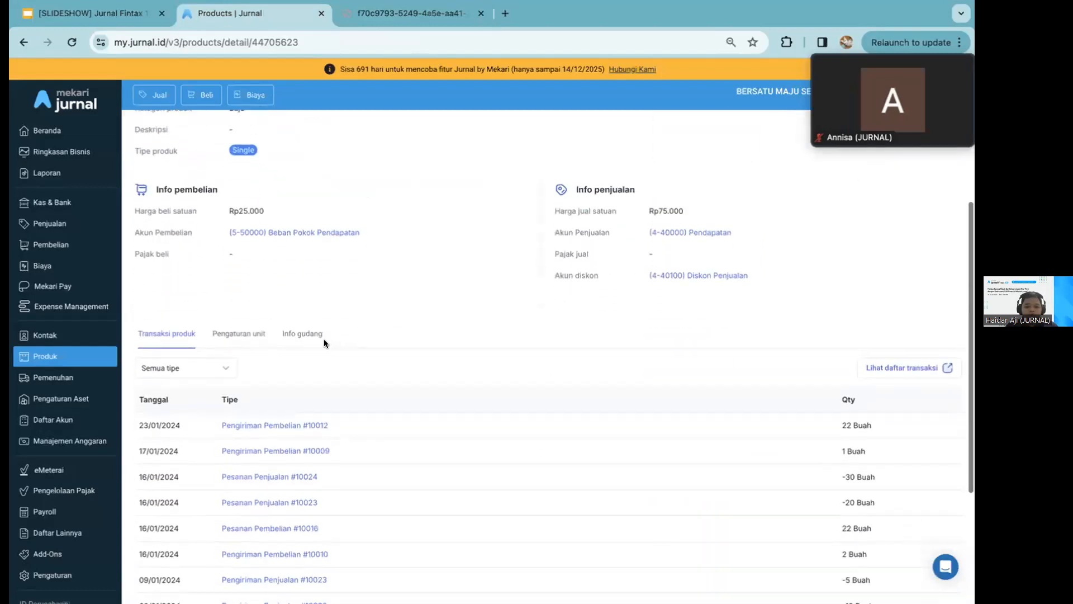
{"action": "left_click", "coordinate": [297, 332]}
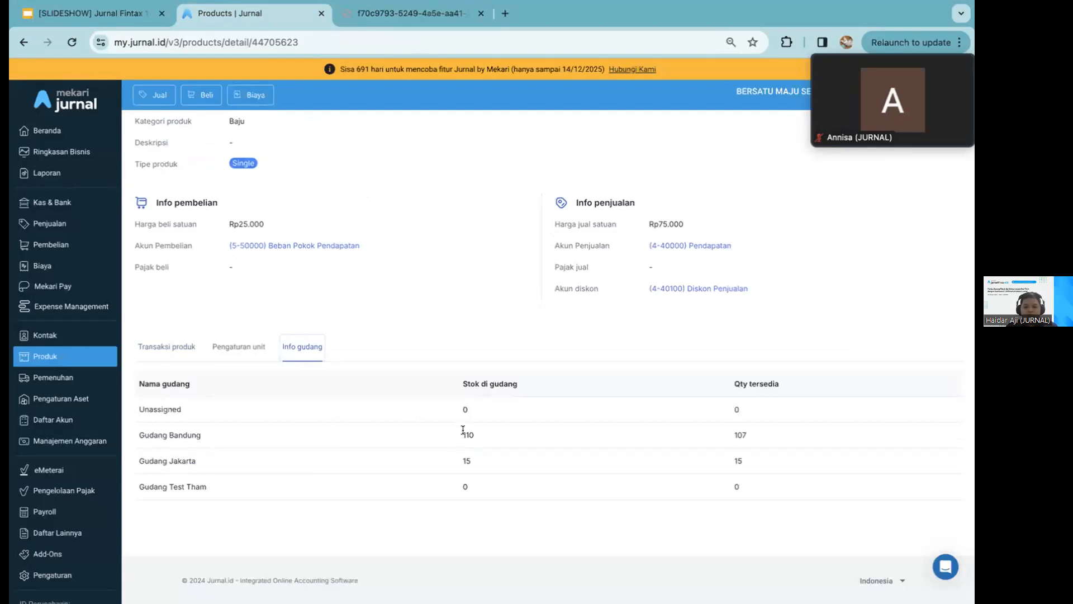
{"action": "left_click_drag", "start_coordinate": [460, 435], "coordinate": [473, 437]}
{"action": "scroll", "coordinate": [747, 433], "scroll_direction": "up", "scroll_amount": 1}
{"action": "scroll", "coordinate": [747, 433], "scroll_direction": "down", "scroll_amount": 1}
{"action": "scroll", "coordinate": [625, 312], "scroll_direction": "up", "scroll_amount": 2}
{"action": "scroll", "coordinate": [595, 205], "scroll_direction": "up", "scroll_amount": 3}
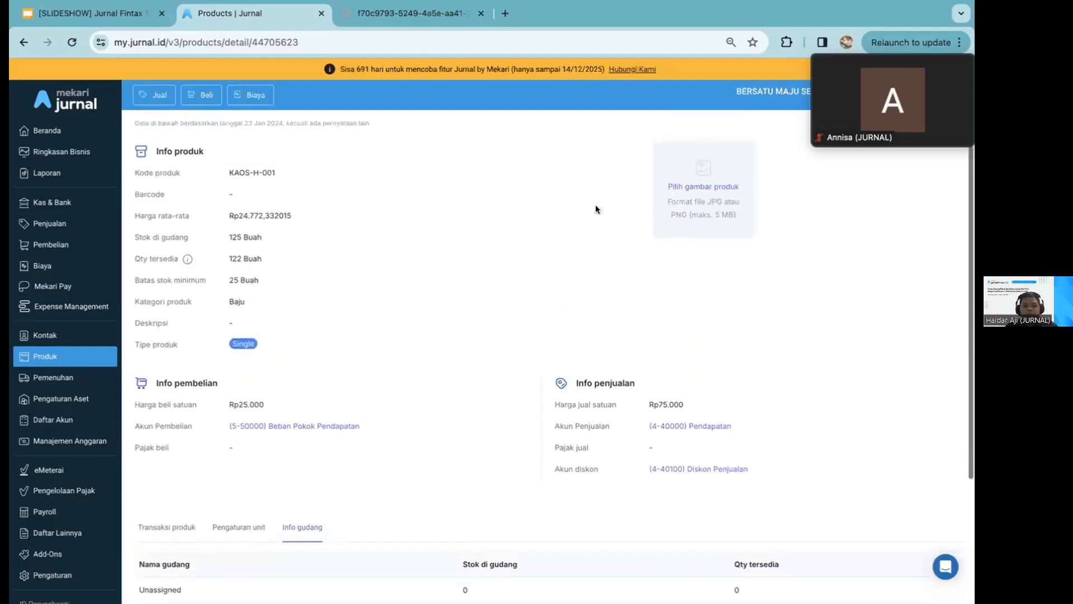
Open the sales fulfilment board (Pemenuhan, Penjualan) to view its orders
{"action": "scroll", "coordinate": [595, 209], "scroll_direction": "up", "scroll_amount": 1}
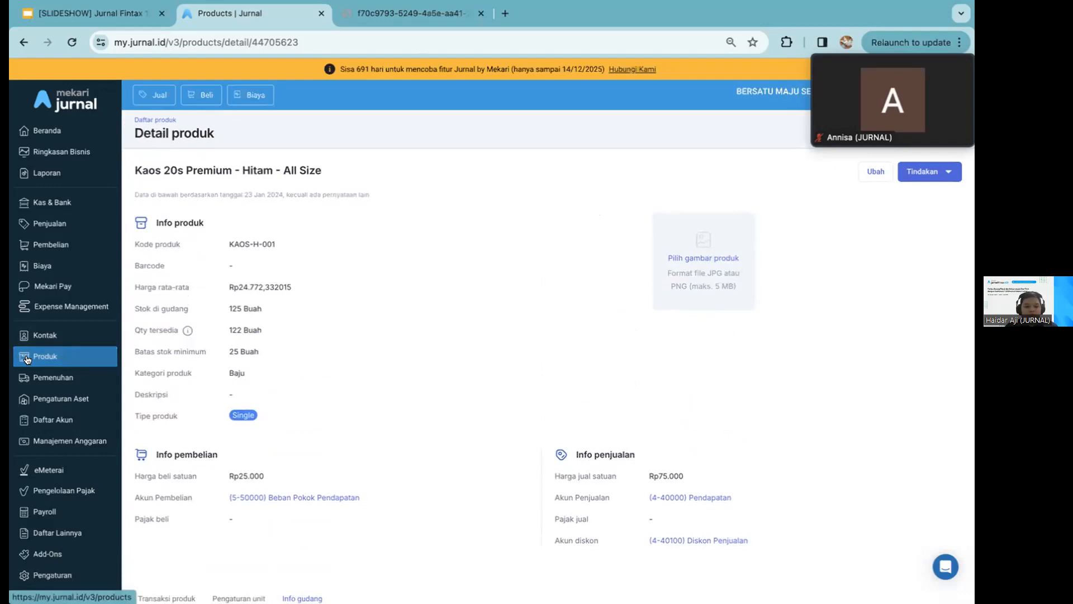
{"action": "left_click", "coordinate": [30, 373]}
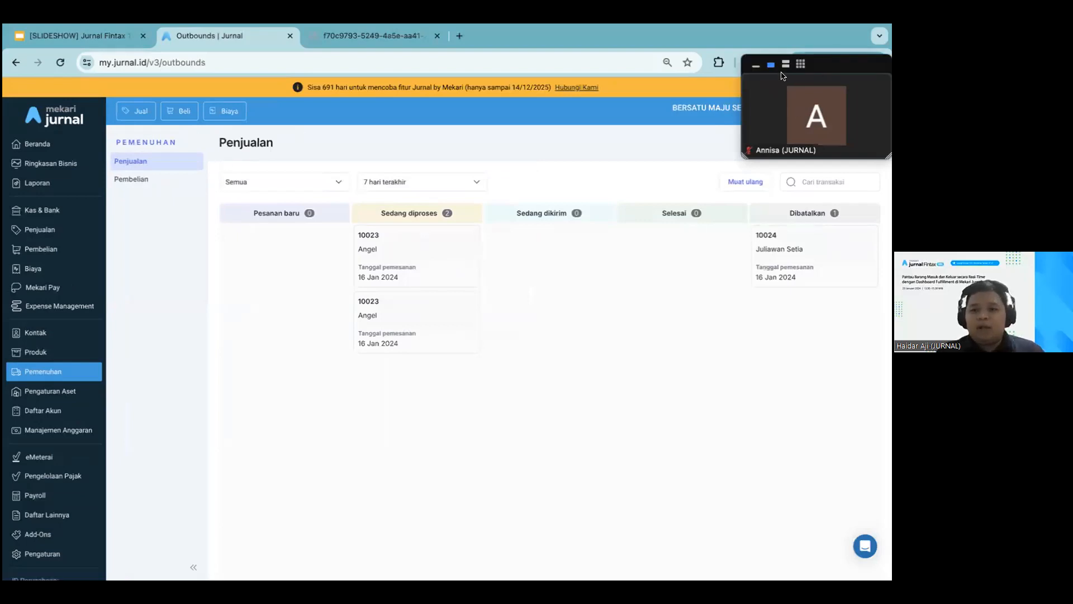
{"action": "left_click", "coordinate": [782, 146]}
{"action": "key", "text": "ctrl+Right"}
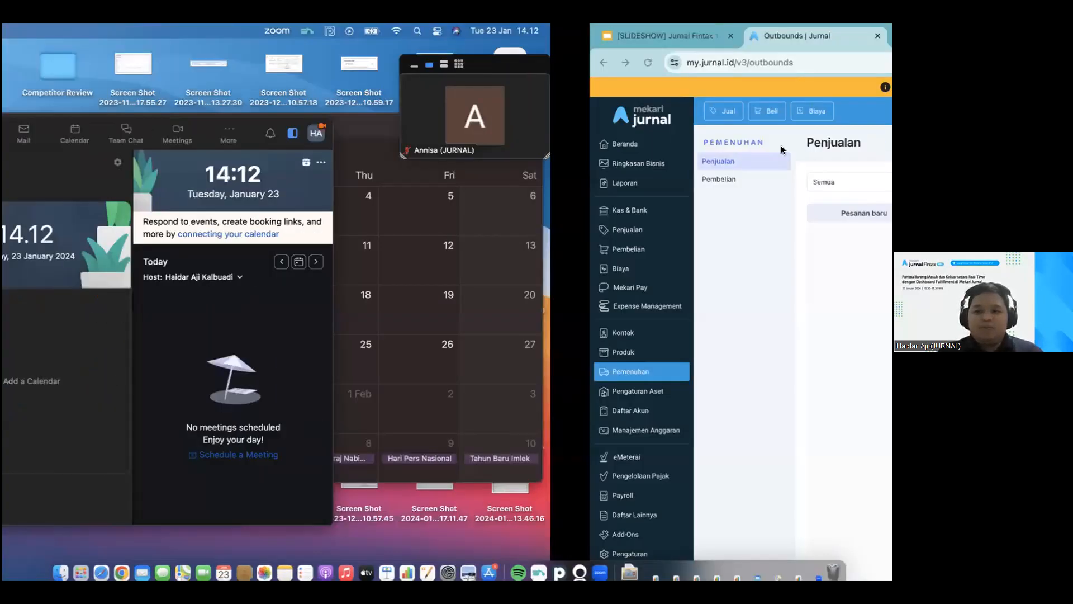
{"action": "key", "text": "ctrl+Right"}
{"action": "key", "text": "ctrl+Left"}
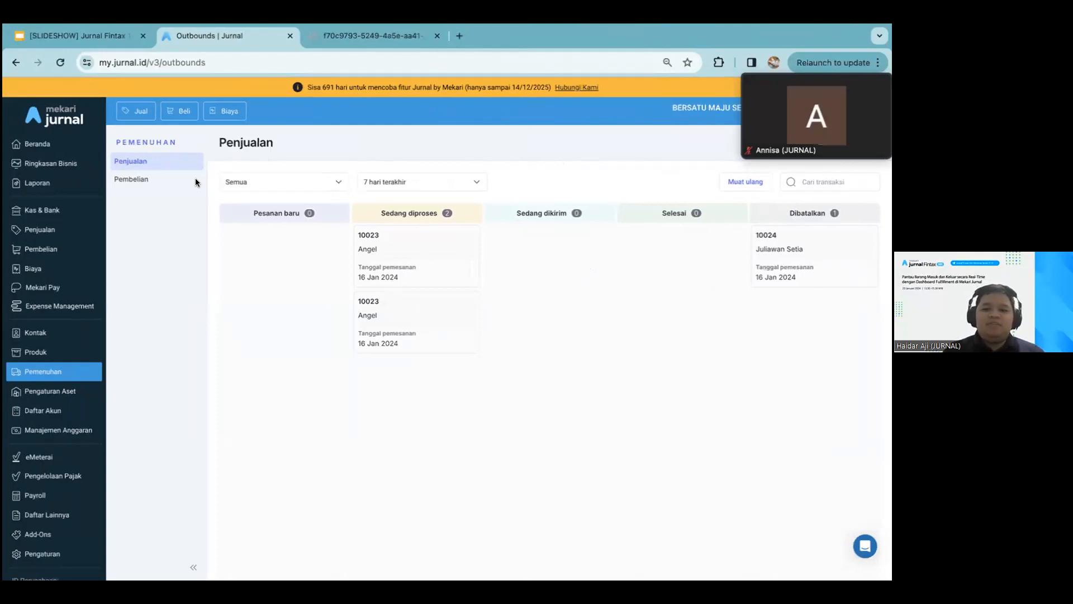
{"action": "scroll", "coordinate": [422, 366], "scroll_direction": "down", "scroll_amount": 3}
{"action": "scroll", "coordinate": [422, 367], "scroll_direction": "up", "scroll_amount": 3}
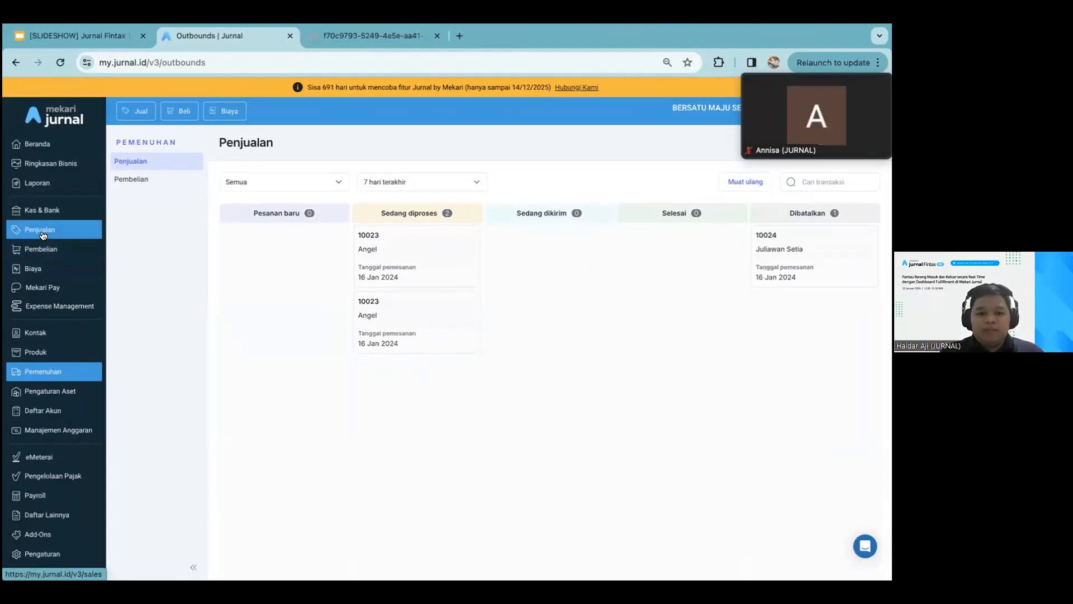
Open the details of Kaos 20s Premium - Hitam - All Size again and compare its warehouse stock (Info gudang) with the product totals
{"action": "left_click", "coordinate": [35, 351]}
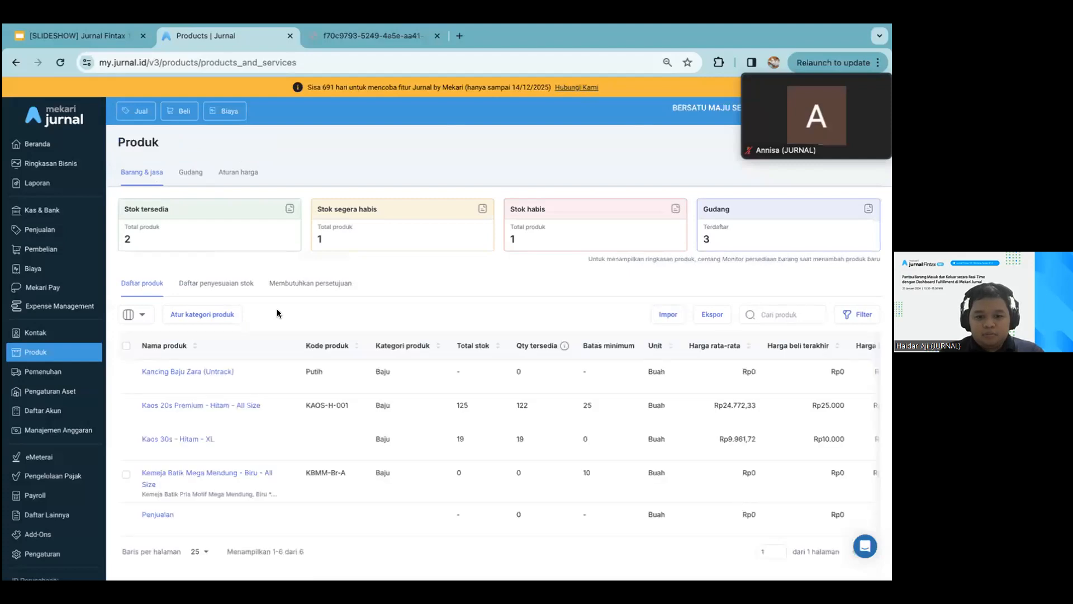
{"action": "left_click", "coordinate": [215, 405]}
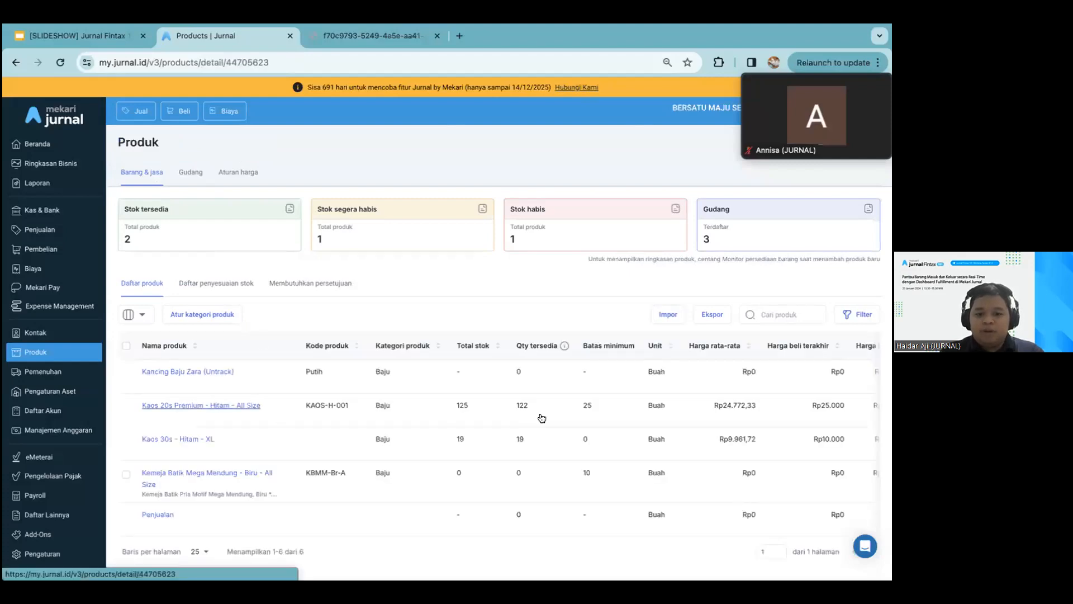
{"action": "scroll", "coordinate": [542, 416], "scroll_direction": "down", "scroll_amount": 7}
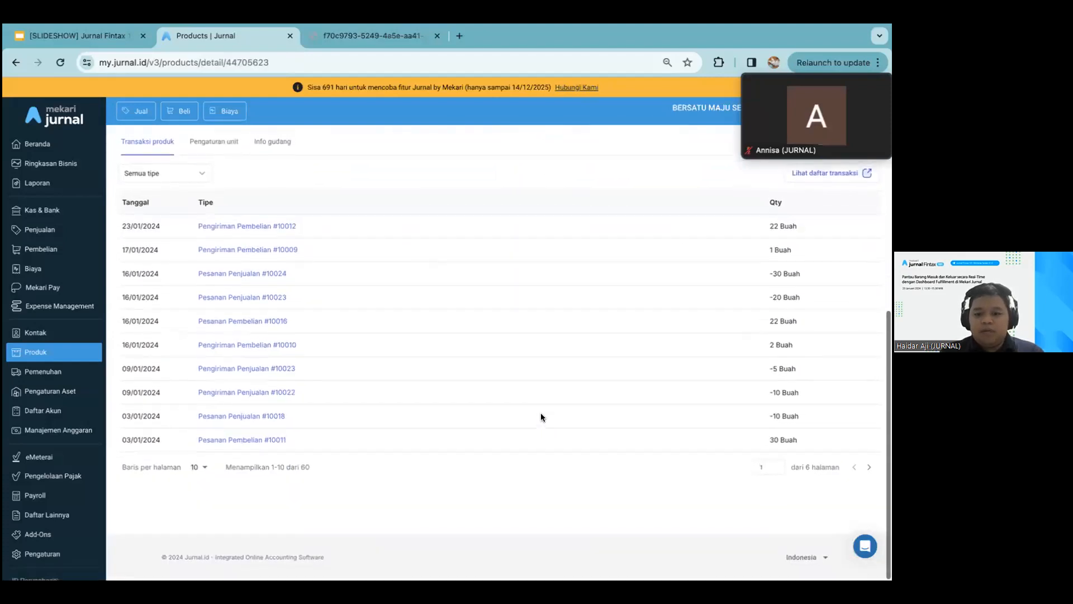
{"action": "scroll", "coordinate": [321, 303], "scroll_direction": "up", "scroll_amount": 3}
{"action": "left_click", "coordinate": [270, 297]}
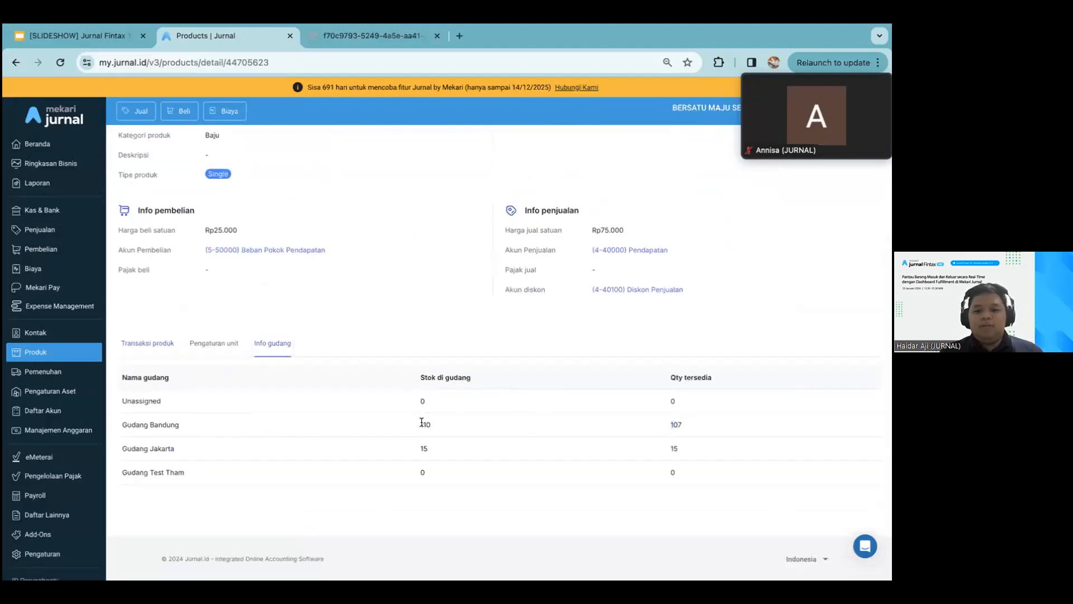
{"action": "scroll", "coordinate": [419, 272], "scroll_direction": "up", "scroll_amount": 2}
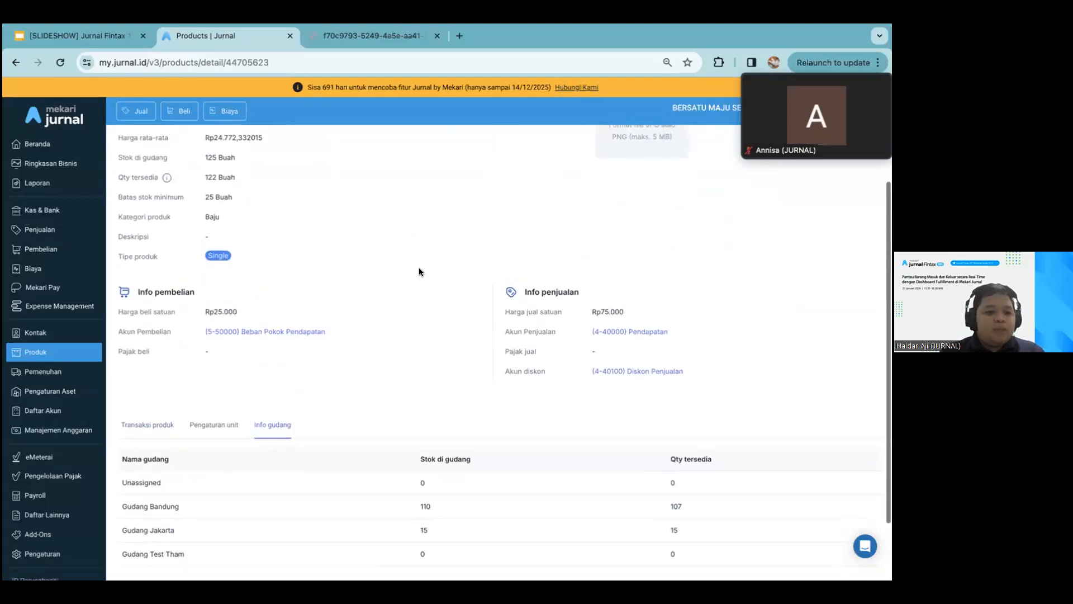
{"action": "scroll", "coordinate": [351, 233], "scroll_direction": "up", "scroll_amount": 3}
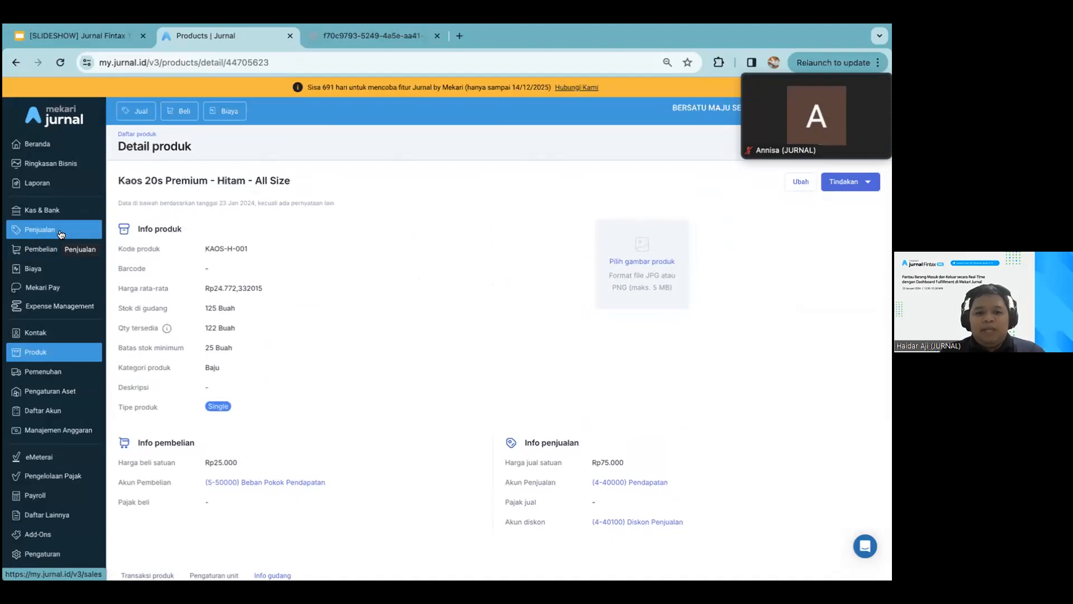
{"action": "scroll", "coordinate": [167, 318], "scroll_direction": "down", "scroll_amount": 5}
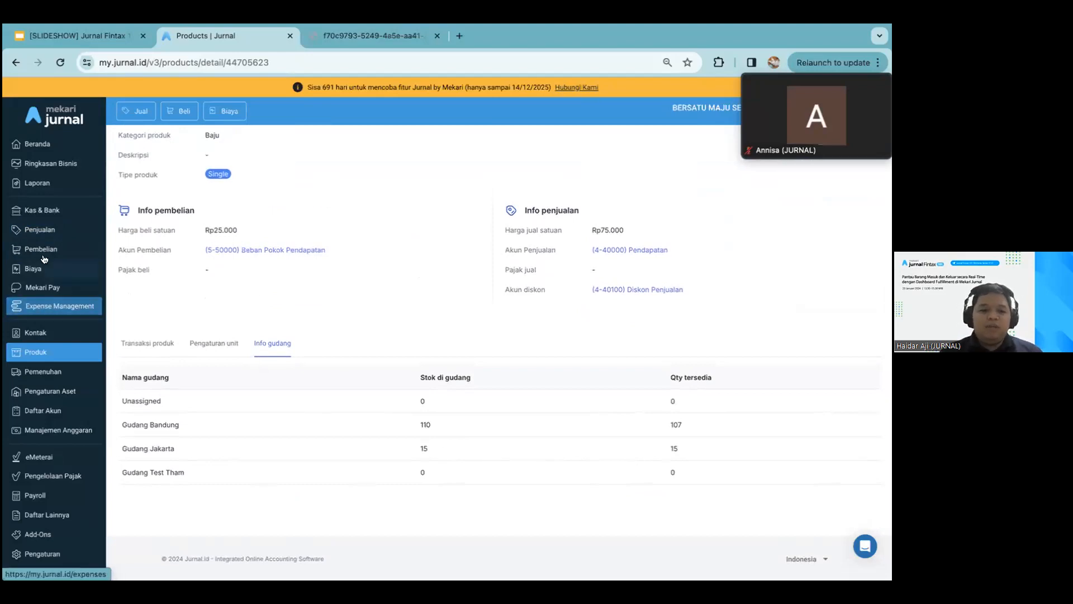
Create a new sales order (Pemesanan Penjualan) and select the second listed contact as its customer
{"action": "left_click", "coordinate": [39, 229]}
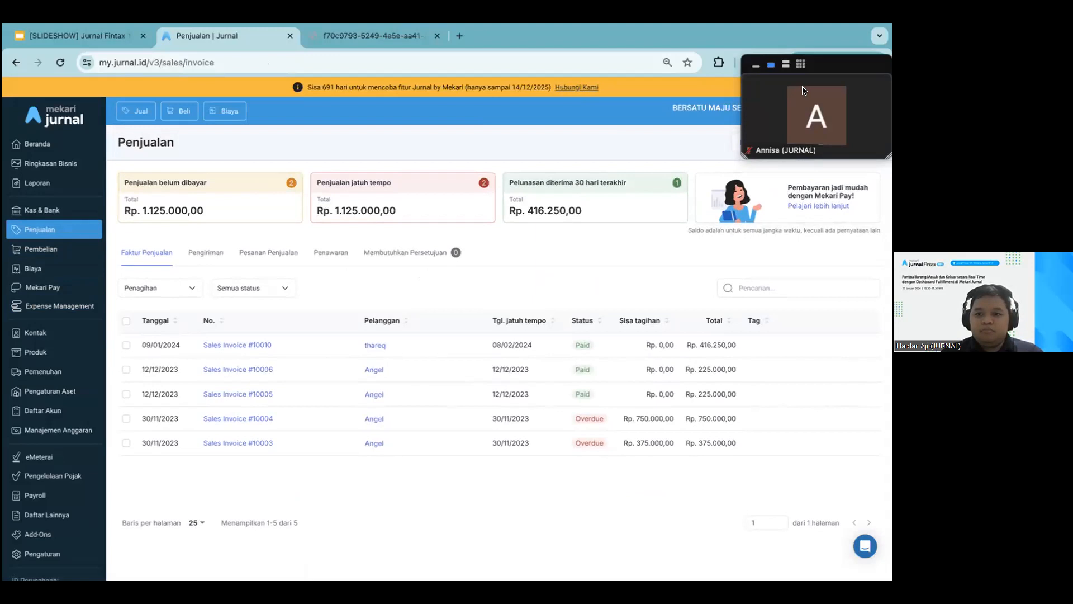
{"action": "left_click", "coordinate": [832, 143]}
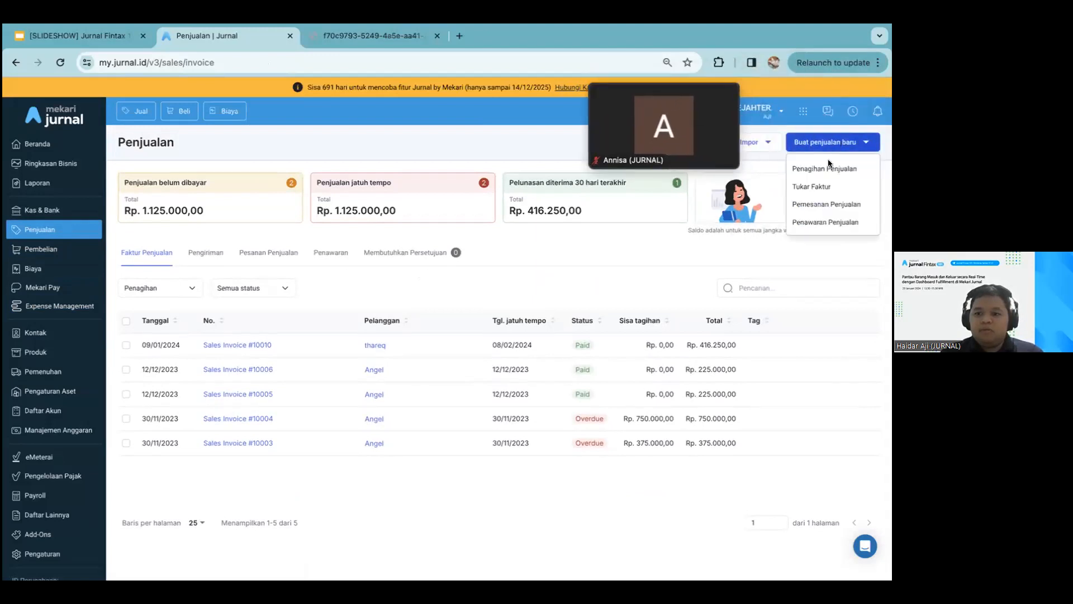
{"action": "left_click", "coordinate": [815, 205]}
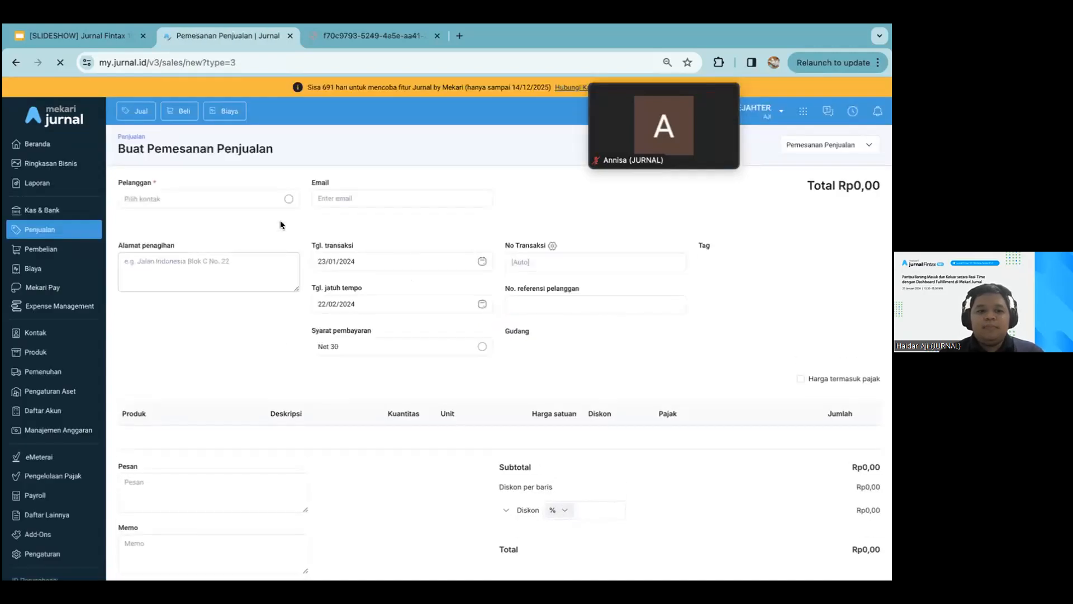
{"action": "left_click", "coordinate": [274, 196]}
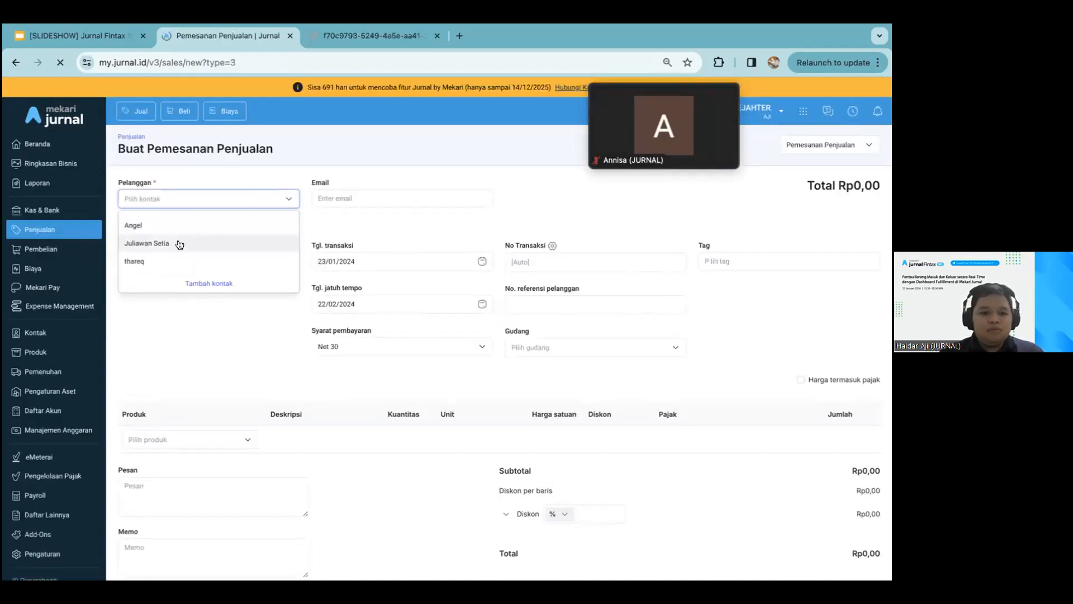
{"action": "left_click", "coordinate": [179, 245]}
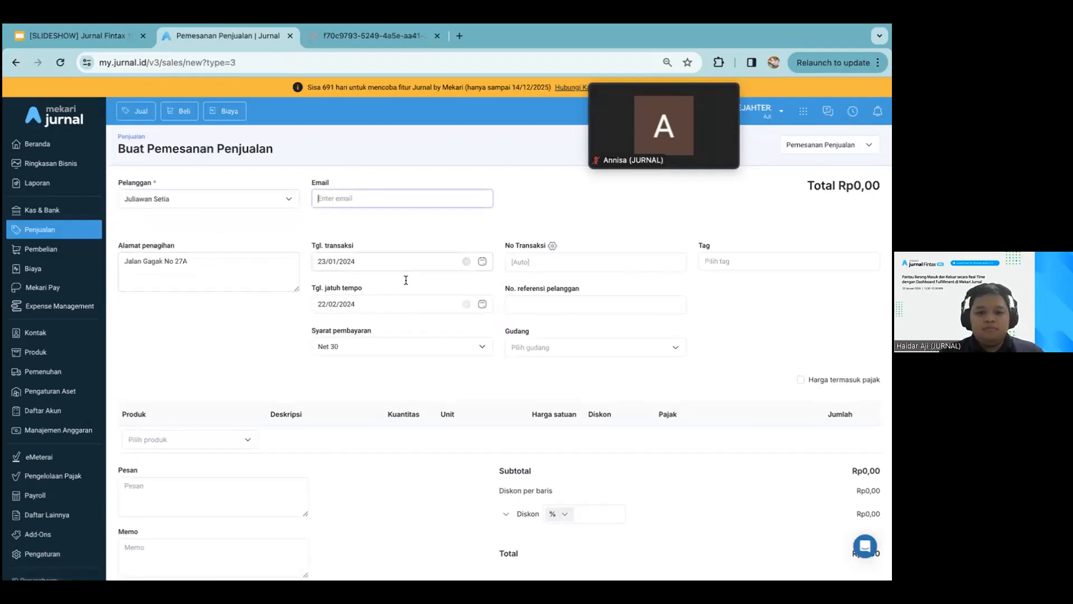
Set the sales order's transaction date to 20/01/2024 and its warehouse to Gudang Jakarta
{"action": "left_click", "coordinate": [373, 259]}
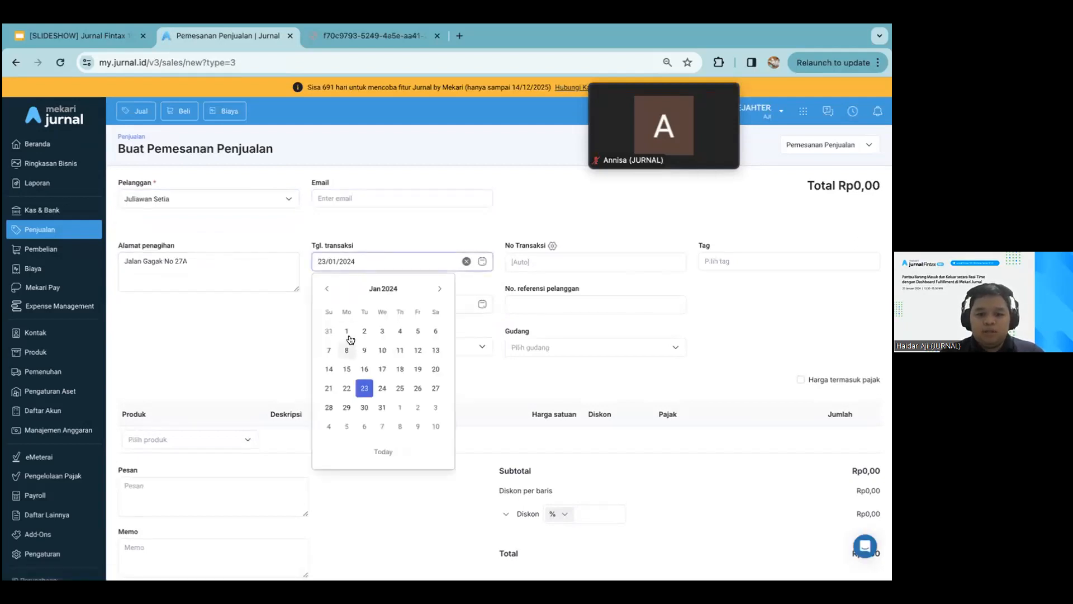
{"action": "left_click", "coordinate": [329, 388]}
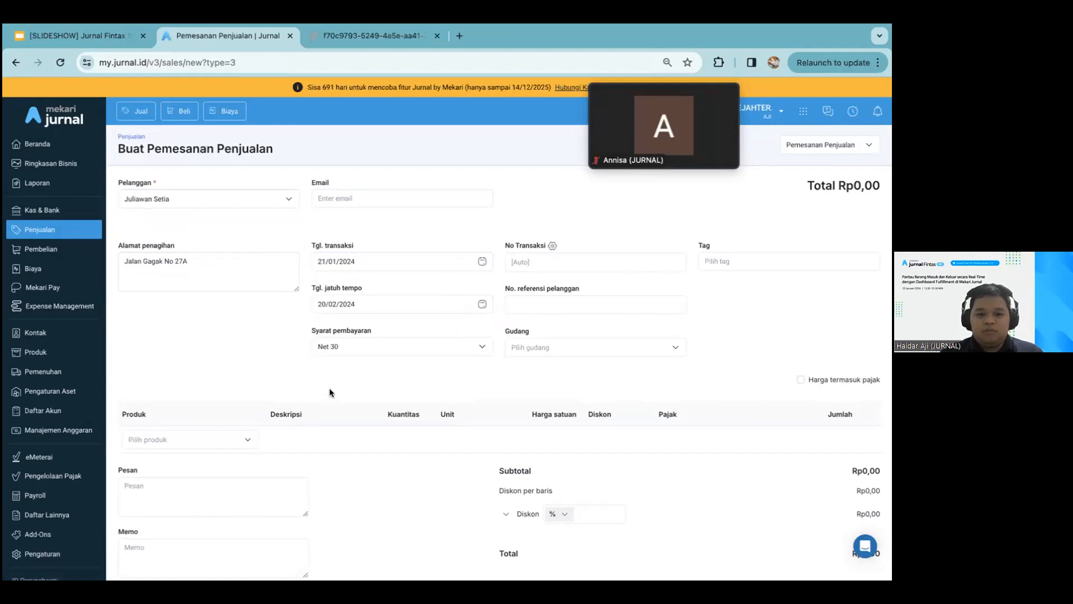
{"action": "left_click", "coordinate": [346, 261]}
{"action": "left_click", "coordinate": [431, 370]}
{"action": "left_click", "coordinate": [213, 436]}
{"action": "left_click", "coordinate": [642, 347]}
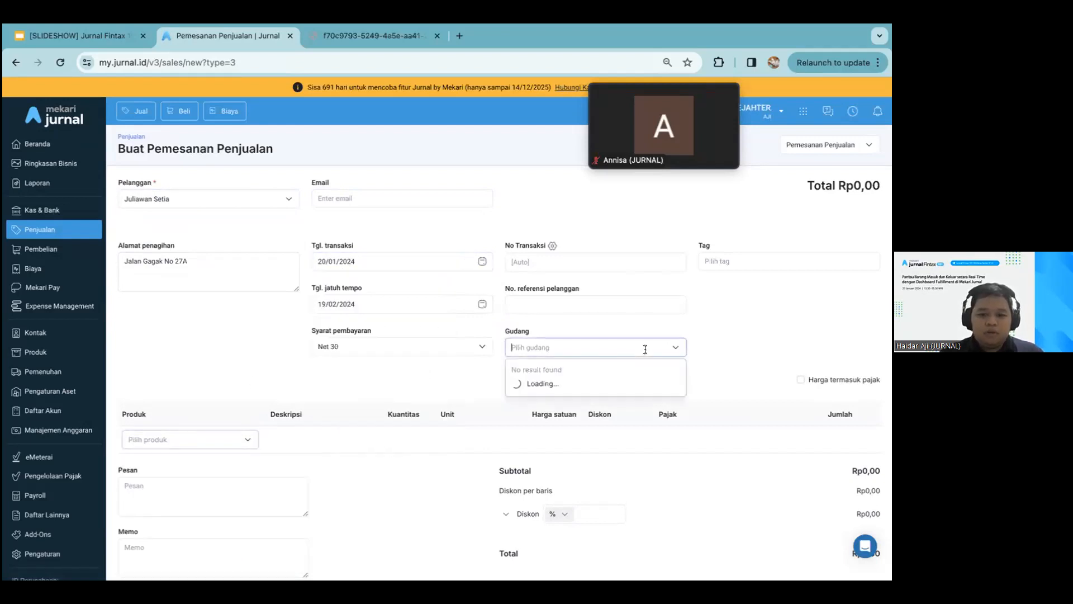
{"action": "left_click", "coordinate": [615, 393]}
Add 15 Buah of KAOS-H-001 | Kaos 20s Premium - Hitam - All Size to the sales order and save it
{"action": "left_click", "coordinate": [178, 437]}
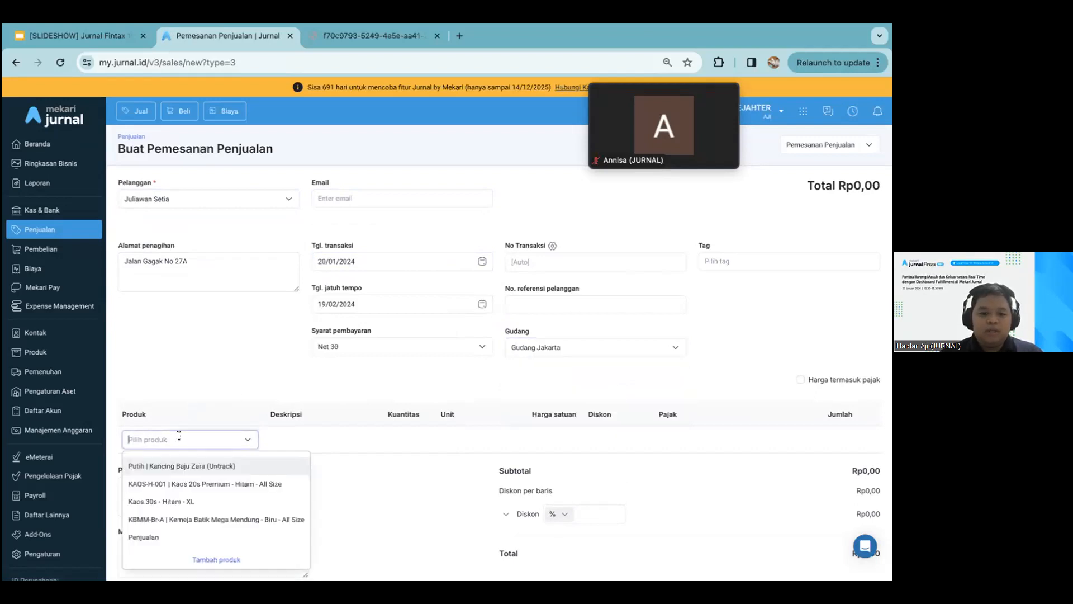
{"action": "left_click", "coordinate": [180, 483]}
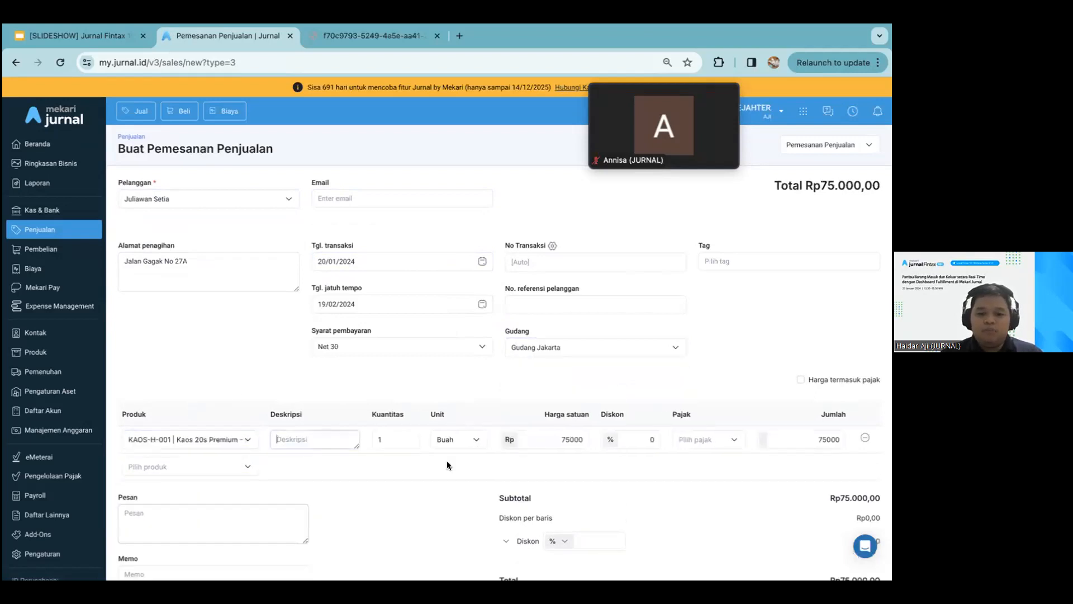
{"action": "left_click", "coordinate": [390, 438]}
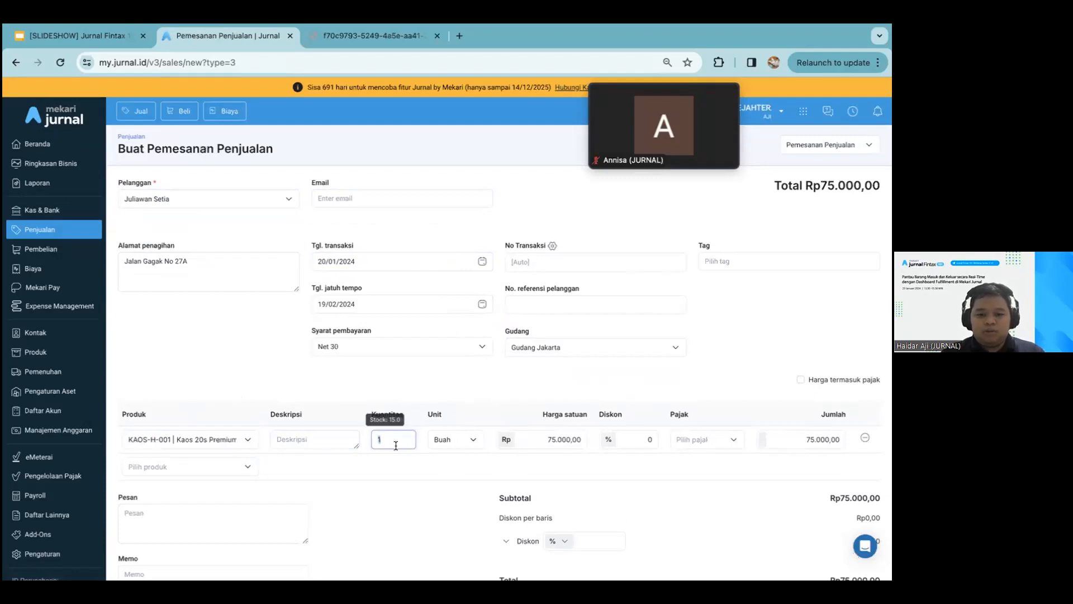
{"action": "type", "text": "5"}
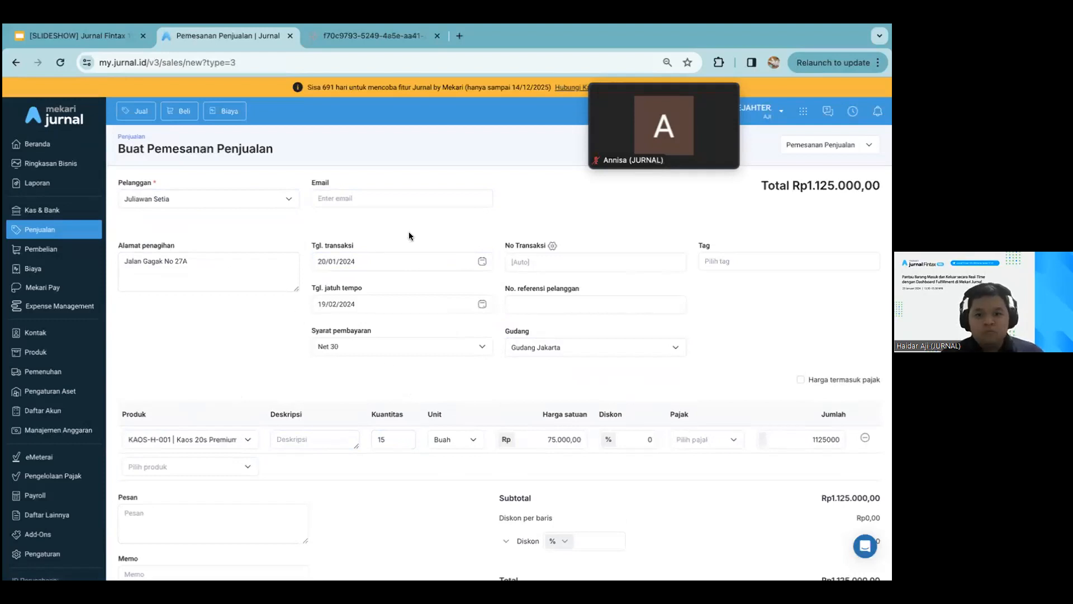
{"action": "mouse_move", "coordinate": [590, 164]}
{"action": "left_click_drag", "start_coordinate": [683, 66], "coordinate": [588, 72]}
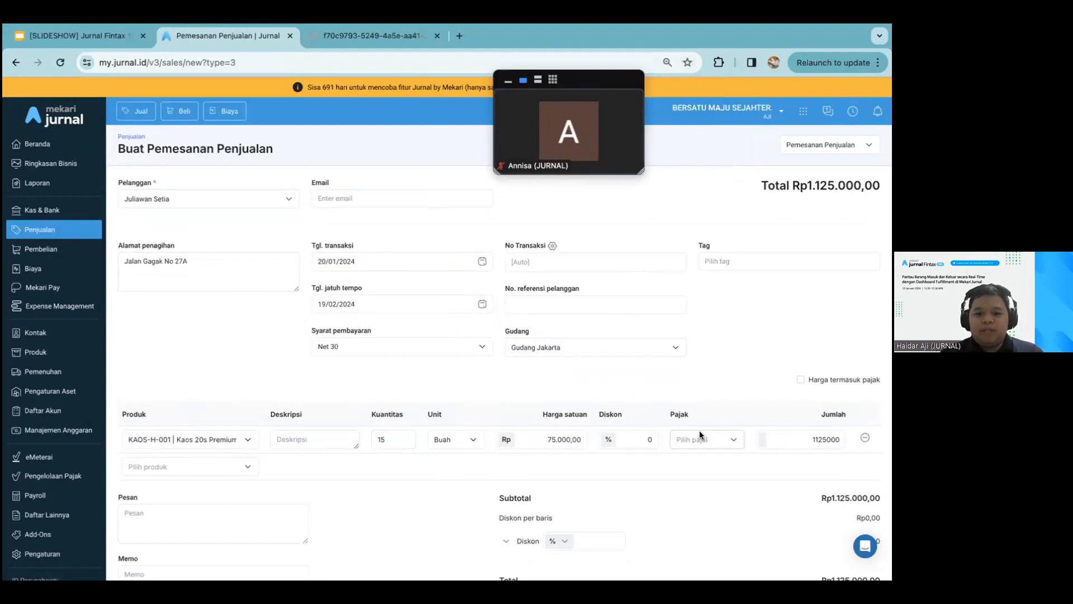
{"action": "scroll", "coordinate": [700, 435], "scroll_direction": "down", "scroll_amount": 4}
{"action": "left_click", "coordinate": [844, 515]}
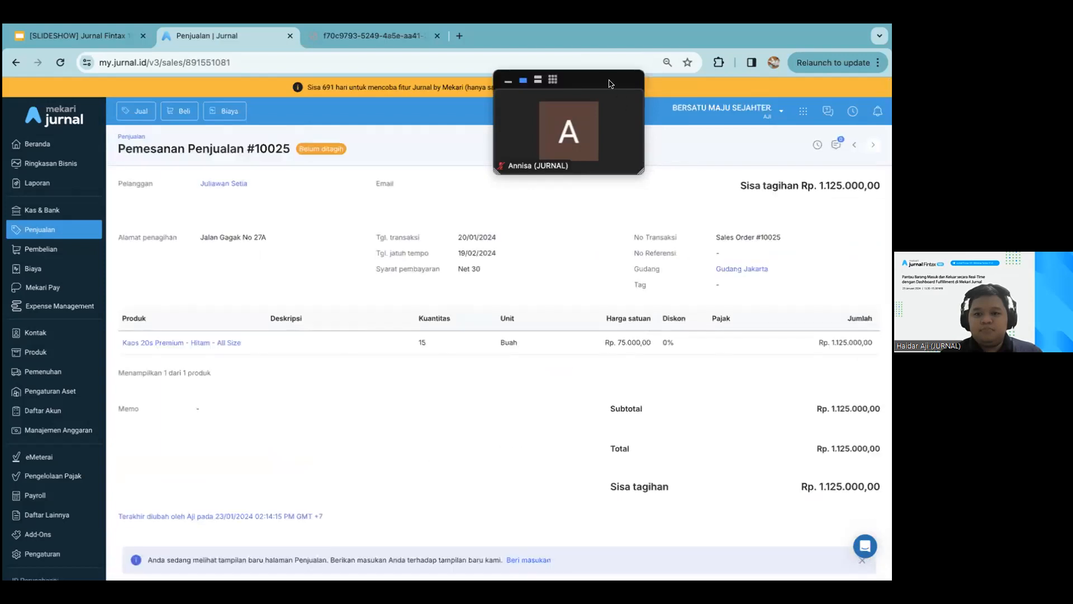
Minimise the floating meeting window, move it aside, and send the saved sales order to fulfilment (Kirim ke Pemenuhan)
{"action": "left_click", "coordinate": [505, 81]}
{"action": "left_click_drag", "start_coordinate": [586, 87], "coordinate": [817, 48]}
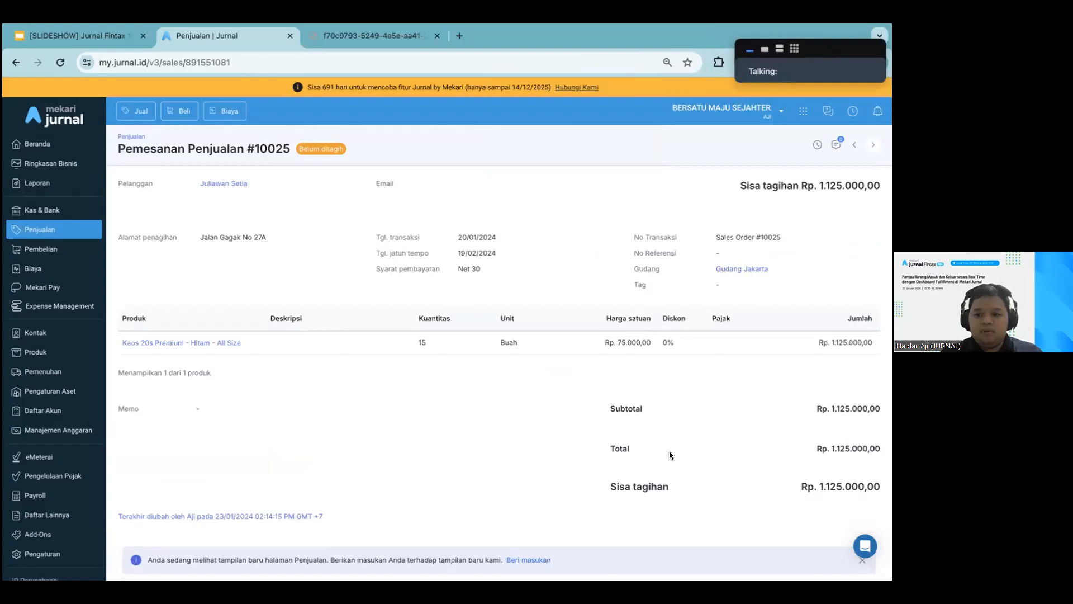
{"action": "scroll", "coordinate": [669, 451], "scroll_direction": "down", "scroll_amount": 2}
{"action": "left_click", "coordinate": [843, 485]}
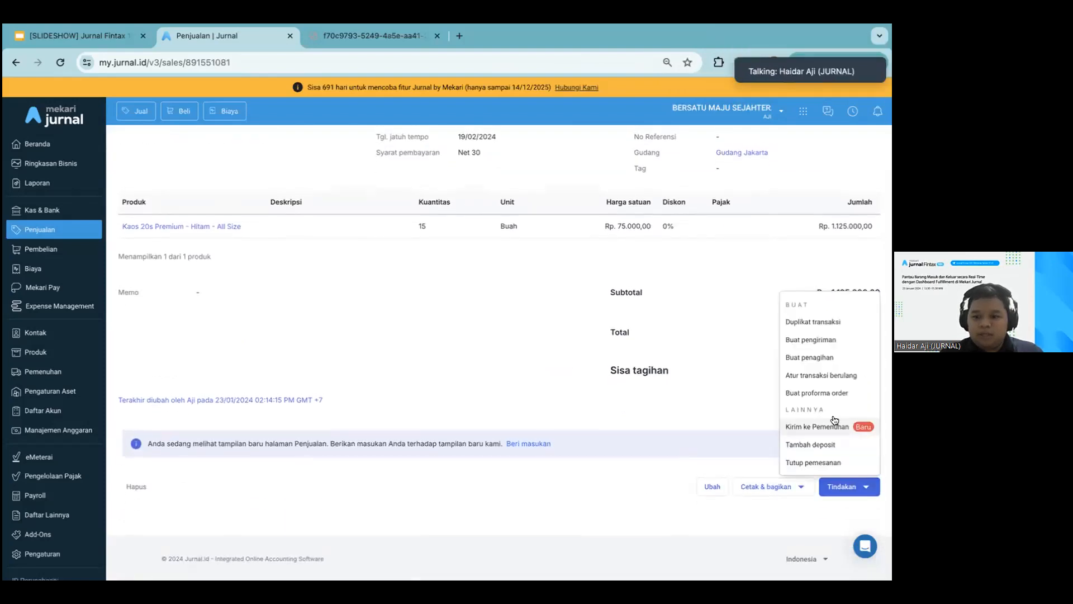
{"action": "left_click", "coordinate": [834, 427]}
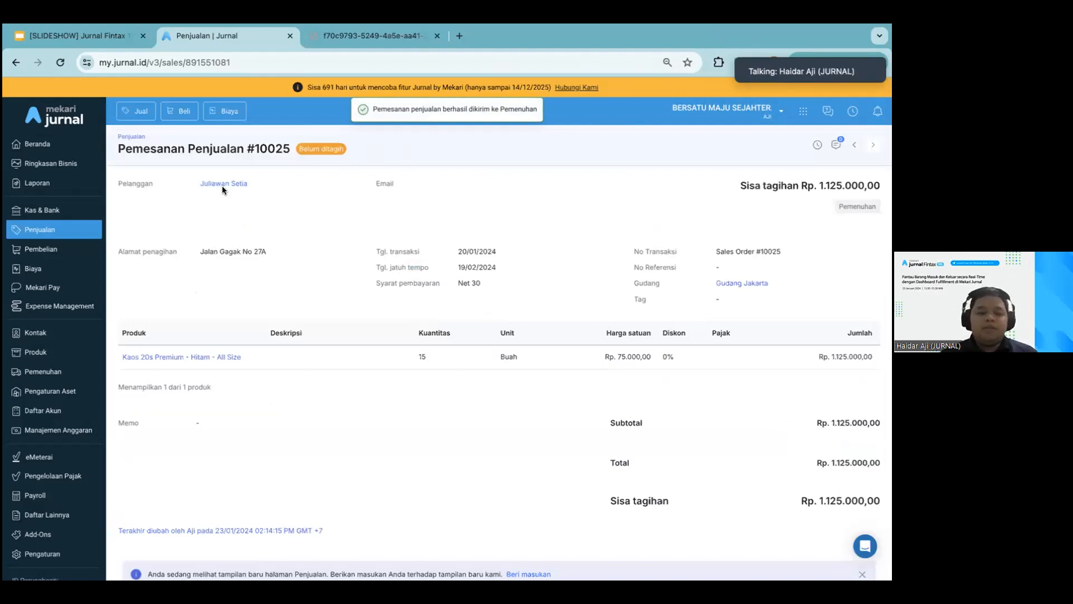
Open the new order dated 20 Jan 2024 from the Pesanan baru column of the sales fulfilment board
{"action": "left_click", "coordinate": [50, 376]}
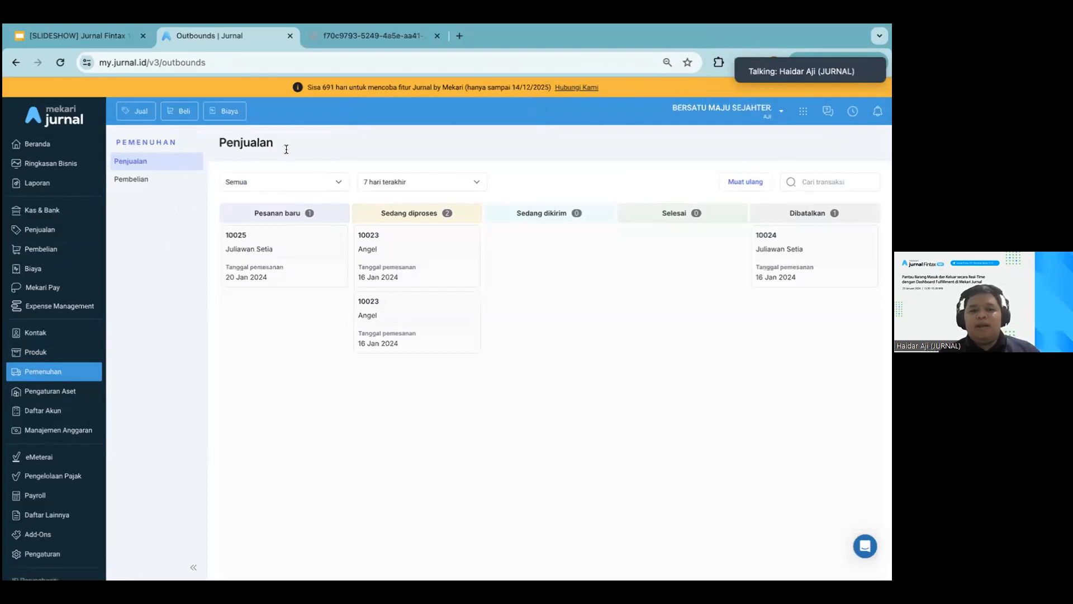
{"action": "left_click", "coordinate": [132, 179]}
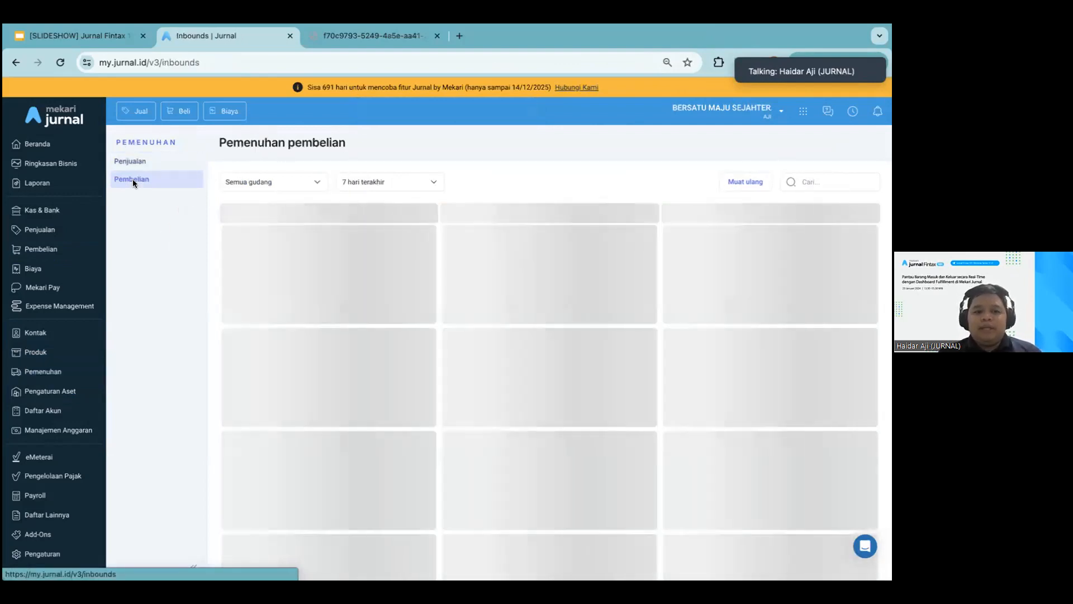
{"action": "left_click", "coordinate": [137, 163]}
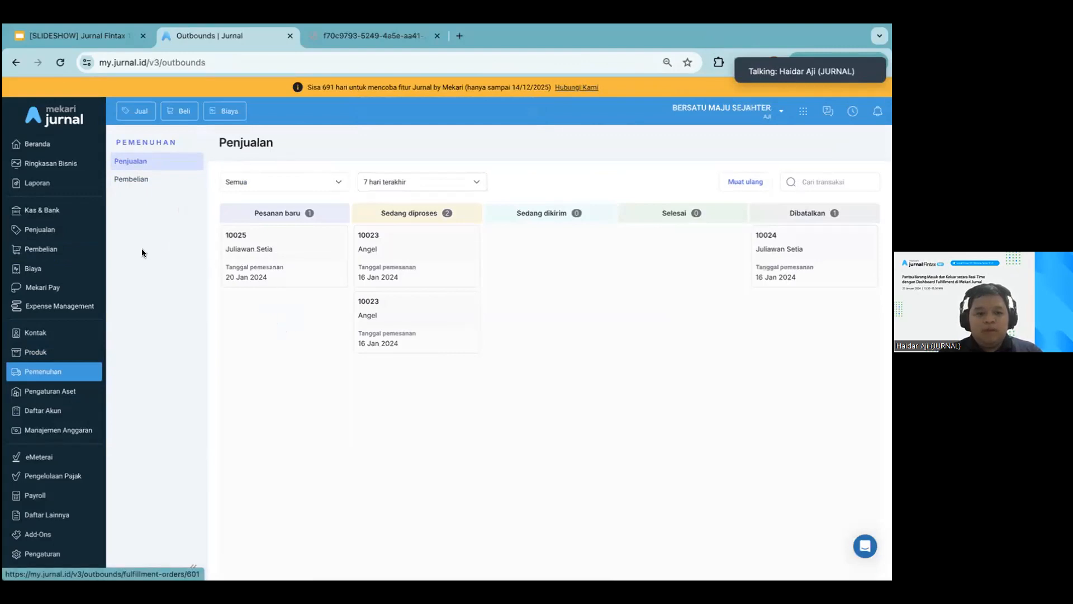
{"action": "left_click", "coordinate": [63, 229]}
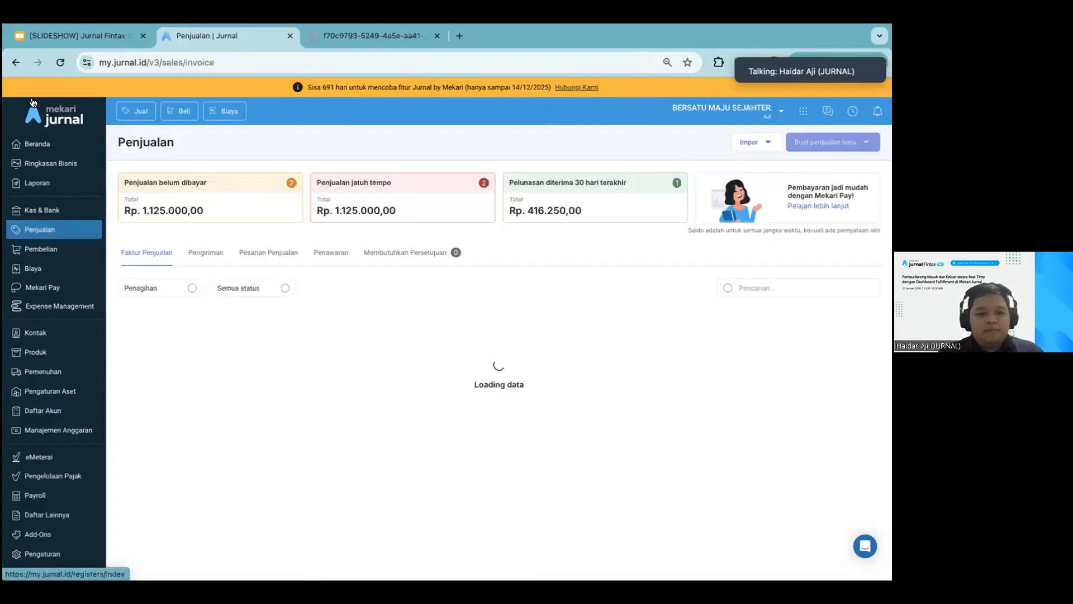
{"action": "left_click", "coordinate": [16, 63]}
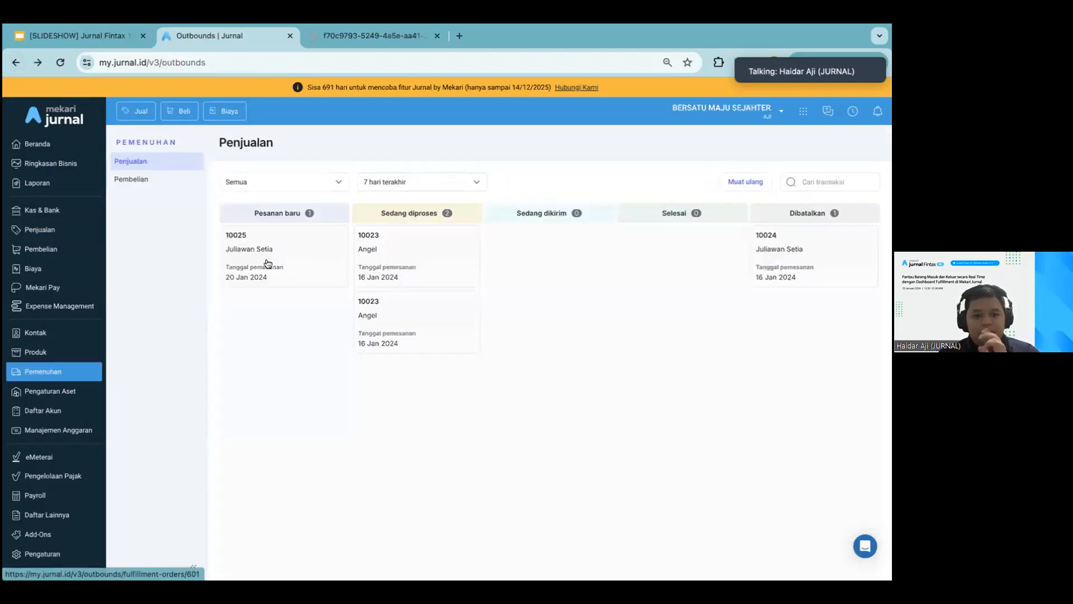
{"action": "left_click", "coordinate": [267, 264]}
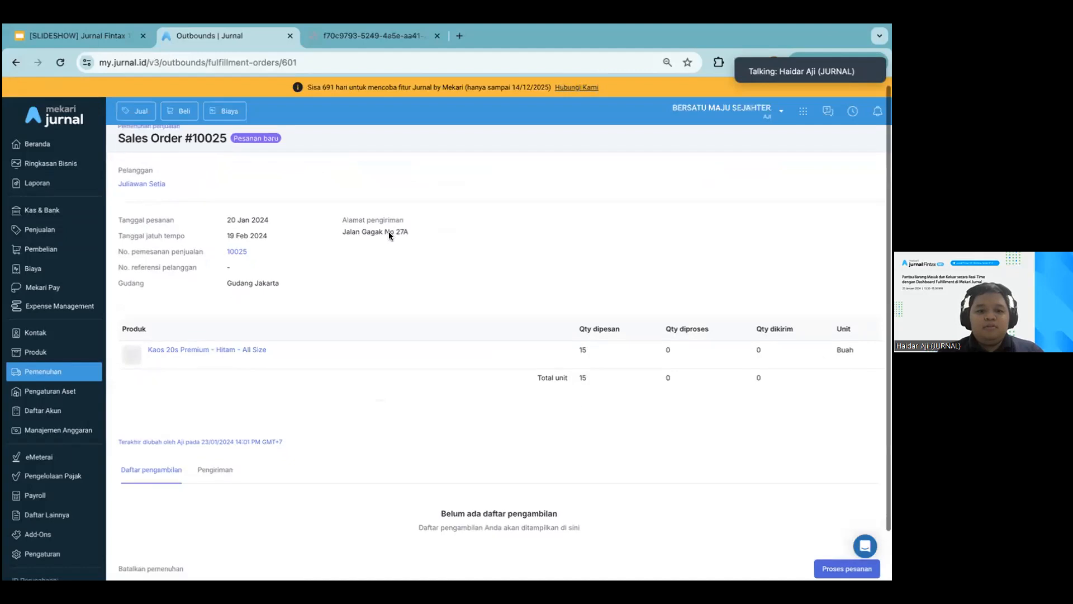
Process the opened fulfilment order for 15 Buah of Kaos 20s Premium - Hitam - All Size from Gudang Jakarta and save it
{"action": "scroll", "coordinate": [389, 234], "scroll_direction": "down", "scroll_amount": 1}
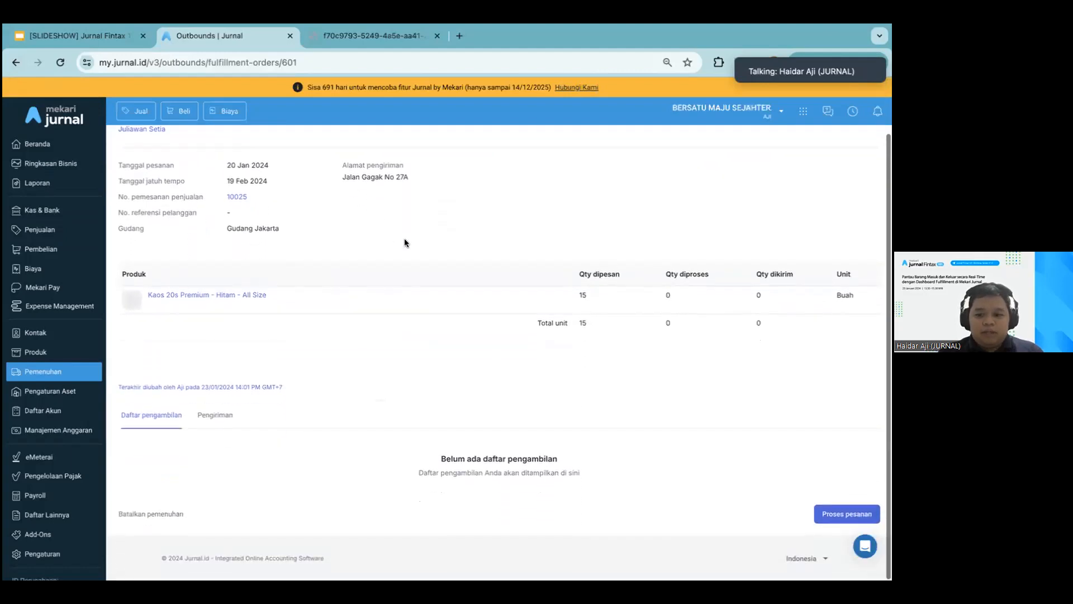
{"action": "left_click", "coordinate": [846, 528]}
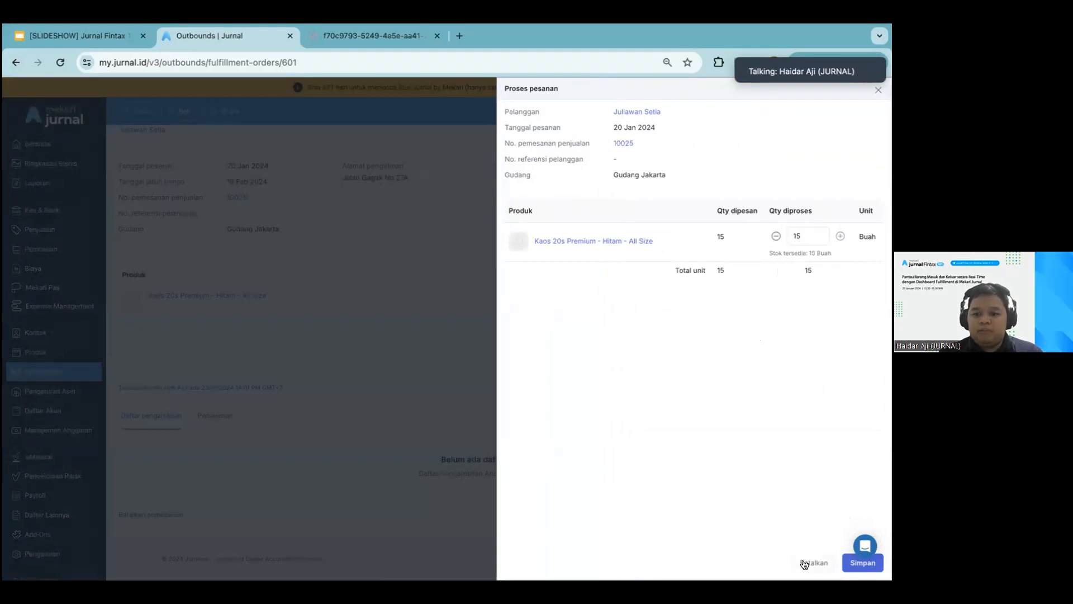
{"action": "left_click", "coordinate": [864, 562]}
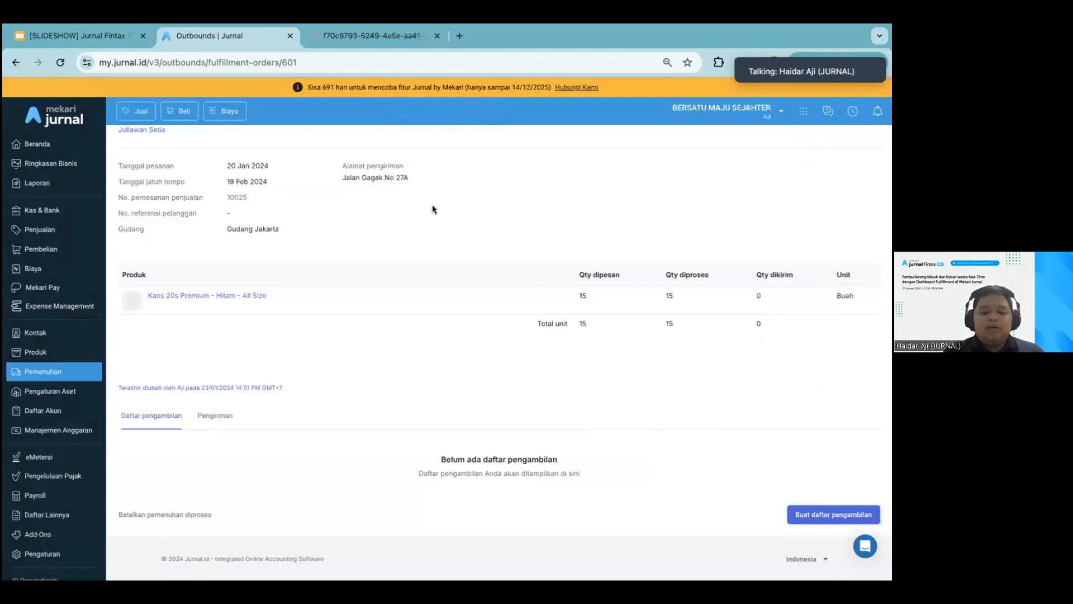
{"action": "scroll", "coordinate": [317, 262], "scroll_direction": "up", "scroll_amount": 1}
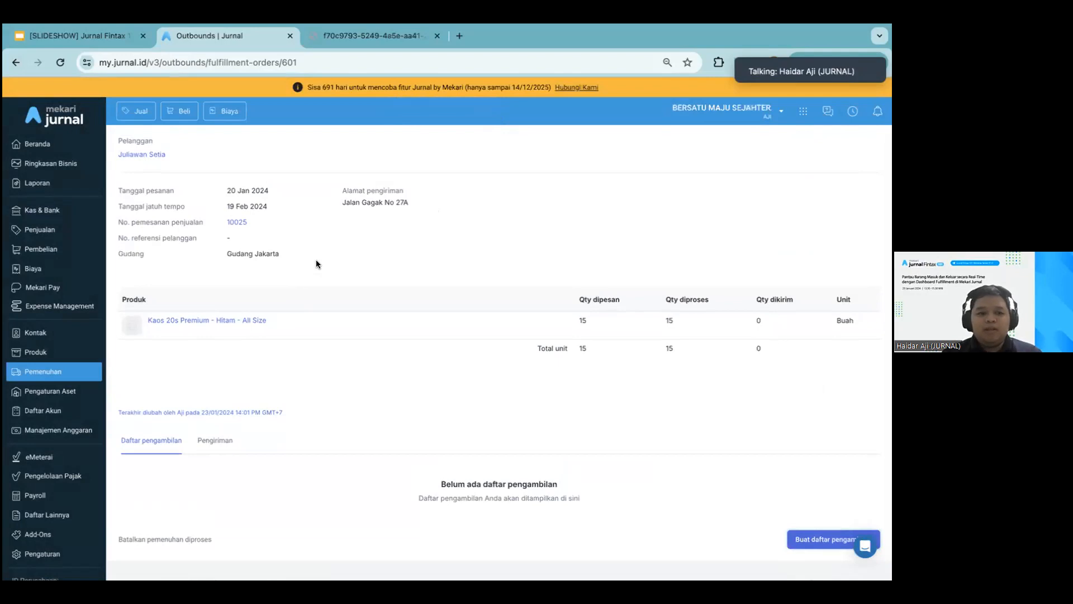
Start a new sales order (Pemesanan Penjualan) for the first listed customer with the transaction date 20/01/2024
{"action": "left_click", "coordinate": [50, 230]}
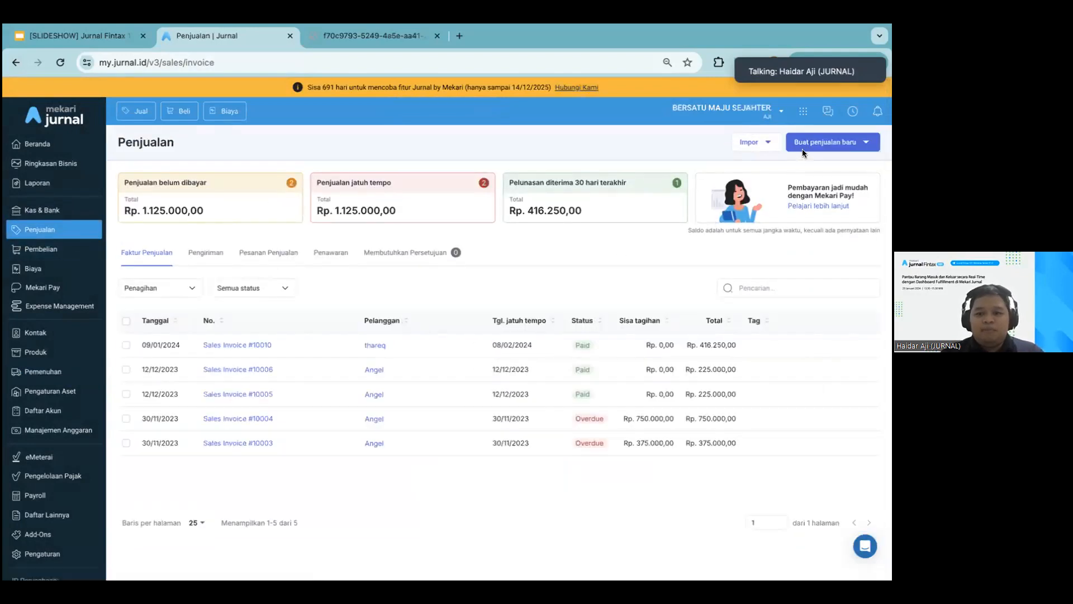
{"action": "left_click", "coordinate": [811, 144]}
{"action": "left_click", "coordinate": [819, 204]}
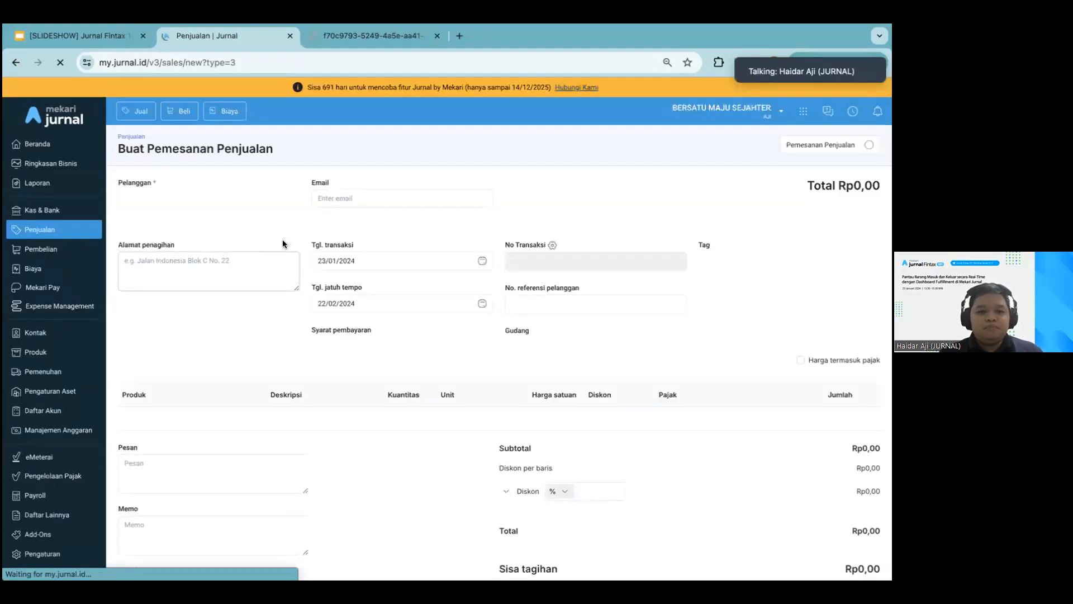
{"action": "left_click", "coordinate": [242, 196]}
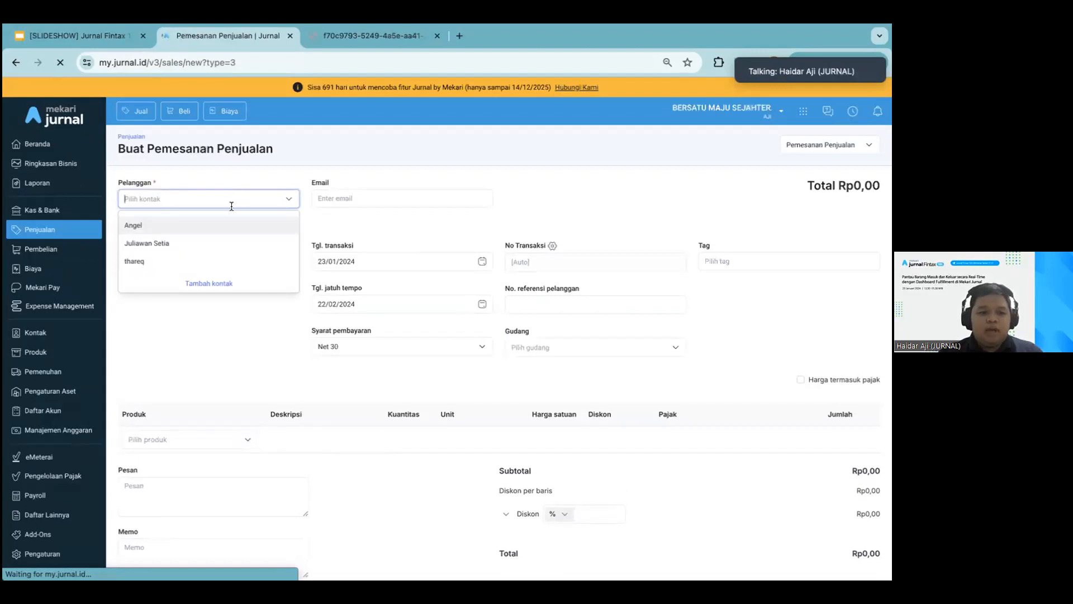
{"action": "left_click", "coordinate": [224, 226]}
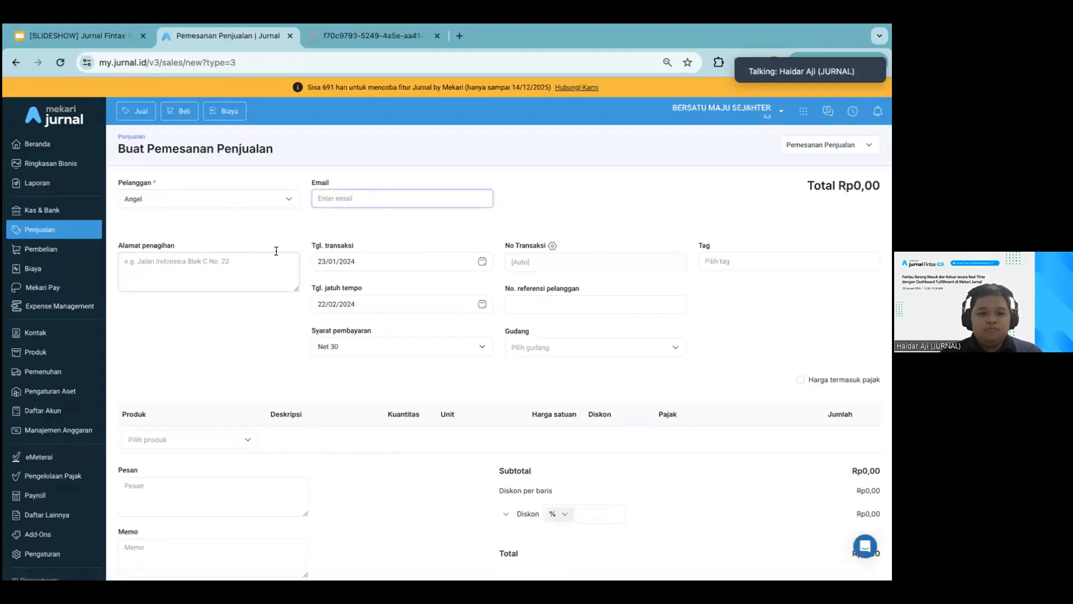
{"action": "left_click", "coordinate": [361, 259]}
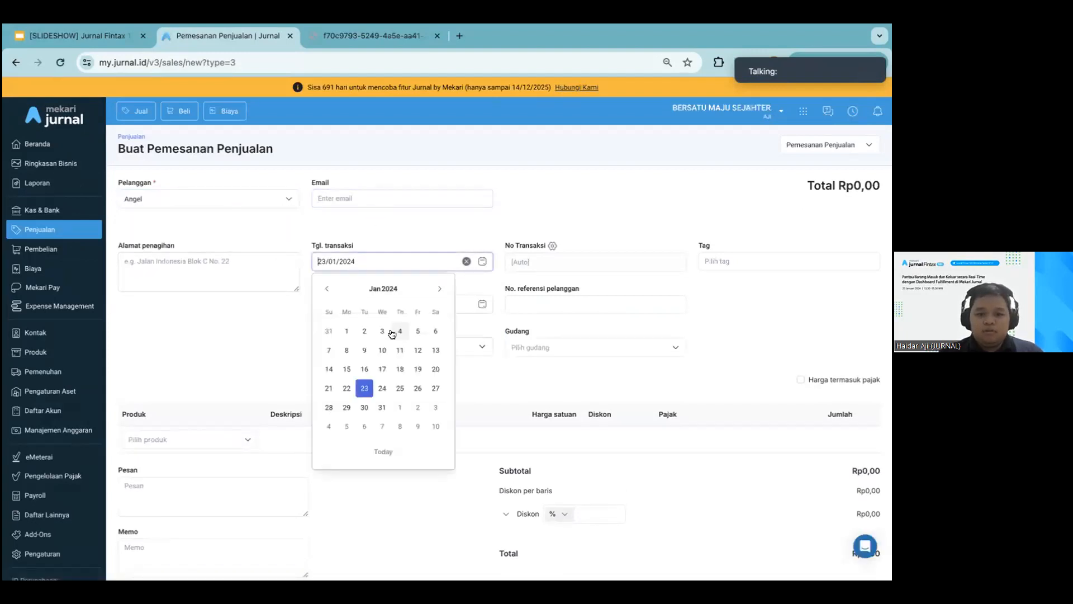
{"action": "left_click", "coordinate": [431, 365]}
Add KAOS-H-001 | Kaos 20s Premium - Hitam - All Size, set the warehouse to Gudang Jakarta, and check the quantity's stock availability
{"action": "scroll", "coordinate": [135, 378], "scroll_direction": "down", "scroll_amount": 1}
{"action": "left_click", "coordinate": [137, 385]}
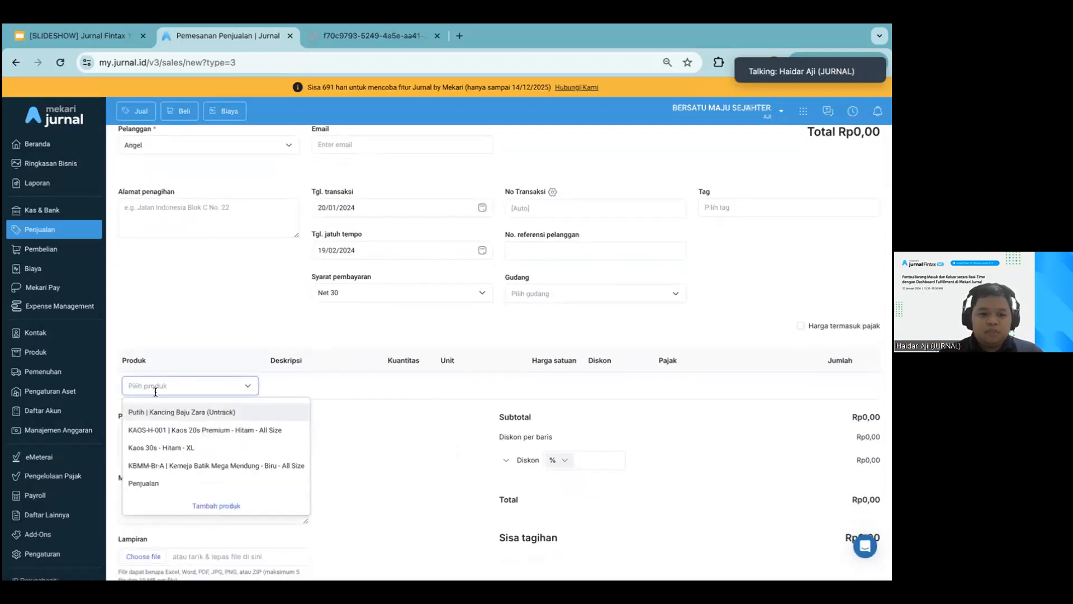
{"action": "left_click", "coordinate": [177, 428]}
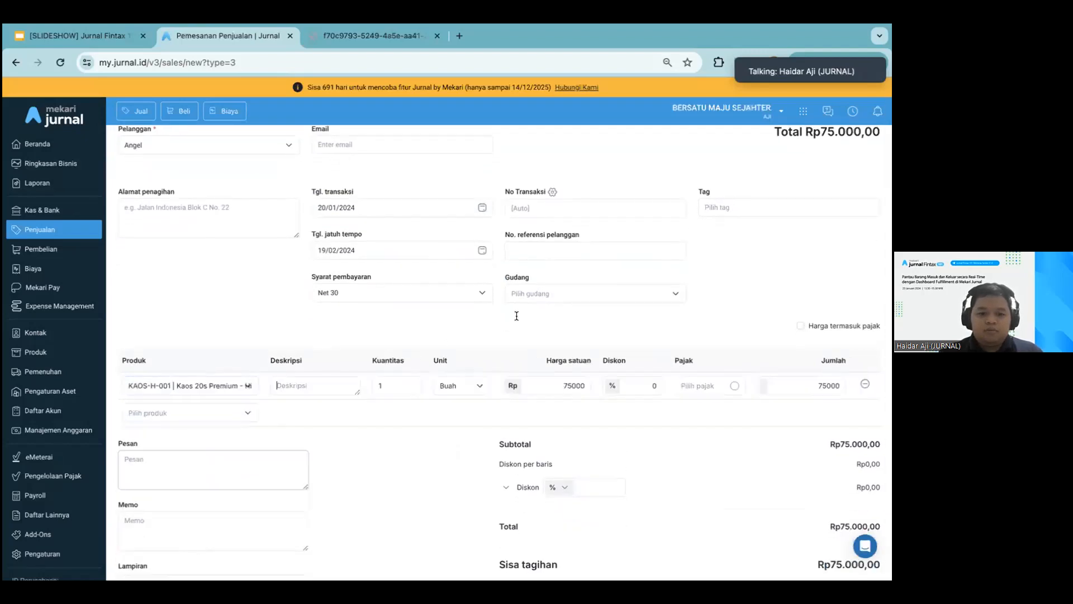
{"action": "left_click", "coordinate": [549, 291]}
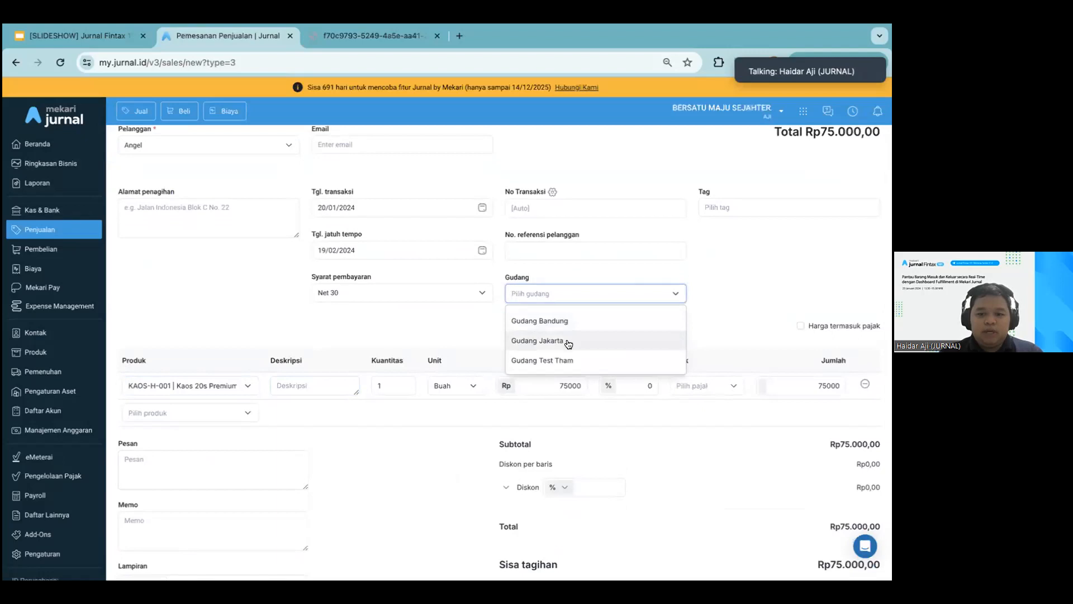
{"action": "left_click", "coordinate": [569, 343]}
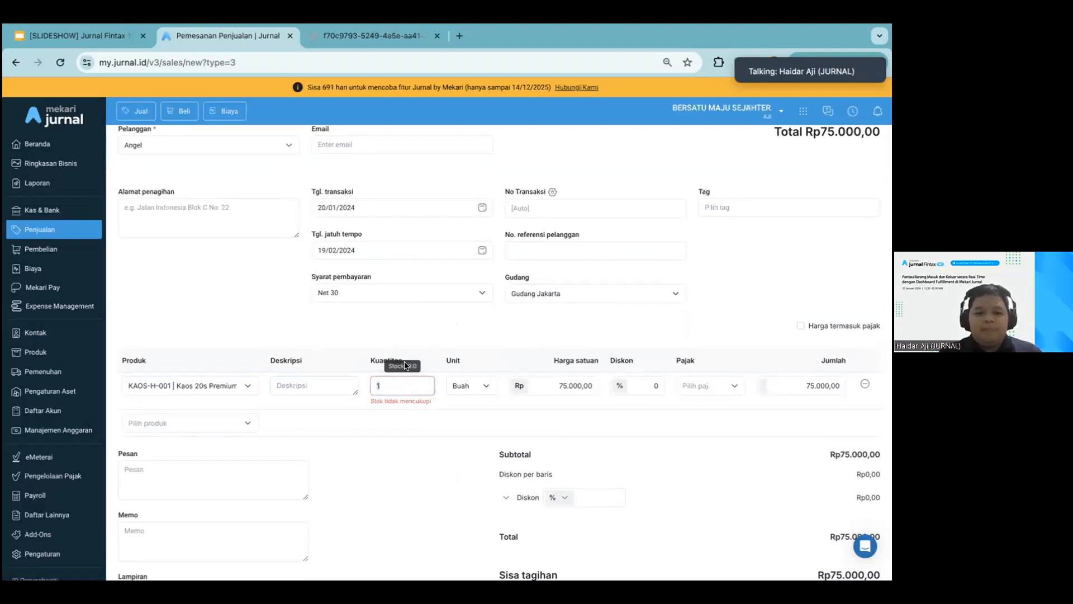
Examine the stock and available quantity per warehouse for Kaos 20s Premium - Hitam - All Size in its product details
{"action": "left_click", "coordinate": [53, 352]}
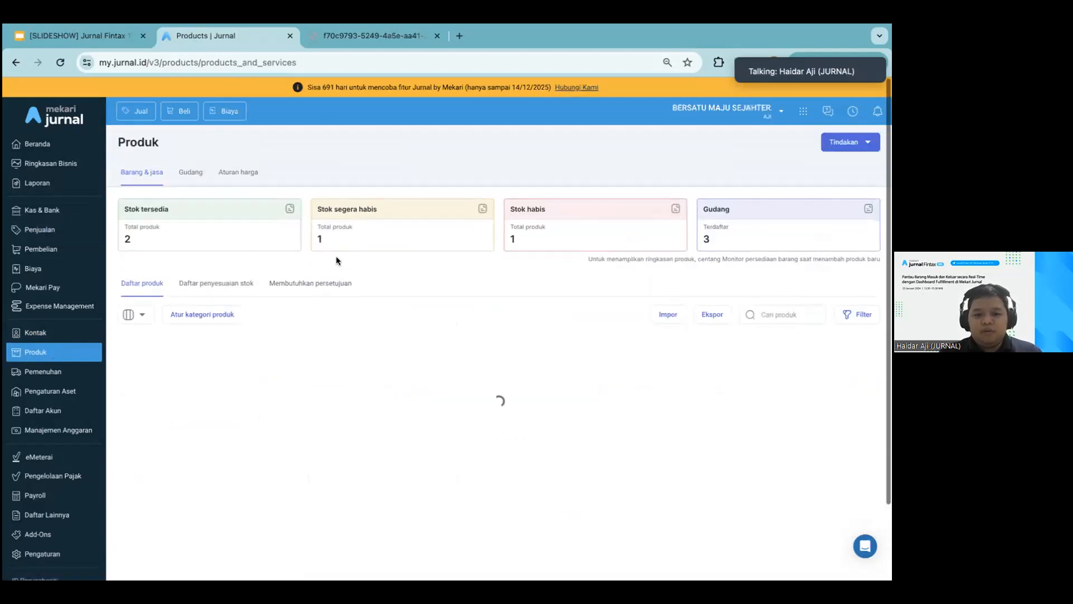
{"action": "scroll", "coordinate": [337, 261], "scroll_direction": "down", "scroll_amount": 1}
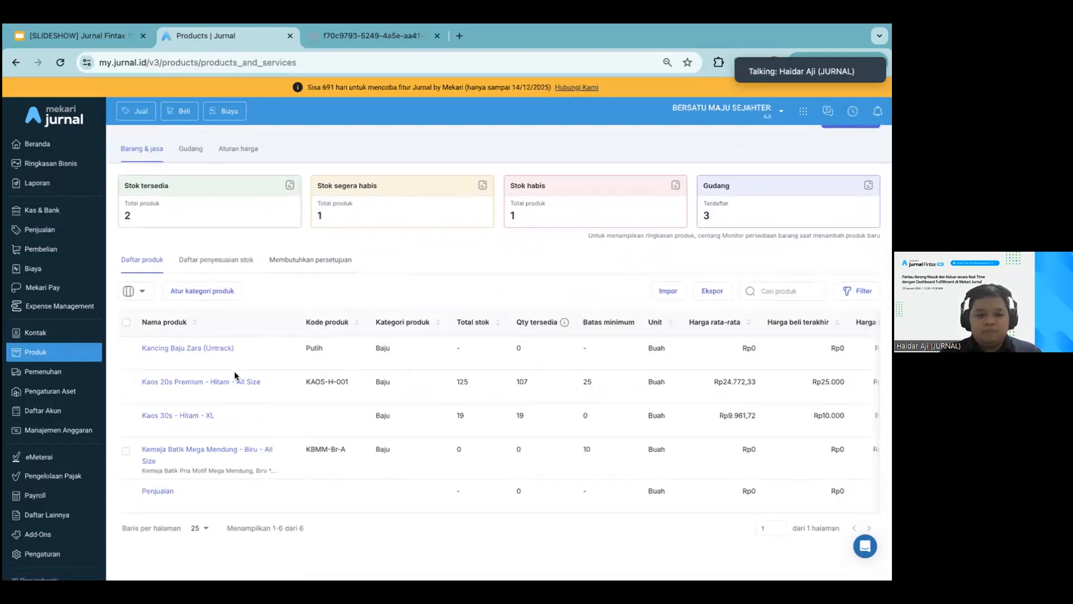
{"action": "left_click", "coordinate": [235, 380]}
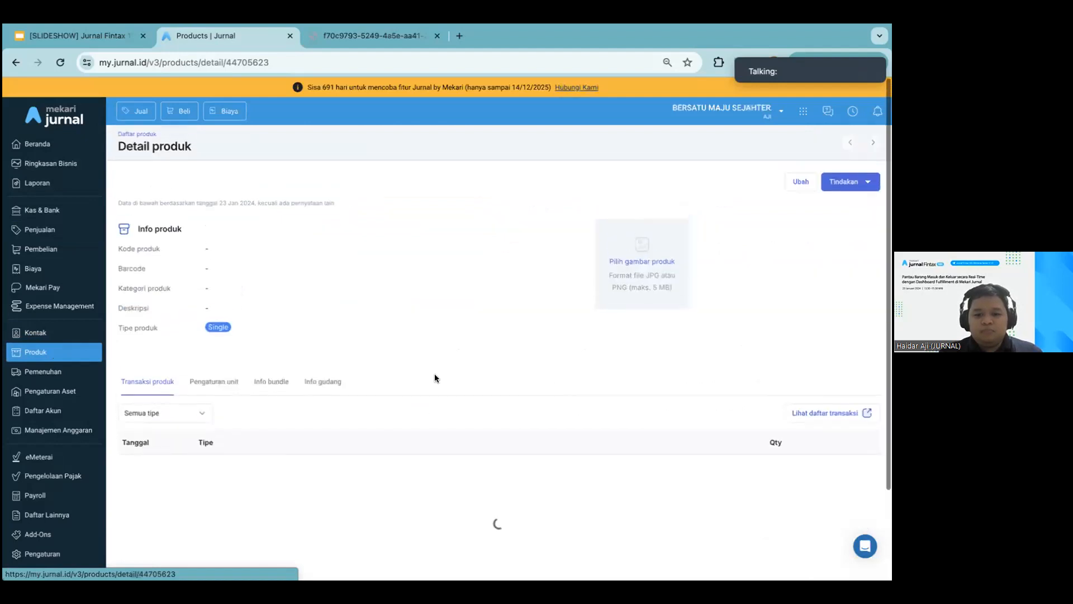
{"action": "left_click", "coordinate": [279, 538]}
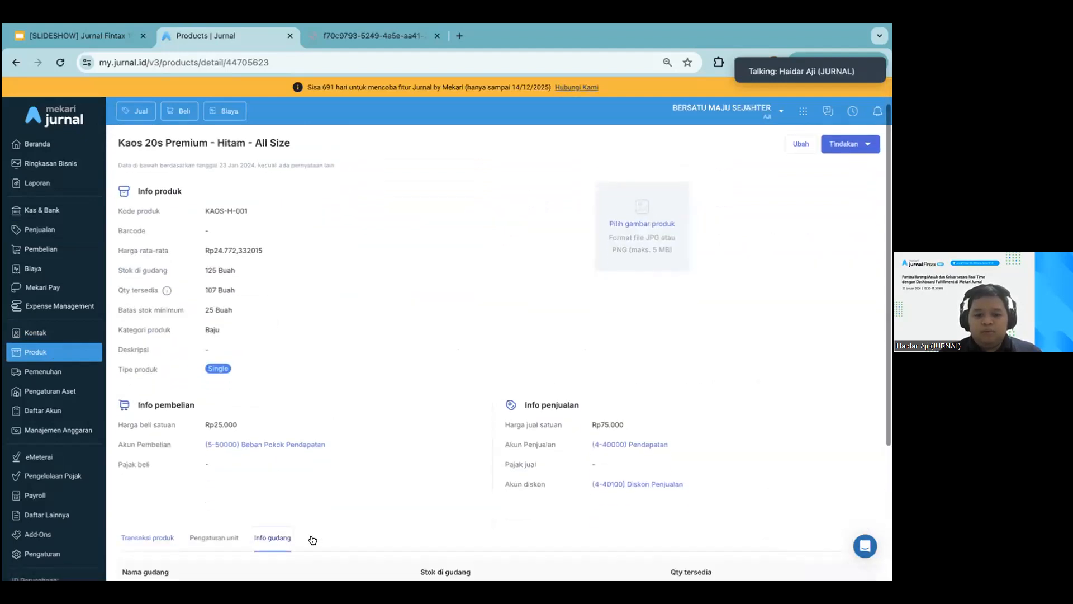
{"action": "scroll", "coordinate": [506, 477], "scroll_direction": "down", "scroll_amount": 4}
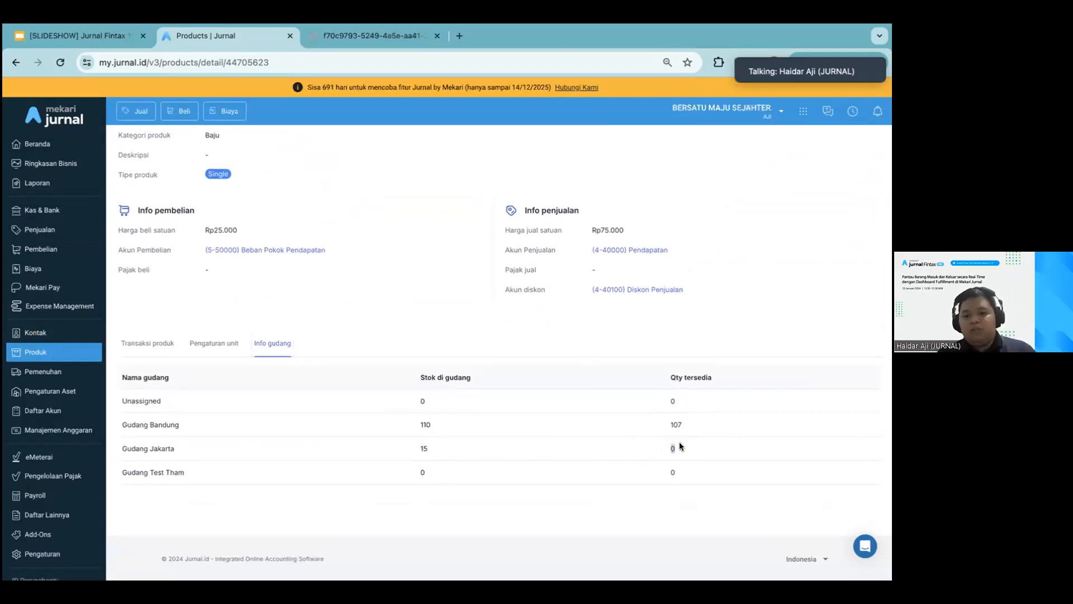
Cancel the processed fulfilment of the 20 Jan 2024 sales order and check Kaos 20s Premium's available quantity in the product list
{"action": "left_click", "coordinate": [46, 371]}
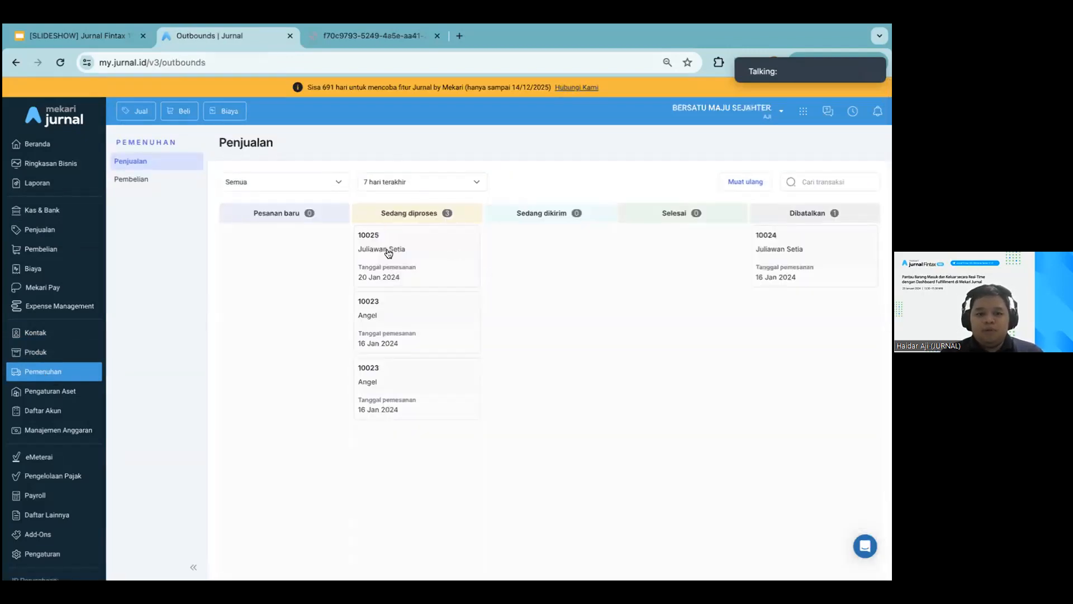
{"action": "left_click", "coordinate": [405, 253]}
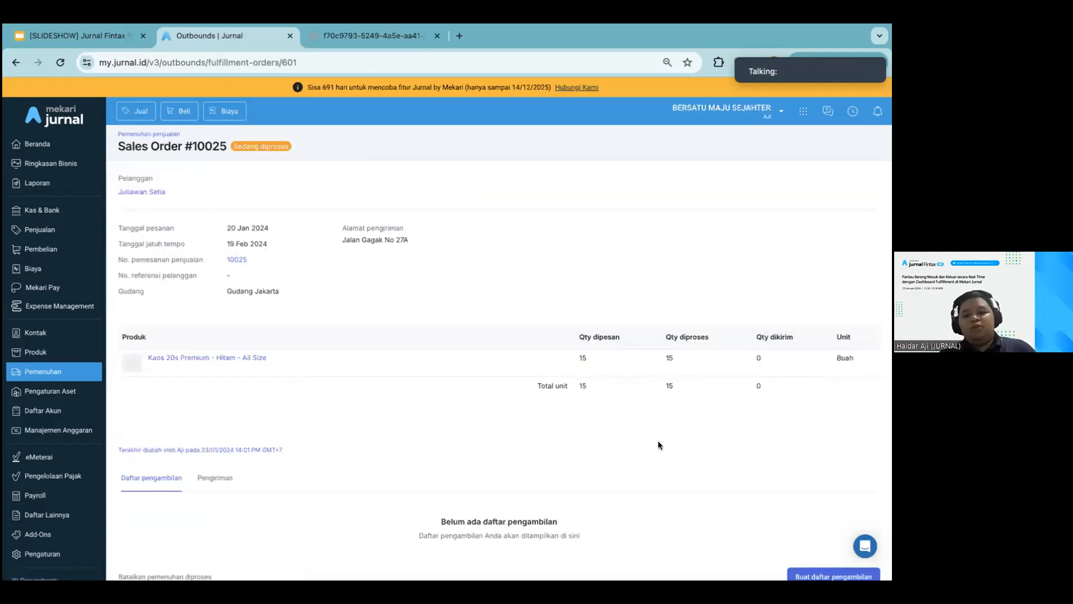
{"action": "scroll", "coordinate": [659, 442], "scroll_direction": "down", "scroll_amount": 2}
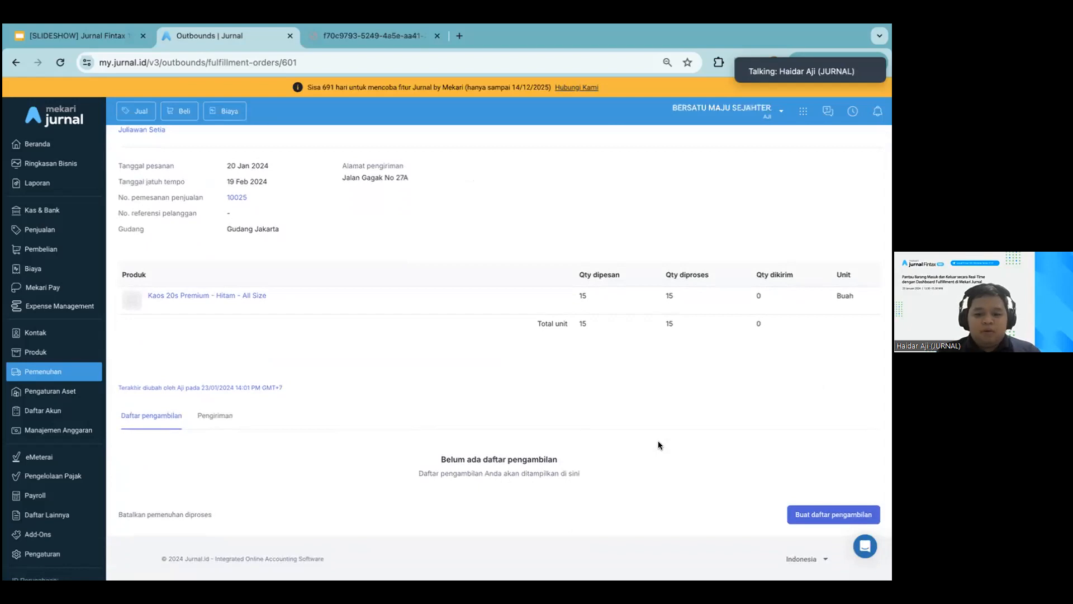
{"action": "scroll", "coordinate": [646, 427], "scroll_direction": "up", "scroll_amount": 2}
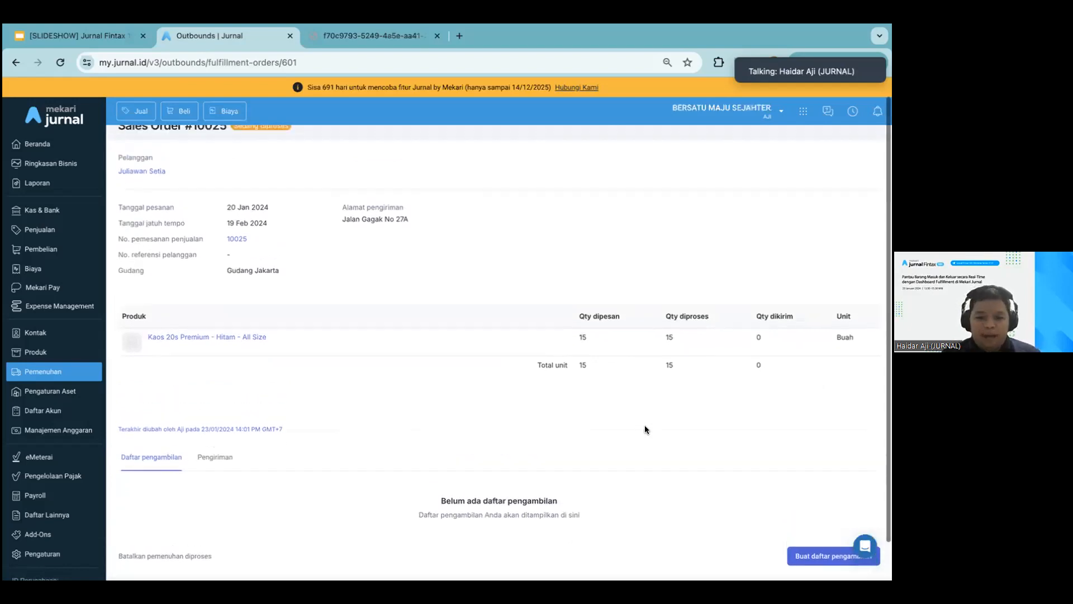
{"action": "scroll", "coordinate": [630, 442], "scroll_direction": "down", "scroll_amount": 1}
{"action": "scroll", "coordinate": [629, 445], "scroll_direction": "down", "scroll_amount": 1}
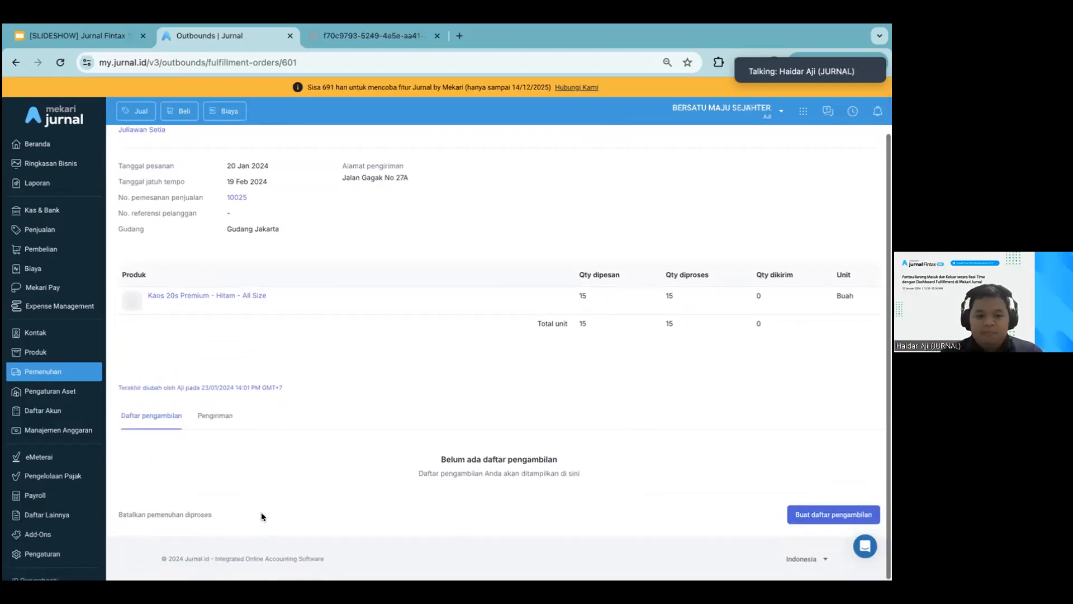
{"action": "left_click", "coordinate": [195, 514]}
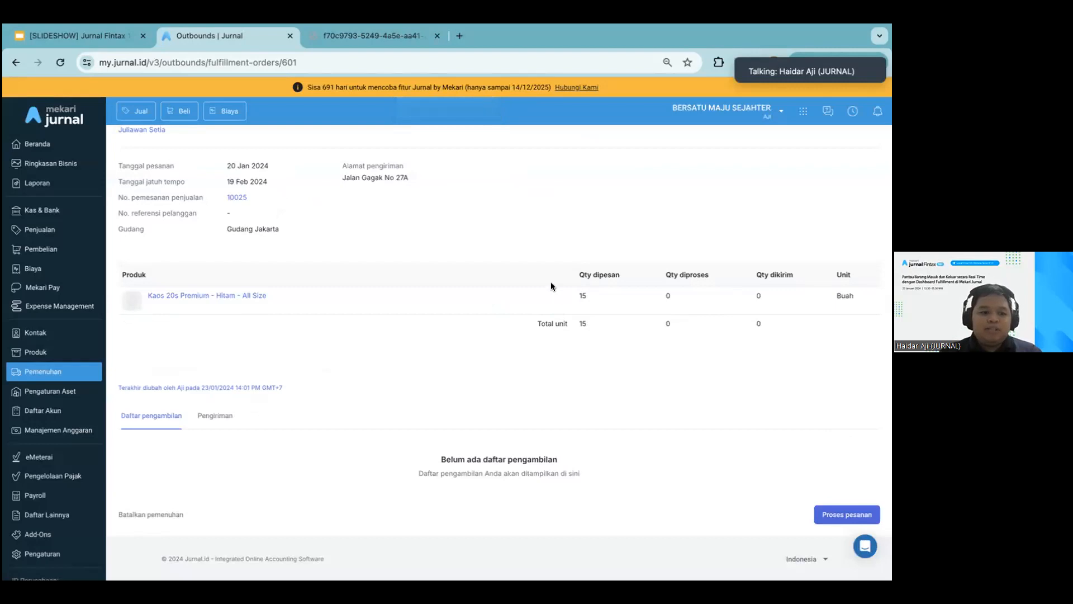
{"action": "left_click", "coordinate": [35, 351]}
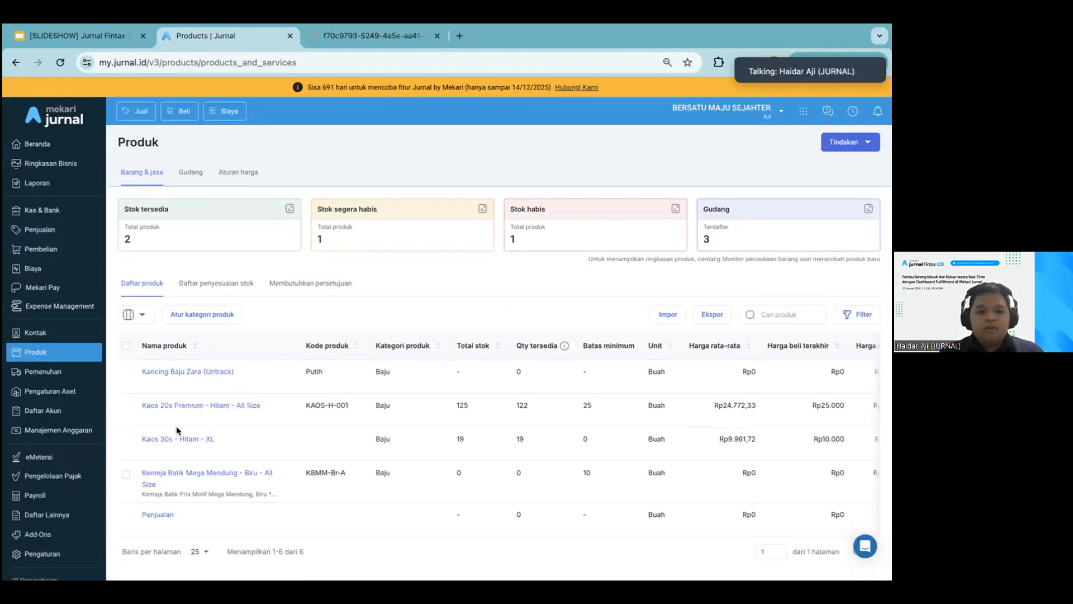
Create a new sales order for the first listed customer with Gudang Jakarta as the warehouse
{"action": "left_click", "coordinate": [56, 230]}
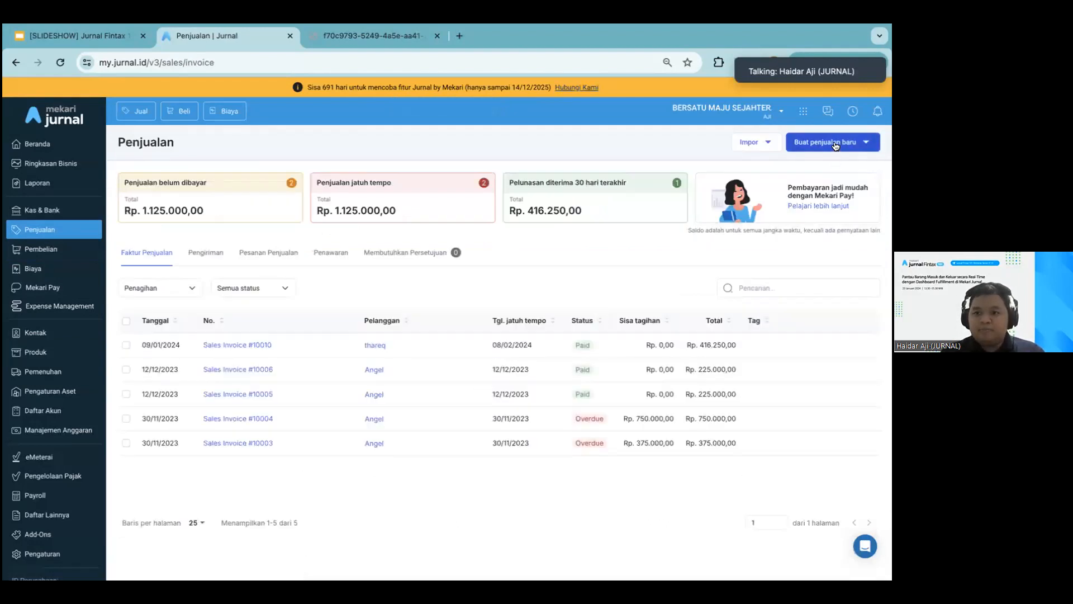
{"action": "left_click", "coordinate": [833, 144]}
{"action": "left_click", "coordinate": [827, 205]}
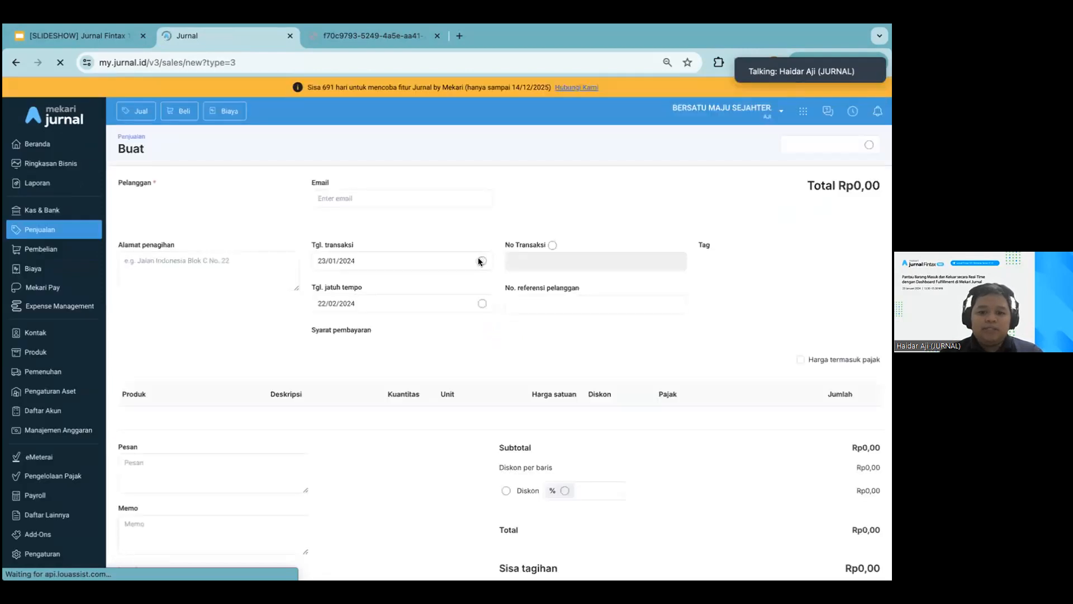
{"action": "left_click", "coordinate": [272, 197]}
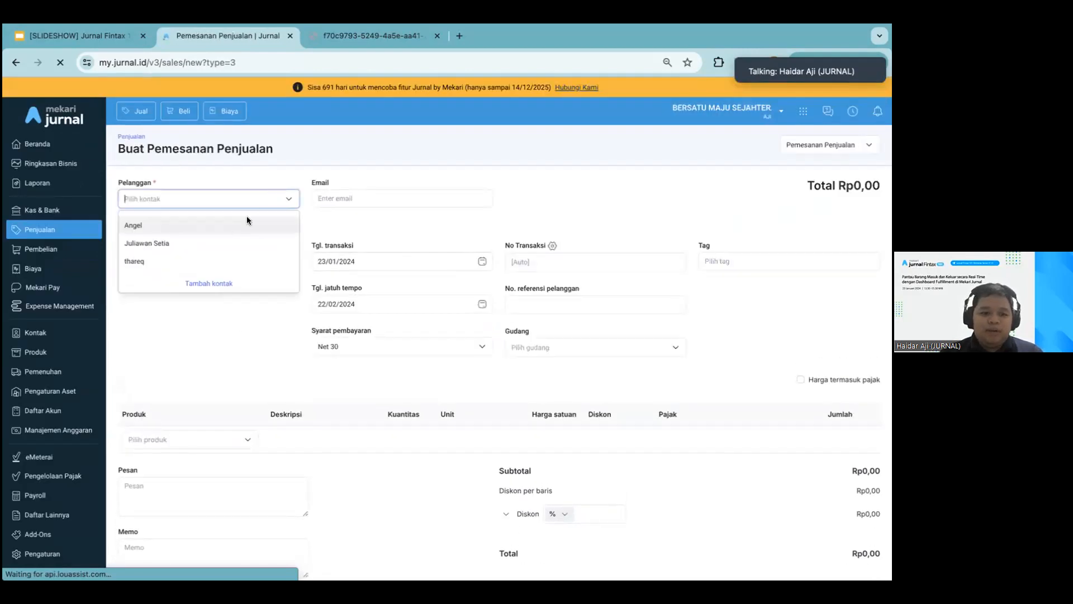
{"action": "left_click", "coordinate": [230, 228]}
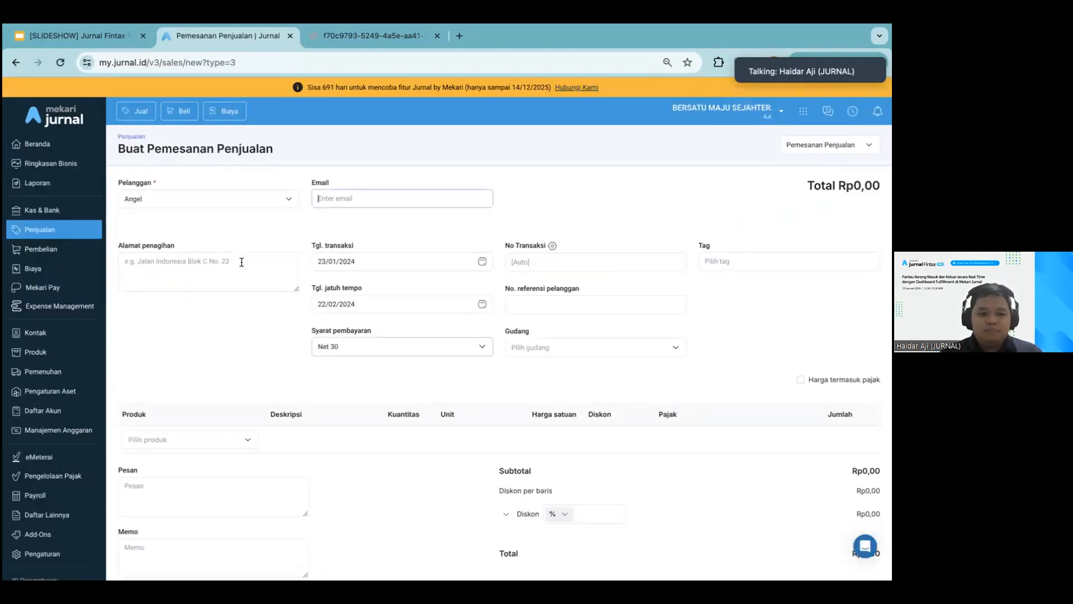
{"action": "left_click", "coordinate": [542, 347]}
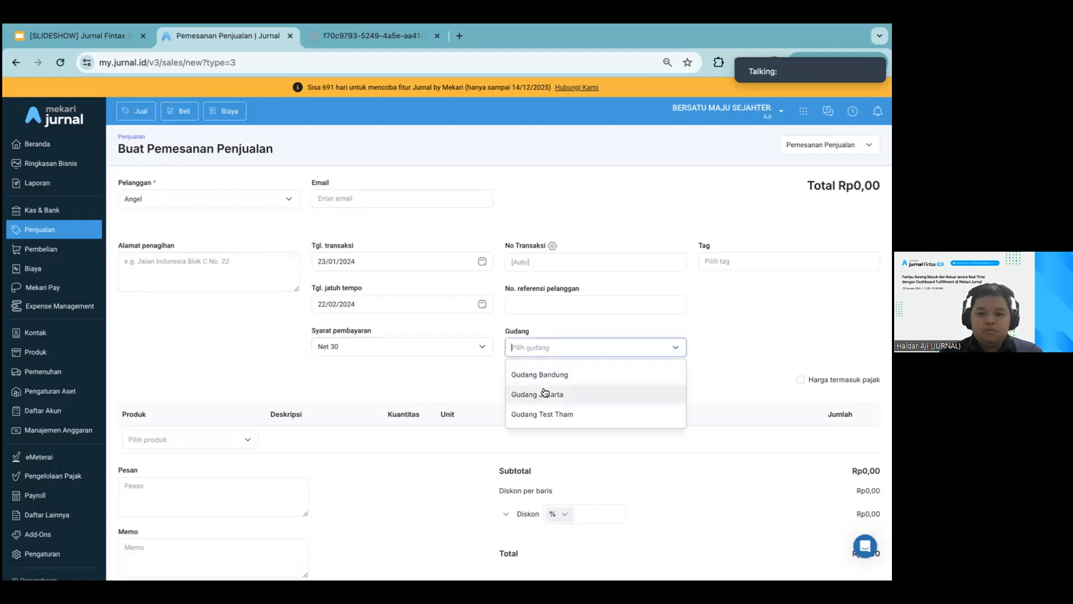
{"action": "left_click", "coordinate": [522, 394]}
Add KAOS-H-001 | Kaos 20s Premium - Hitam - All Size to the sales order and check the available stock on its quantity
{"action": "left_click", "coordinate": [223, 436]}
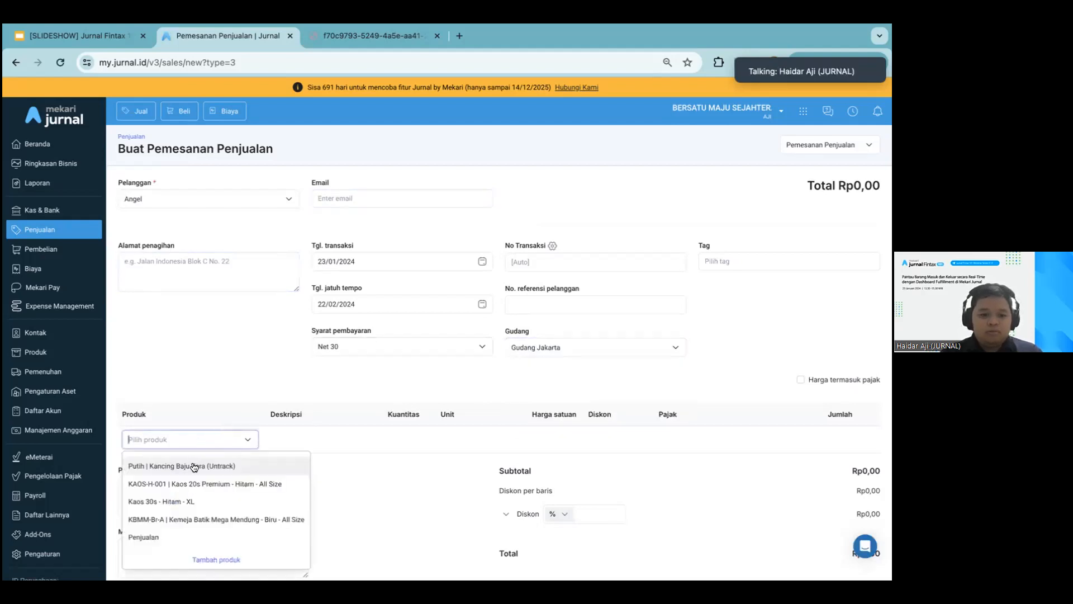
{"action": "left_click", "coordinate": [194, 485]}
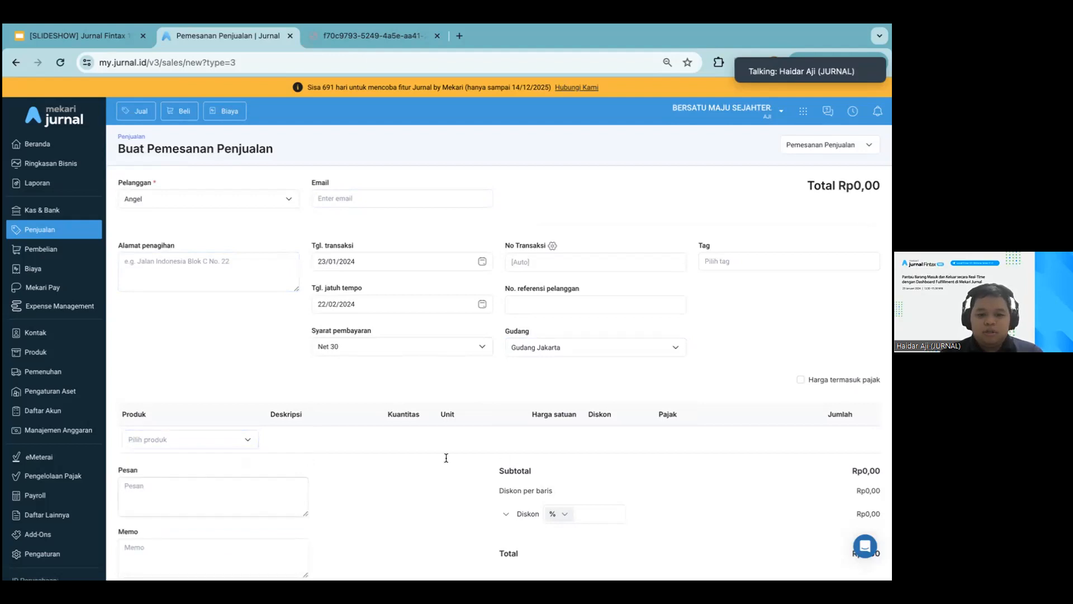
{"action": "left_click", "coordinate": [393, 440]}
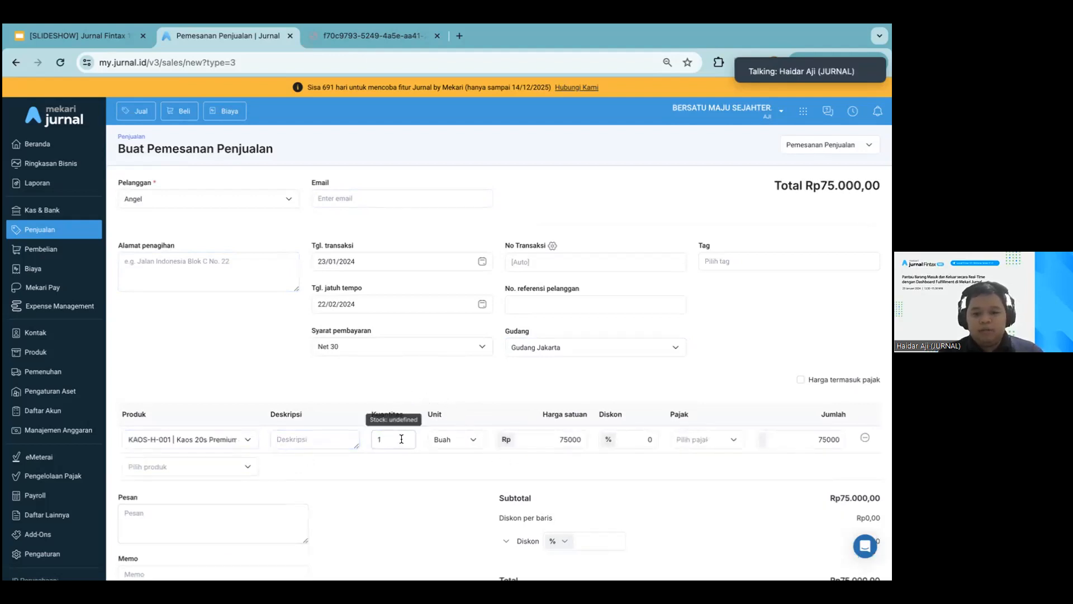
{"action": "double_click", "coordinate": [402, 439]}
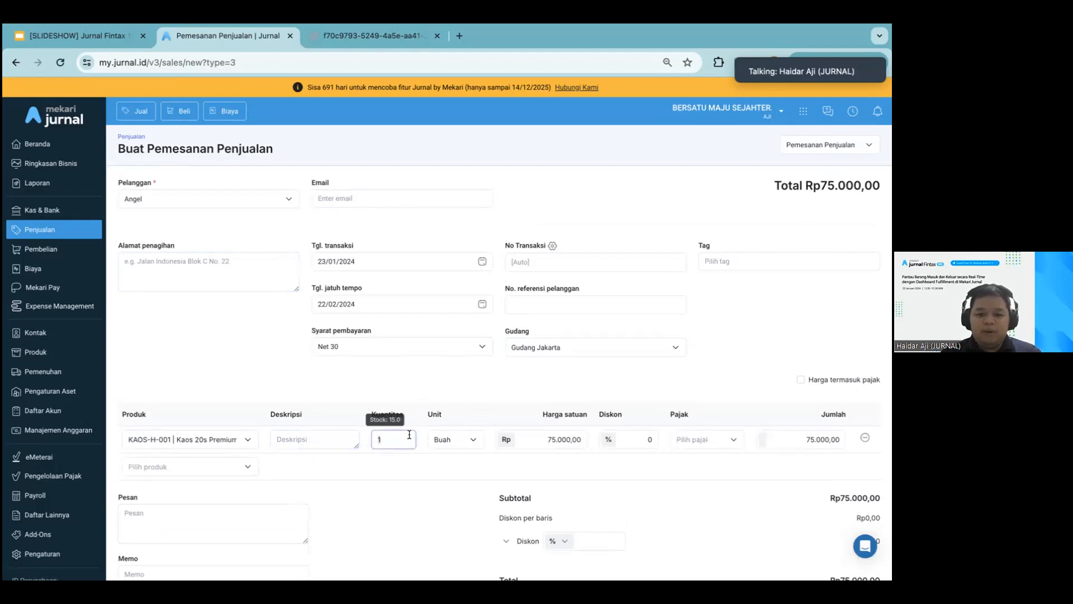
{"action": "scroll", "coordinate": [454, 368], "scroll_direction": "down", "scroll_amount": 1}
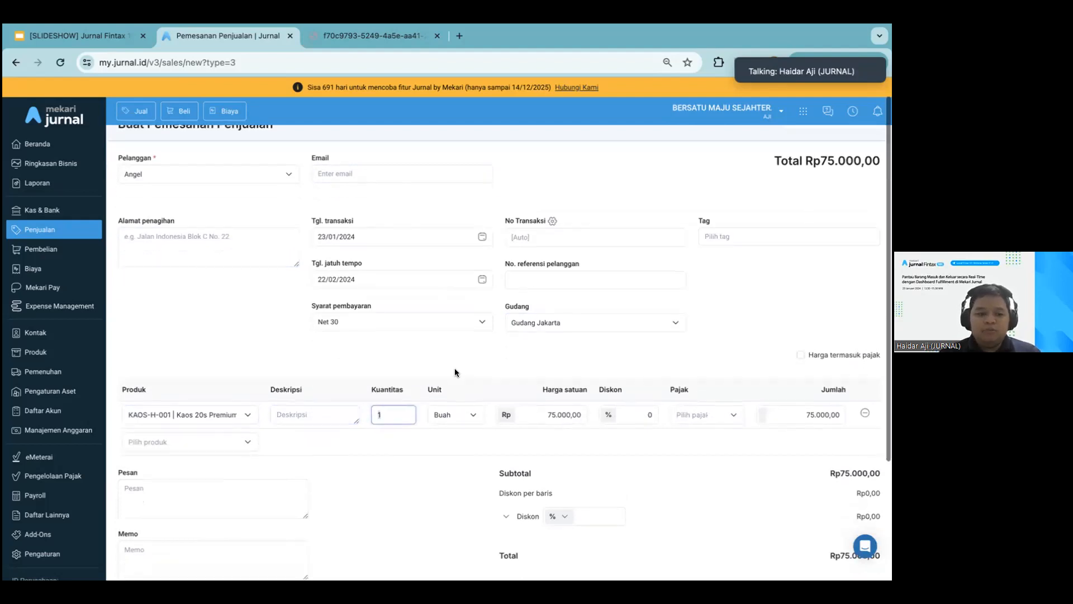
Process all 15 units of Kaos 20s Premium - Hitam - All Size in the new 20 Jan 2024 fulfilment order
{"action": "left_click", "coordinate": [52, 372]}
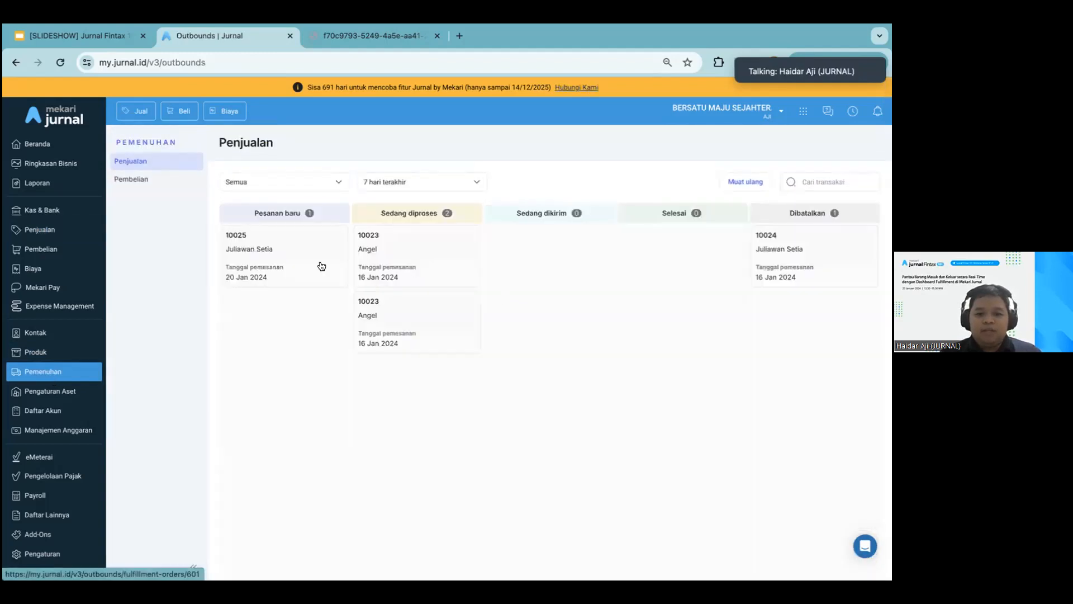
{"action": "left_click", "coordinate": [322, 266]}
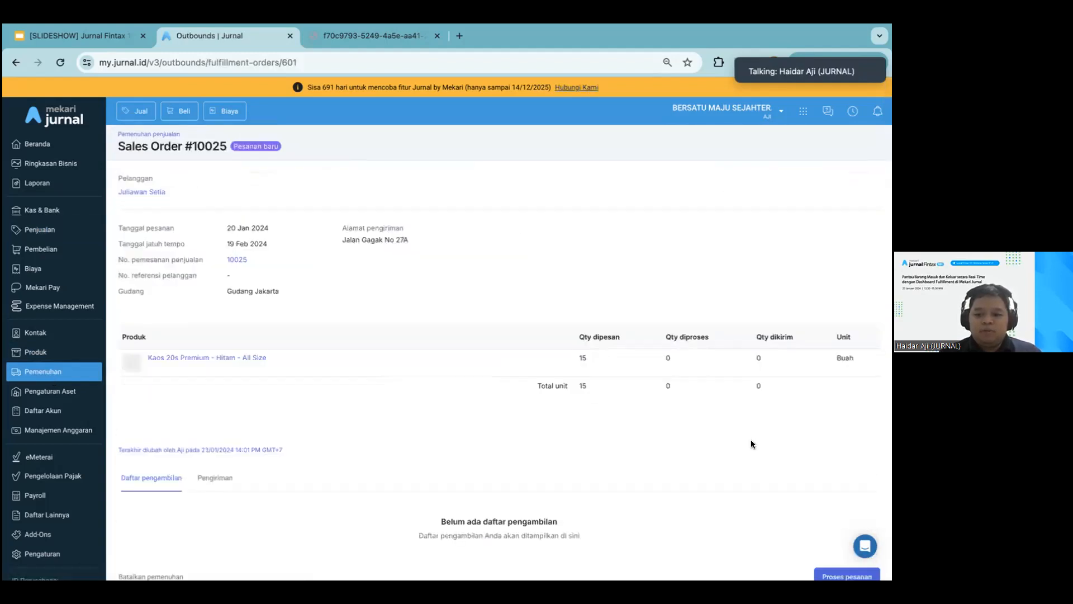
{"action": "scroll", "coordinate": [750, 439], "scroll_direction": "down", "scroll_amount": 1}
{"action": "left_click", "coordinate": [837, 512]}
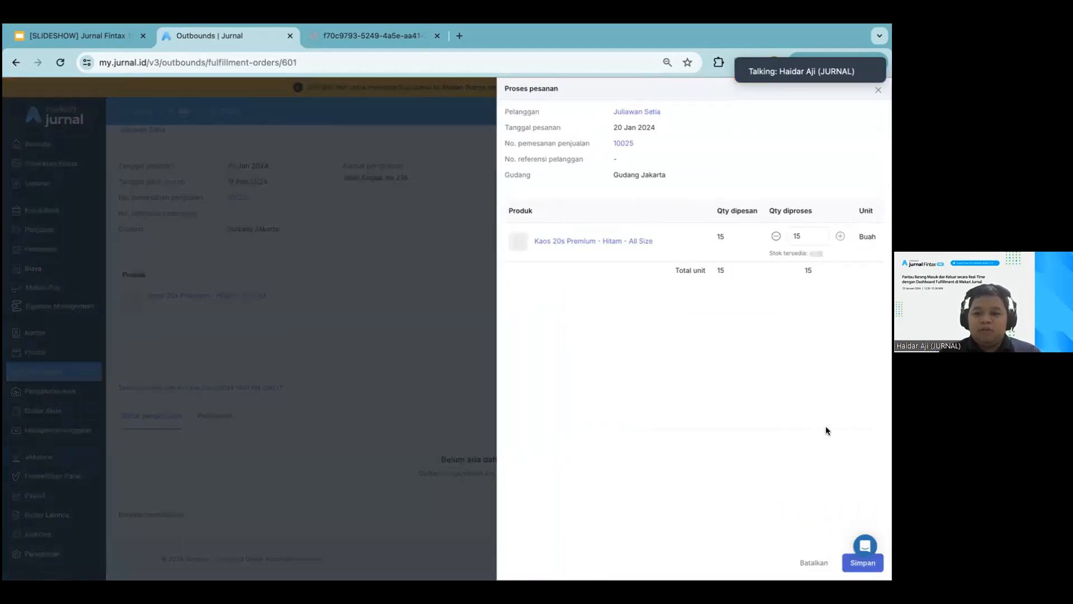
{"action": "left_click", "coordinate": [844, 568]}
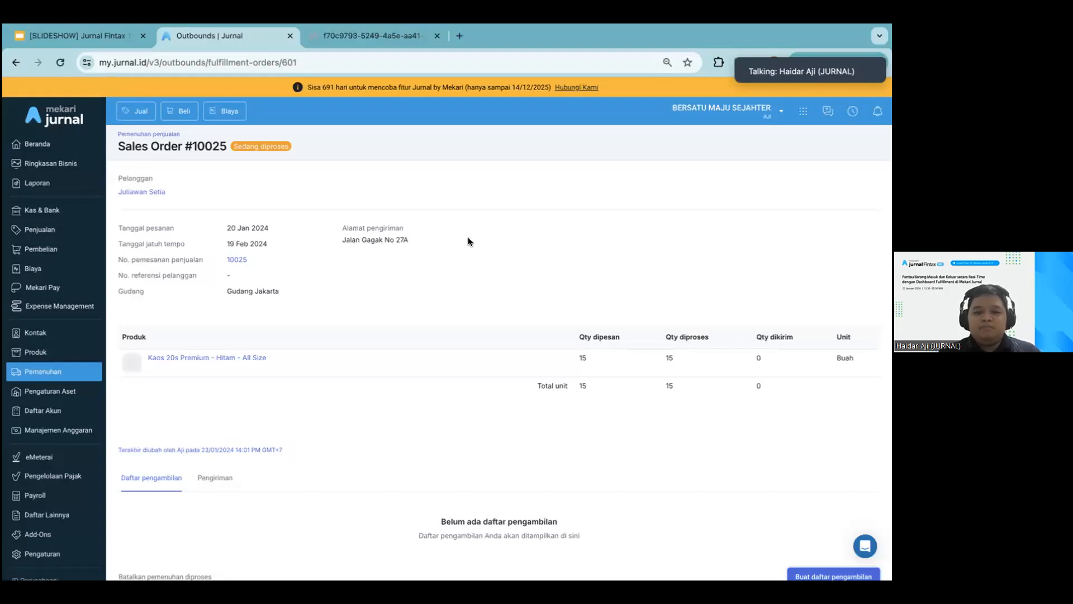
Cancel the processed fulfilment of the 20 Jan 2024 sales order
{"action": "scroll", "coordinate": [468, 241], "scroll_direction": "down", "scroll_amount": 5}
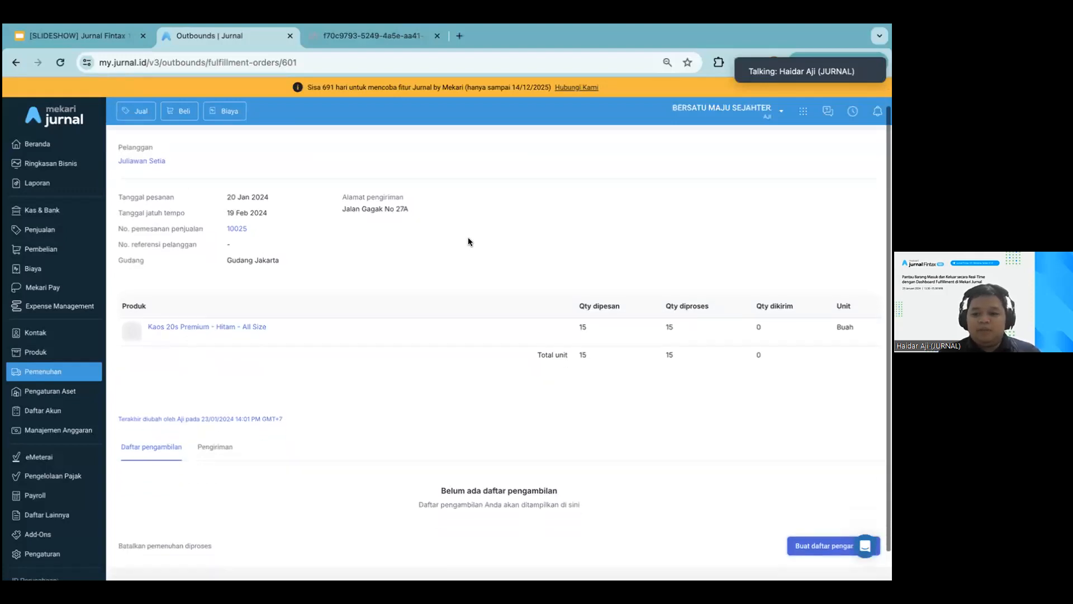
{"action": "scroll", "coordinate": [461, 242], "scroll_direction": "up", "scroll_amount": 5}
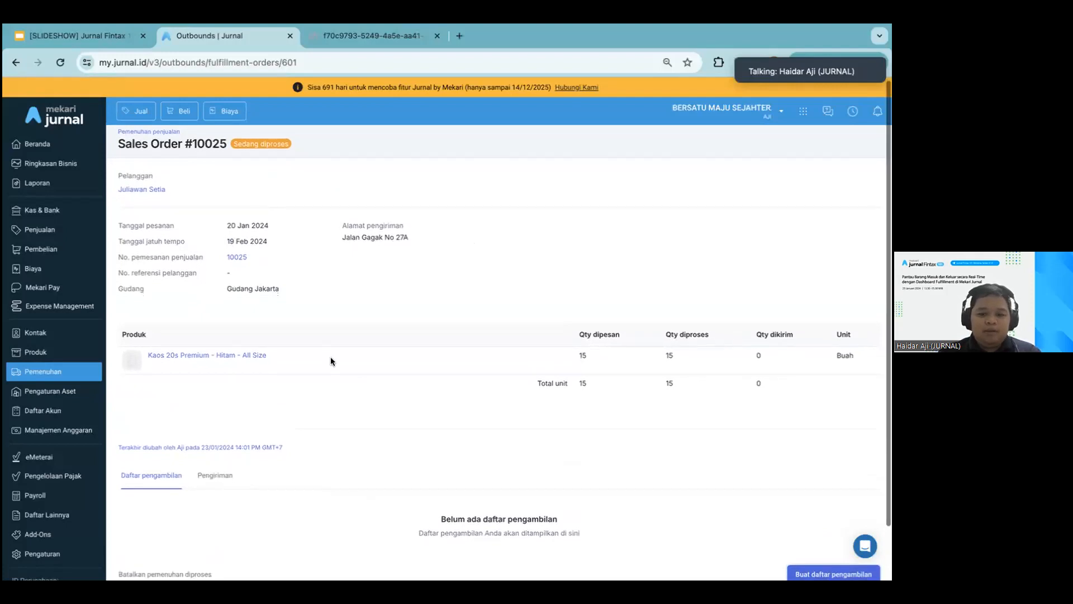
{"action": "scroll", "coordinate": [279, 436], "scroll_direction": "down", "scroll_amount": 2}
{"action": "left_click", "coordinate": [197, 514]}
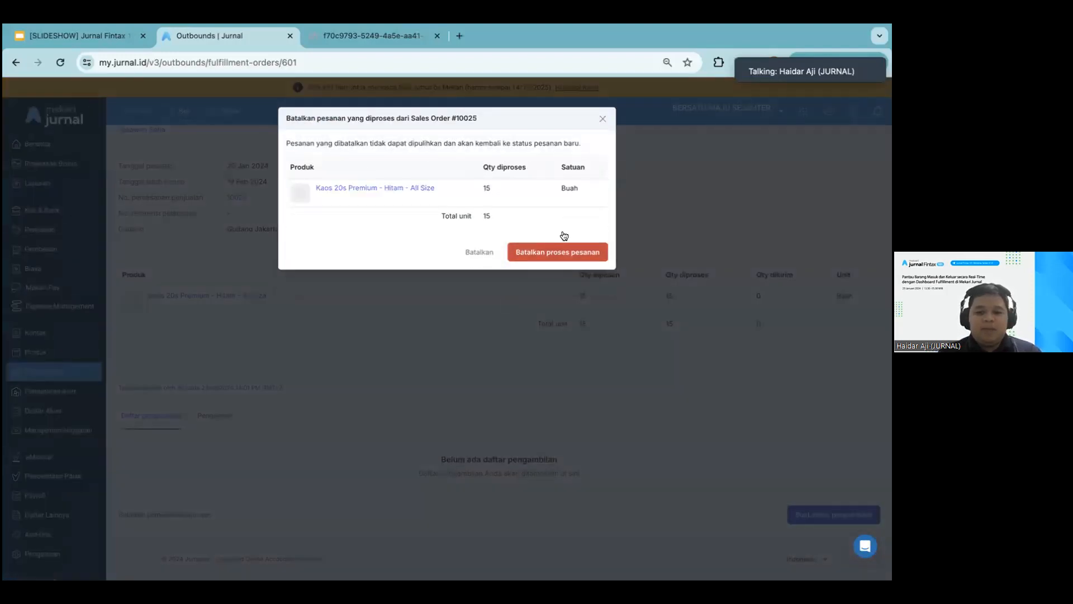
{"action": "left_click", "coordinate": [556, 249]}
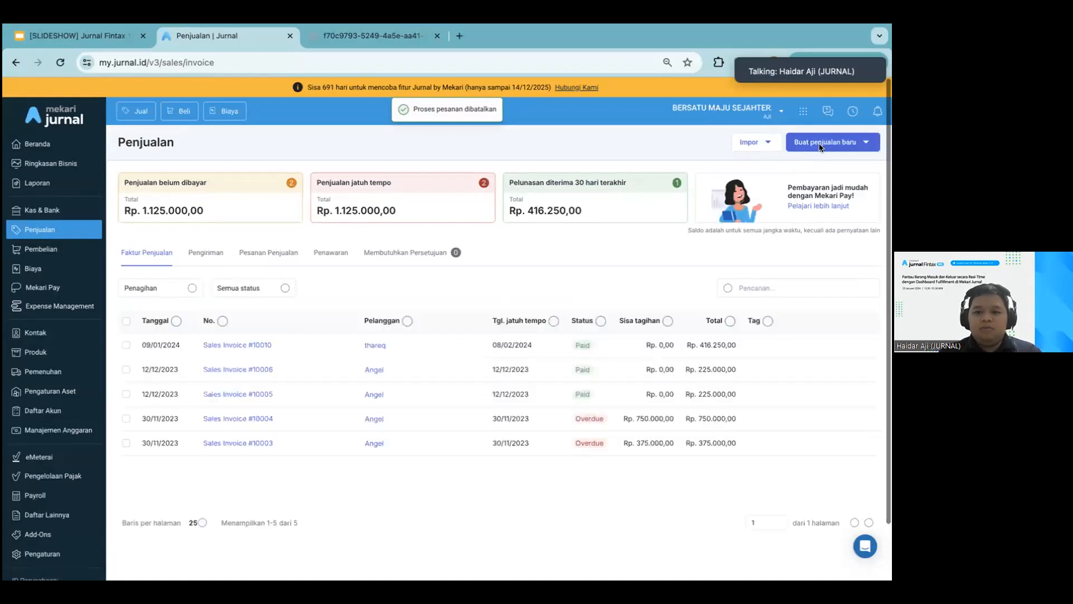
Start a new sales order (Pemesanan Penjualan) for the first listed customer
{"action": "left_click", "coordinate": [819, 135]}
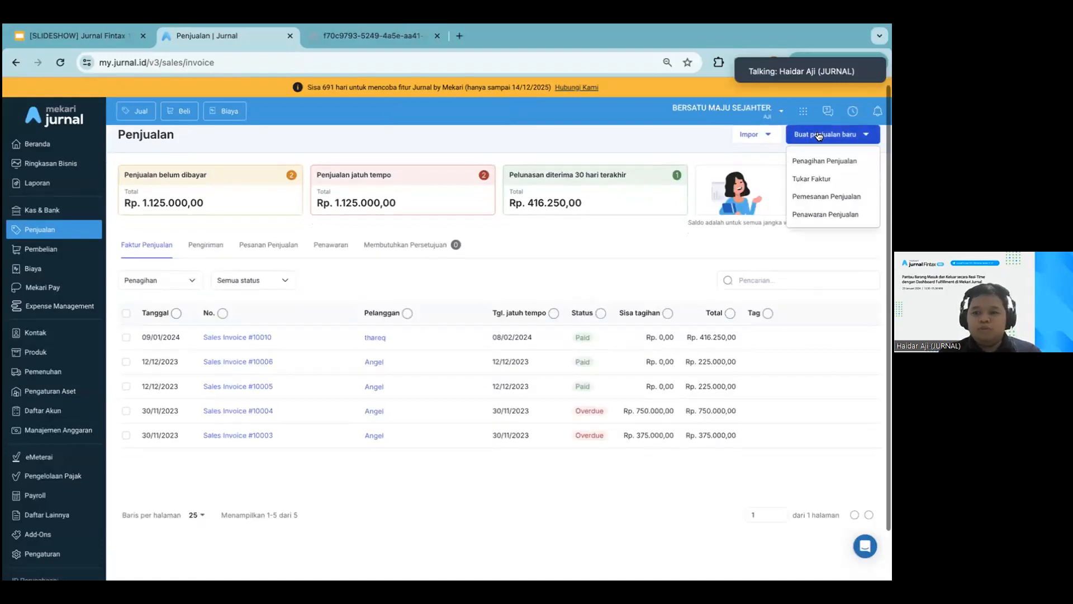
{"action": "left_click", "coordinate": [805, 196]}
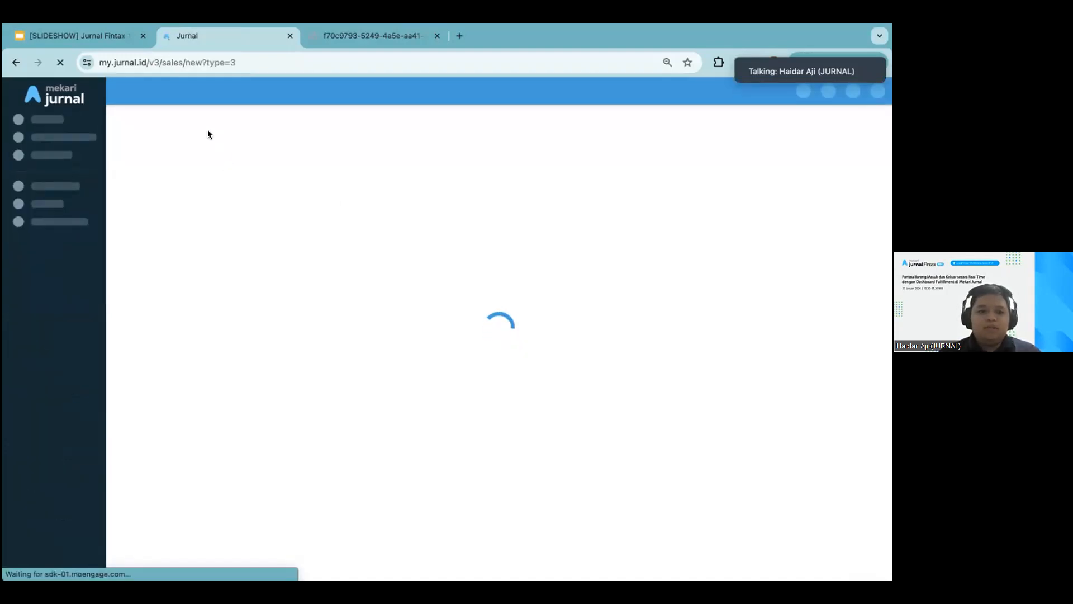
{"action": "left_click", "coordinate": [222, 199]}
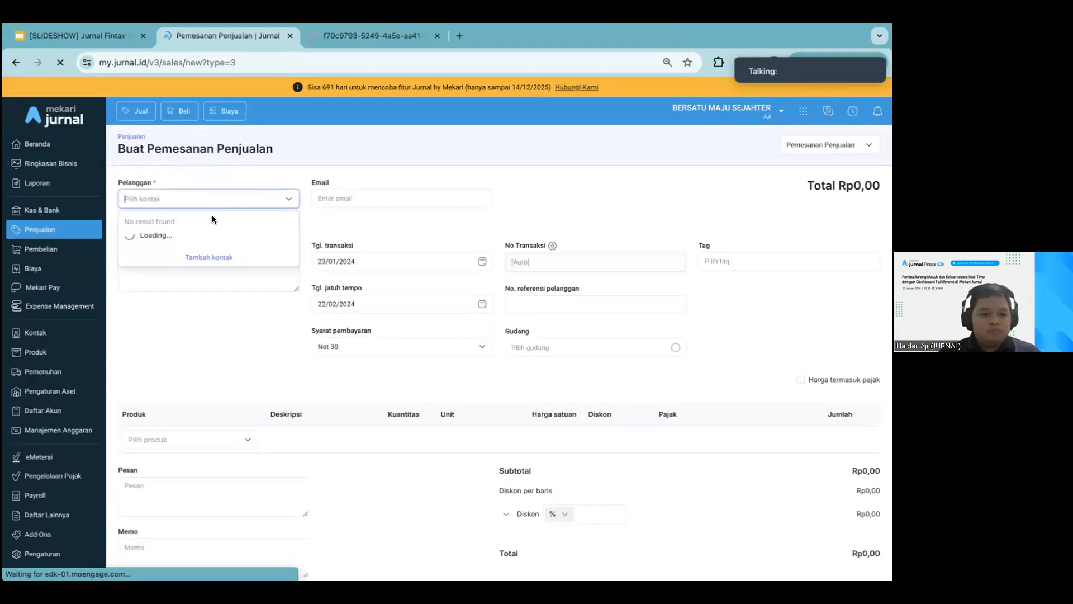
{"action": "left_click", "coordinate": [198, 235]}
Add 15 units of KAOS-H-001 | Kaos 20s Premium - Hitam - All Size to the order, with Gudang Jakarta as the warehouse
{"action": "left_click", "coordinate": [162, 440]}
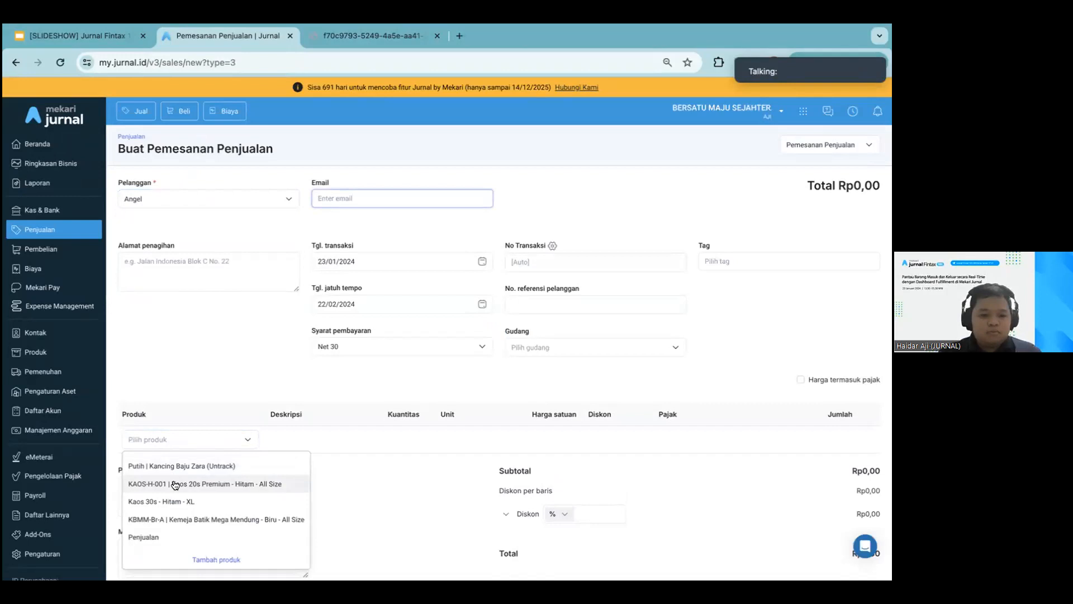
{"action": "left_click", "coordinate": [175, 484]}
{"action": "left_click", "coordinate": [539, 348]}
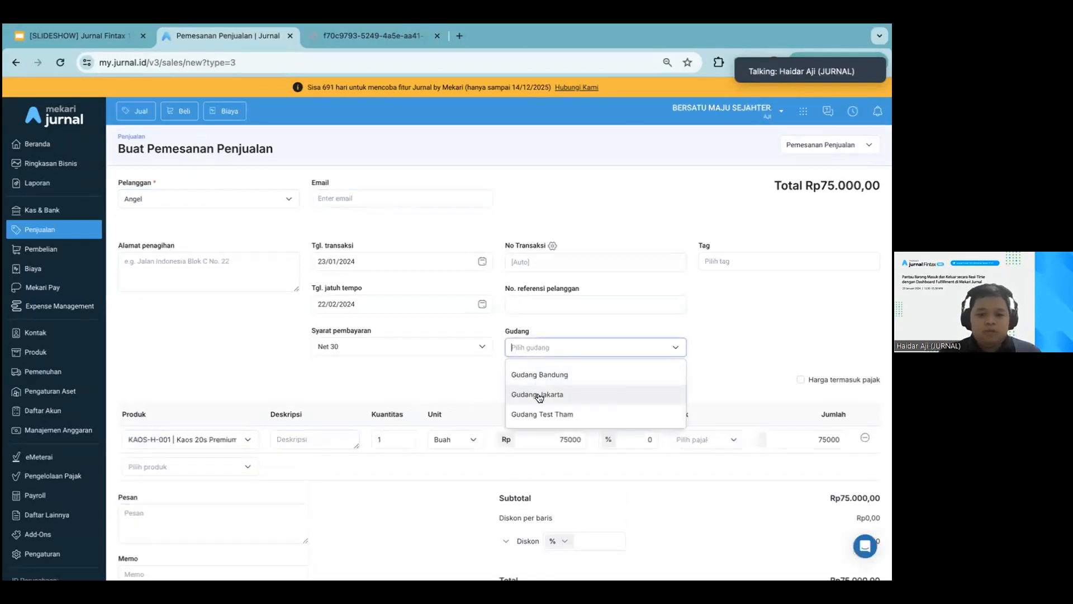
{"action": "left_click", "coordinate": [539, 396]}
{"action": "left_click", "coordinate": [395, 441]}
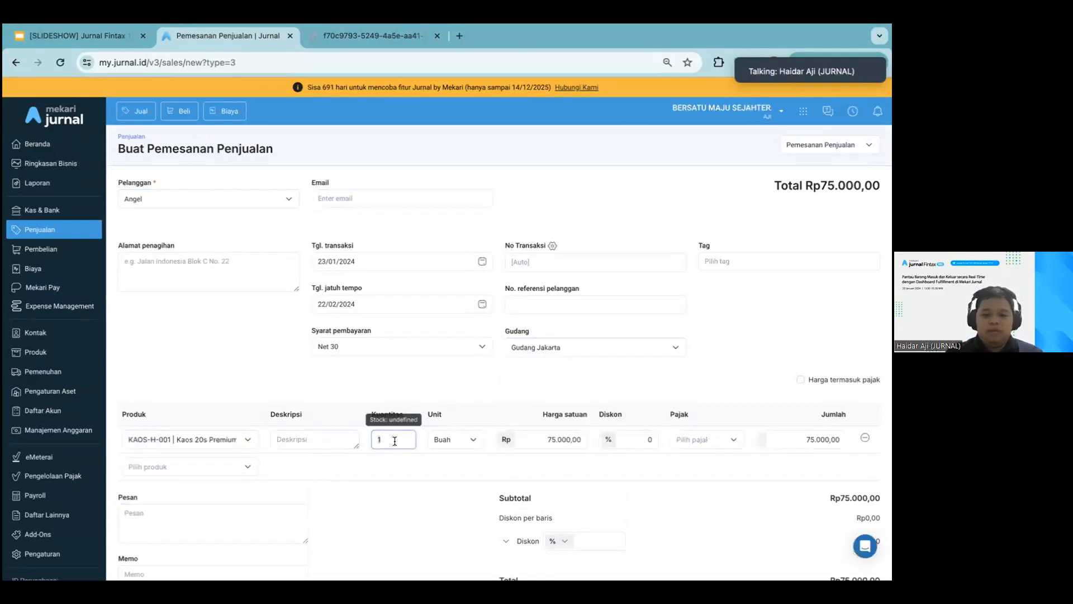
{"action": "type", "text": "5"}
{"action": "left_click", "coordinate": [503, 399]}
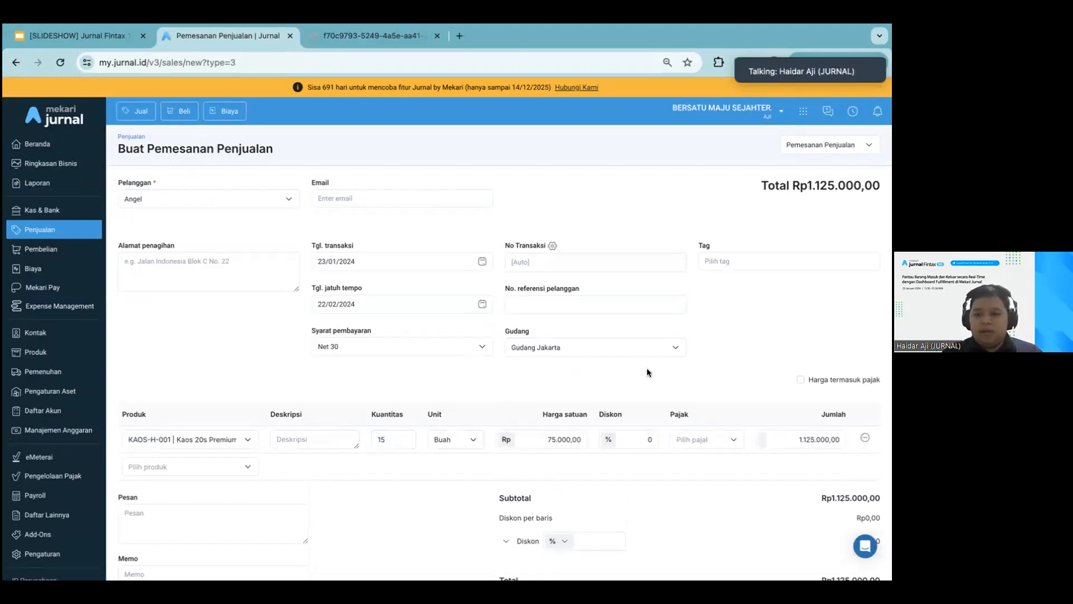
Set the transaction date to 20/01/2024 and create the sales order
{"action": "scroll", "coordinate": [648, 373], "scroll_direction": "down", "scroll_amount": 3}
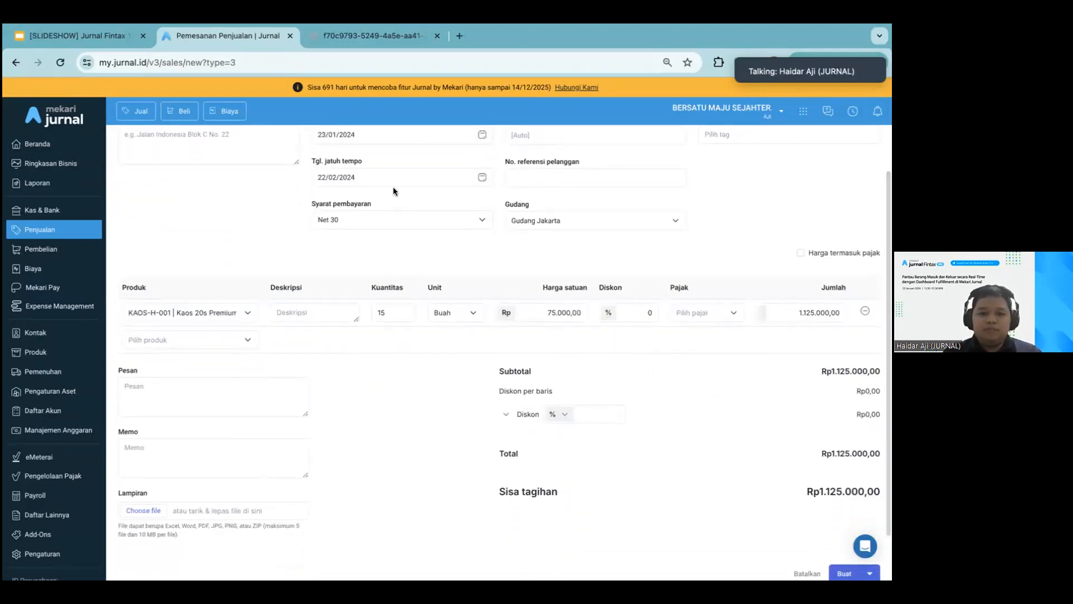
{"action": "left_click", "coordinate": [368, 129]}
{"action": "left_click", "coordinate": [435, 243]}
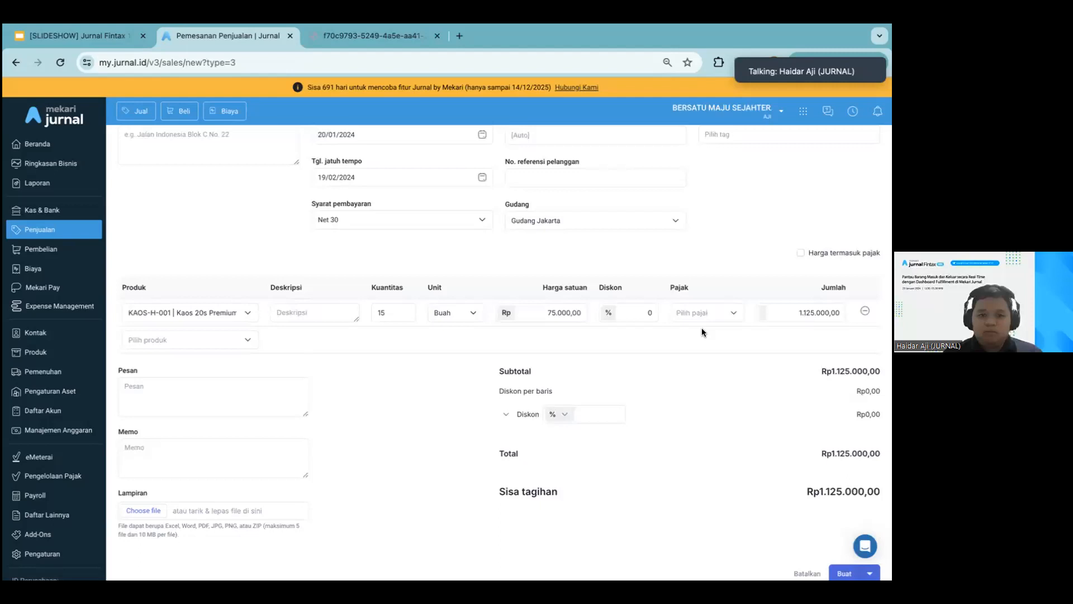
{"action": "scroll", "coordinate": [702, 328], "scroll_direction": "down", "scroll_amount": 2}
{"action": "left_click", "coordinate": [845, 513]}
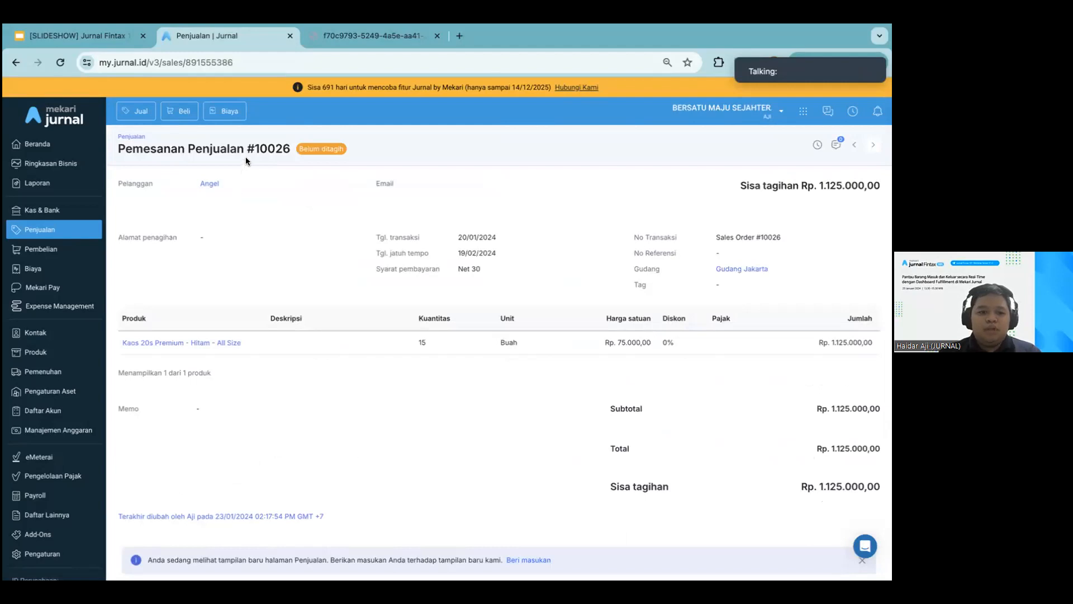
Send the newly created sales order to fulfilment (Kirim ke Pemenuhan)
{"action": "scroll", "coordinate": [313, 227], "scroll_direction": "down", "scroll_amount": 3}
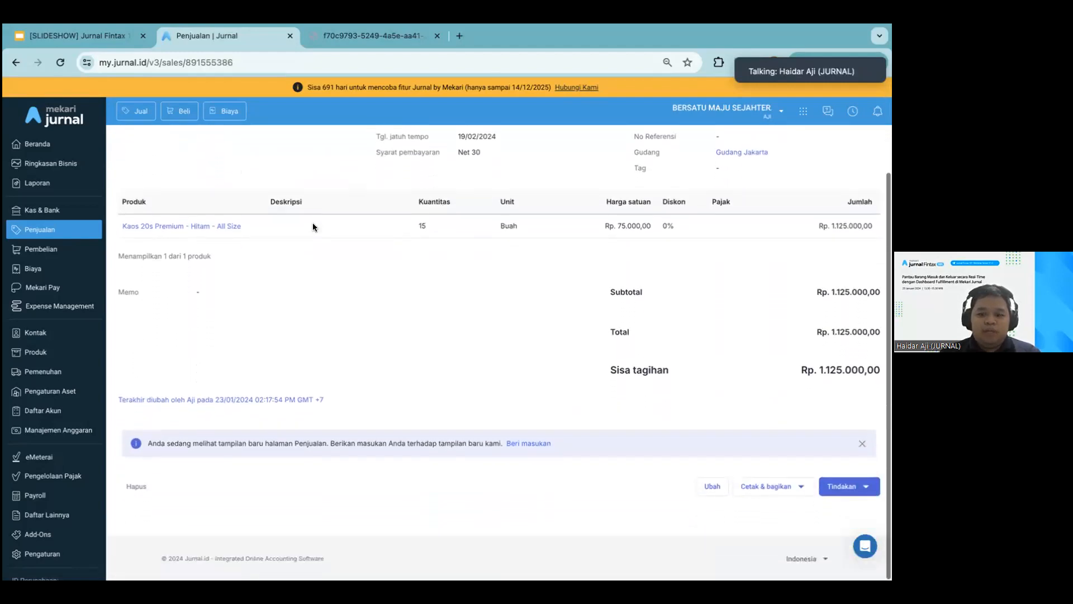
{"action": "left_click", "coordinate": [841, 487]}
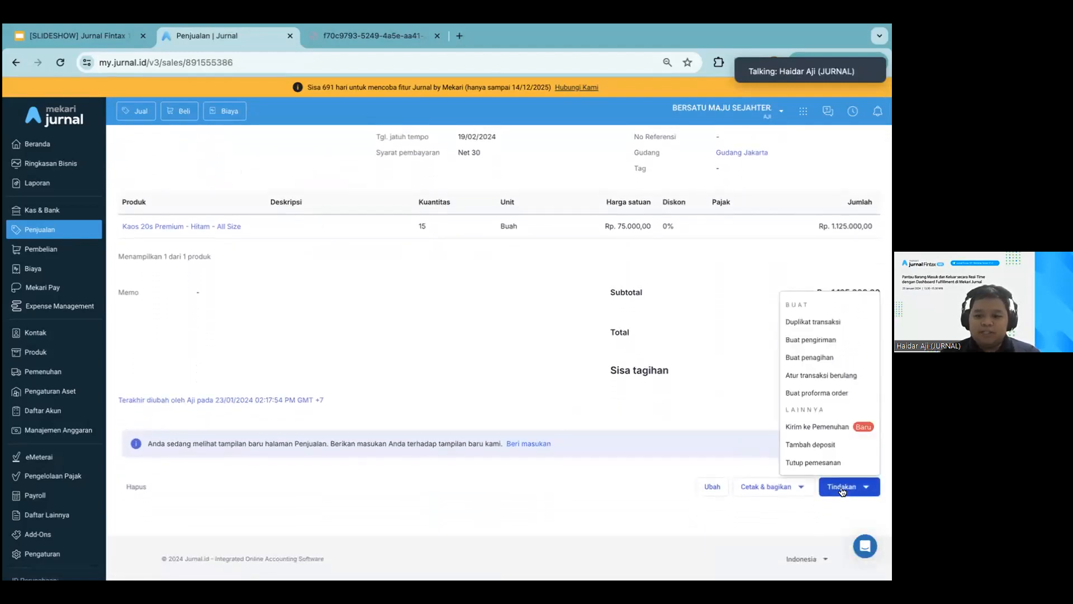
{"action": "left_click", "coordinate": [835, 428]}
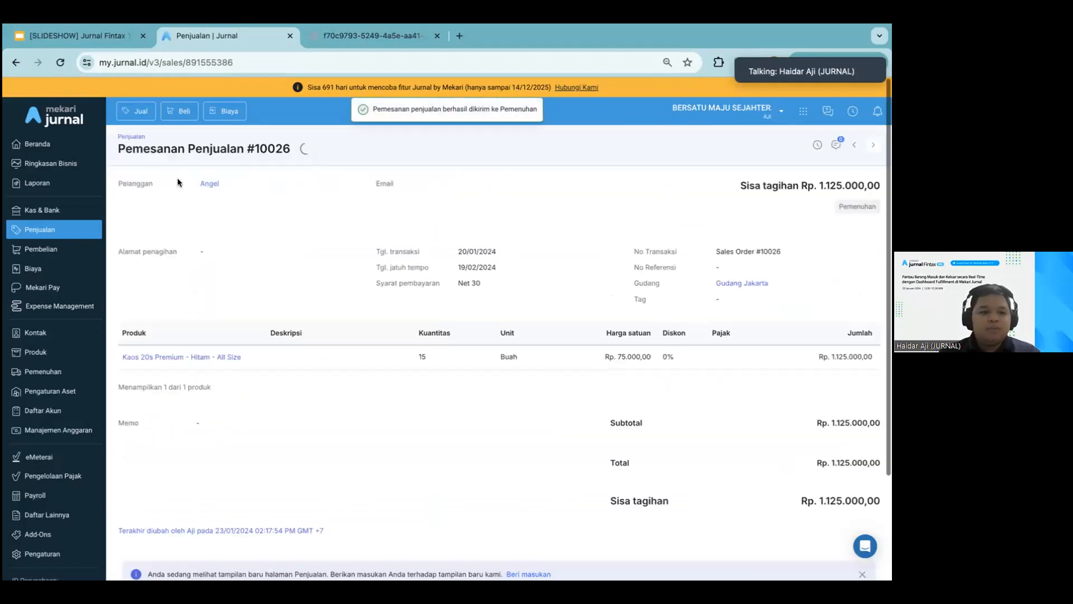
Process 15 units of Kaos 20s Premium for the older of the two new 20 Jan 2024 fulfilment orders
{"action": "left_click", "coordinate": [49, 371]}
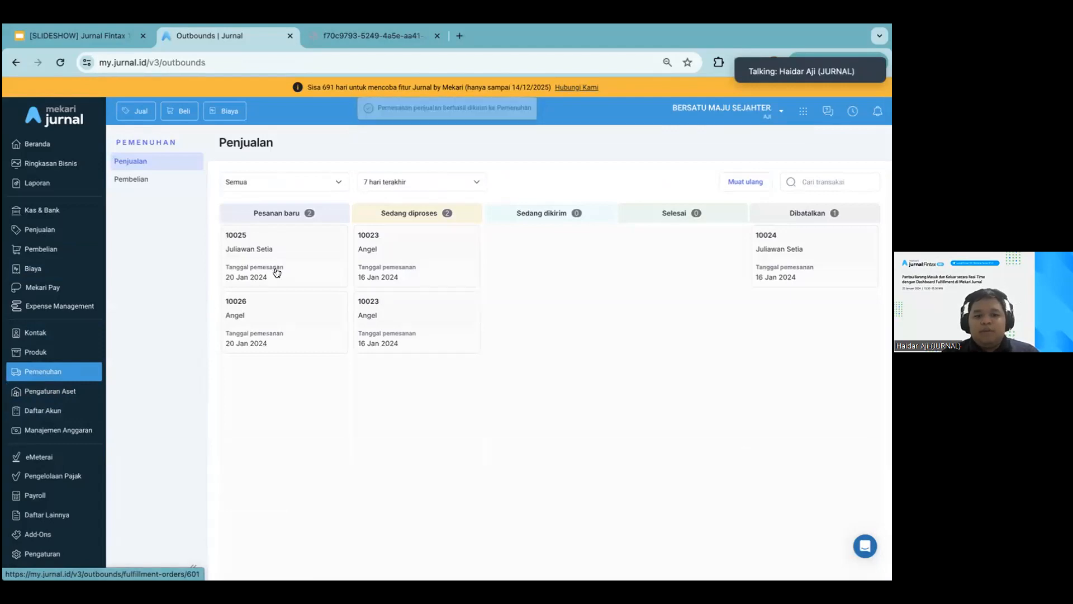
{"action": "left_click", "coordinate": [277, 256]}
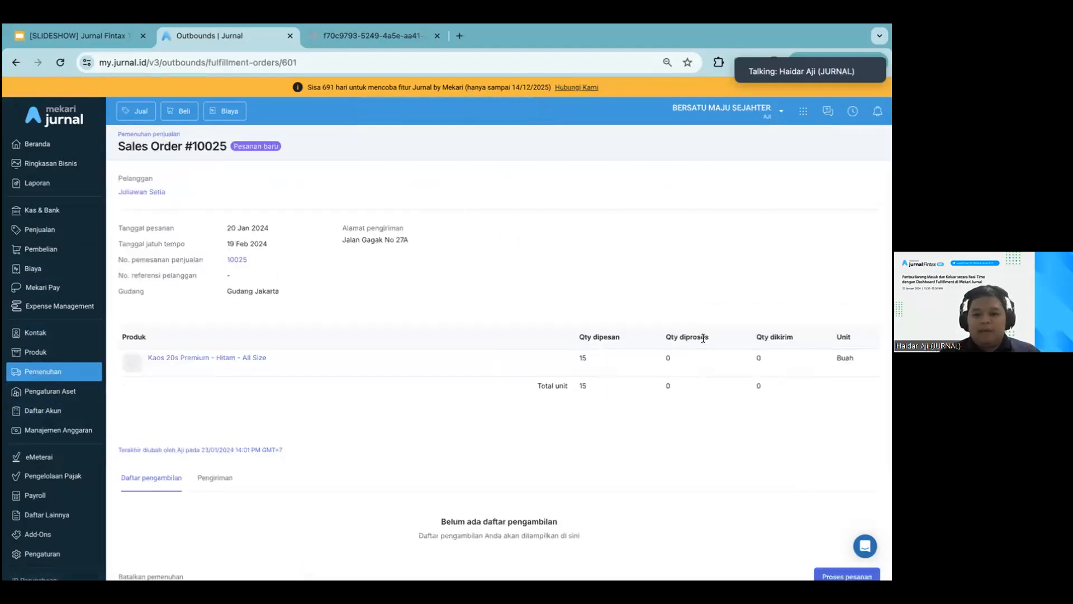
{"action": "scroll", "coordinate": [727, 380], "scroll_direction": "down", "scroll_amount": 1}
{"action": "left_click", "coordinate": [830, 509]}
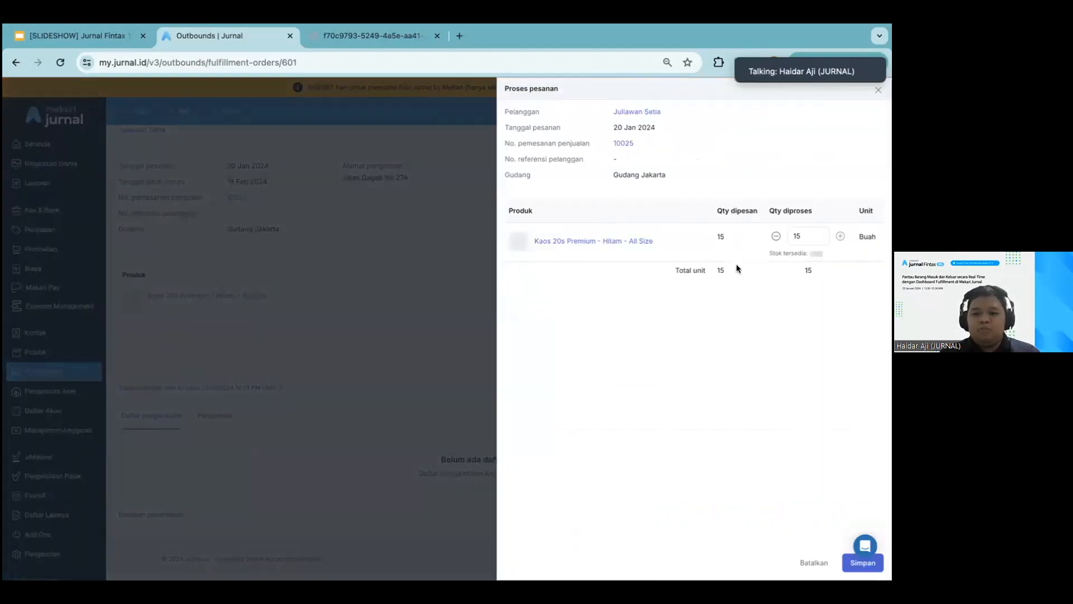
{"action": "left_click", "coordinate": [861, 562]}
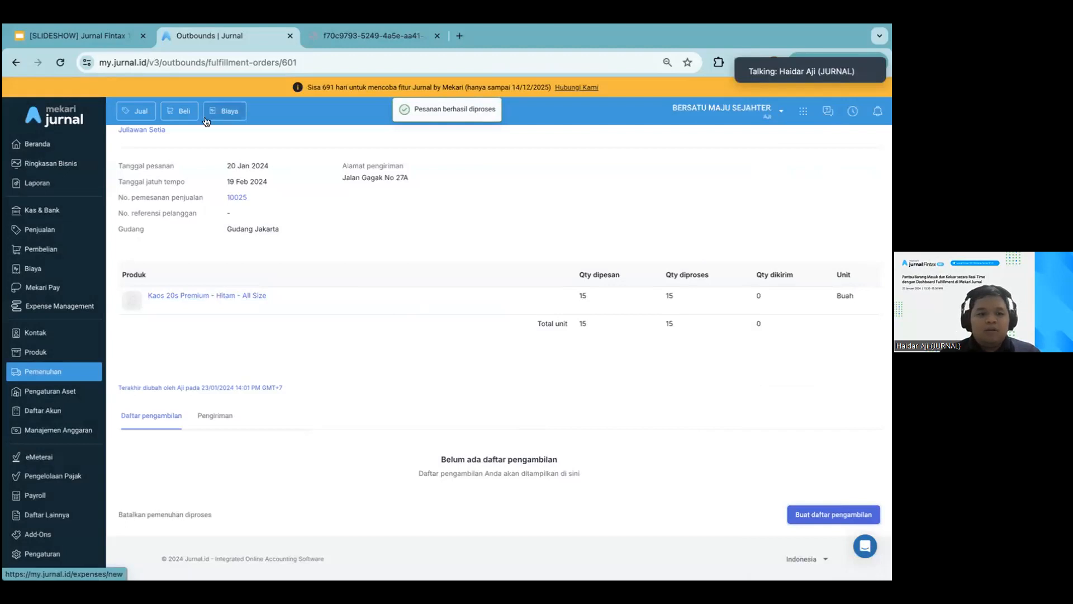
Try to process 15 units of Kaos 20s Premium for the remaining new fulfilment order dated 20 Jan 2024
{"action": "left_click", "coordinate": [143, 134]}
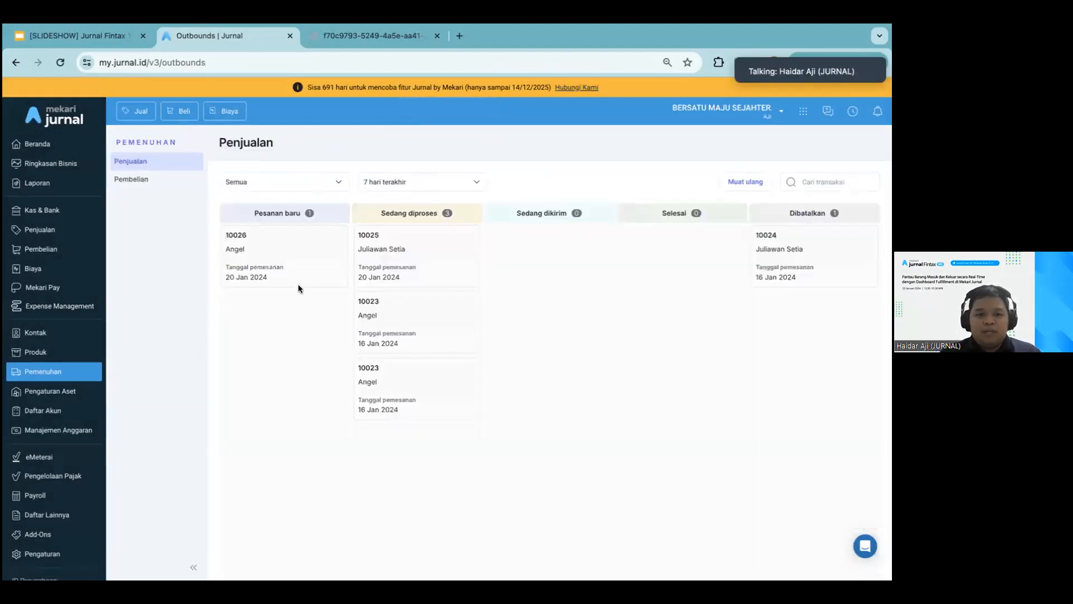
{"action": "left_click", "coordinate": [298, 284]}
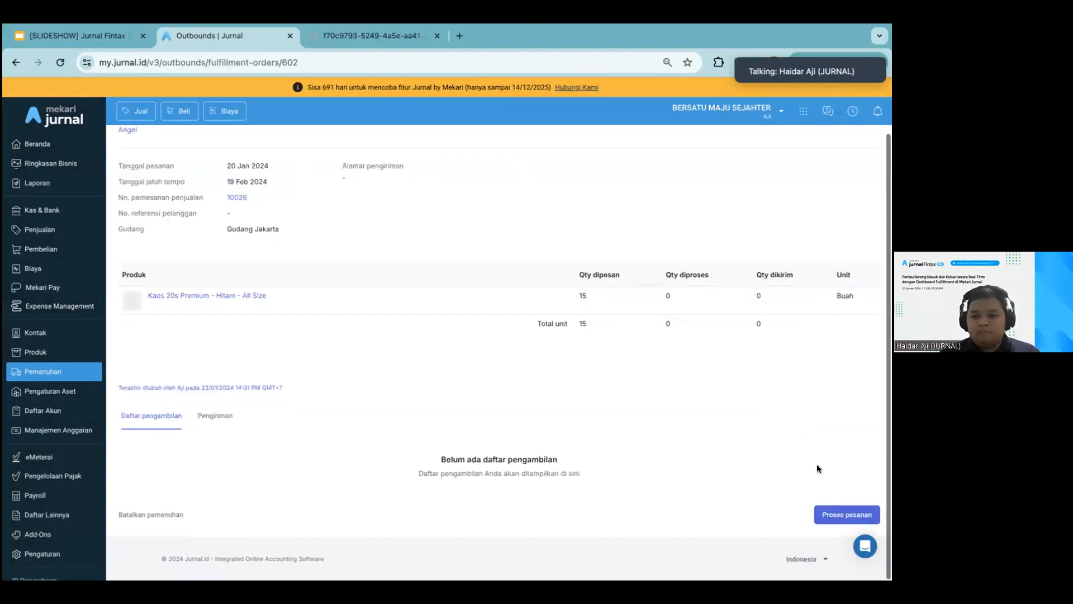
{"action": "left_click", "coordinate": [827, 510]}
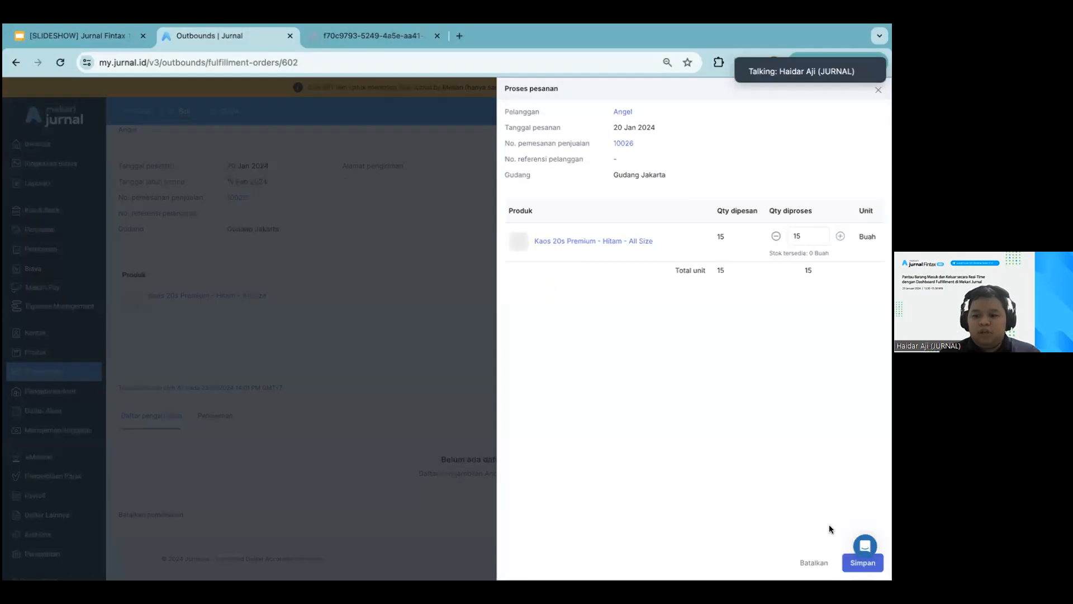
{"action": "left_click", "coordinate": [862, 563]}
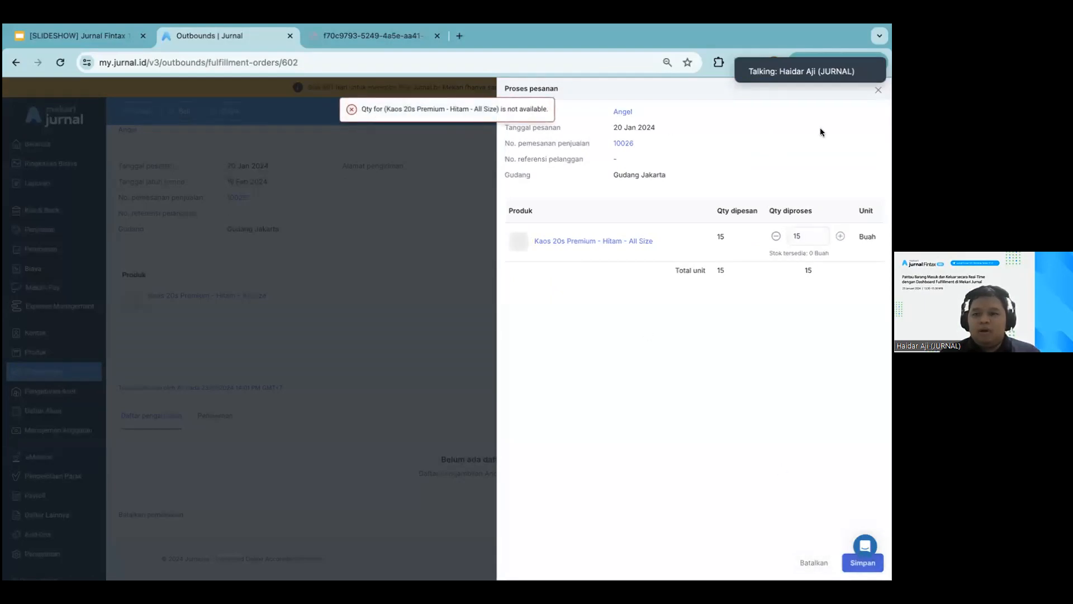
{"action": "left_click", "coordinate": [877, 92]}
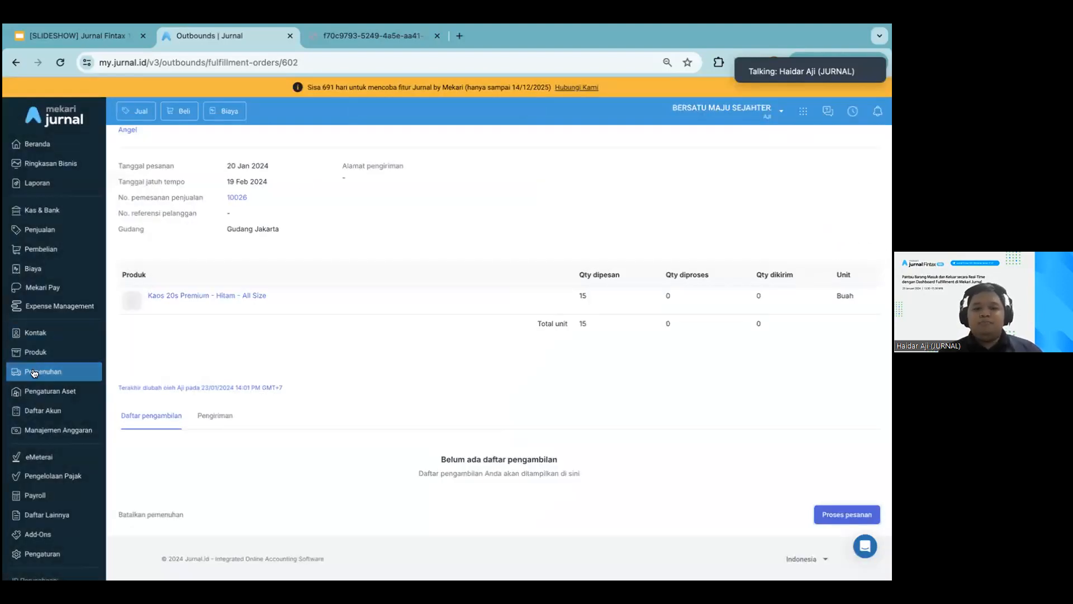
Create a pick list (daftar pengambilan) for the 15 units of the processed 20 Jan 2024 fulfilment order
{"action": "scroll", "coordinate": [119, 347], "scroll_direction": "up", "scroll_amount": 2}
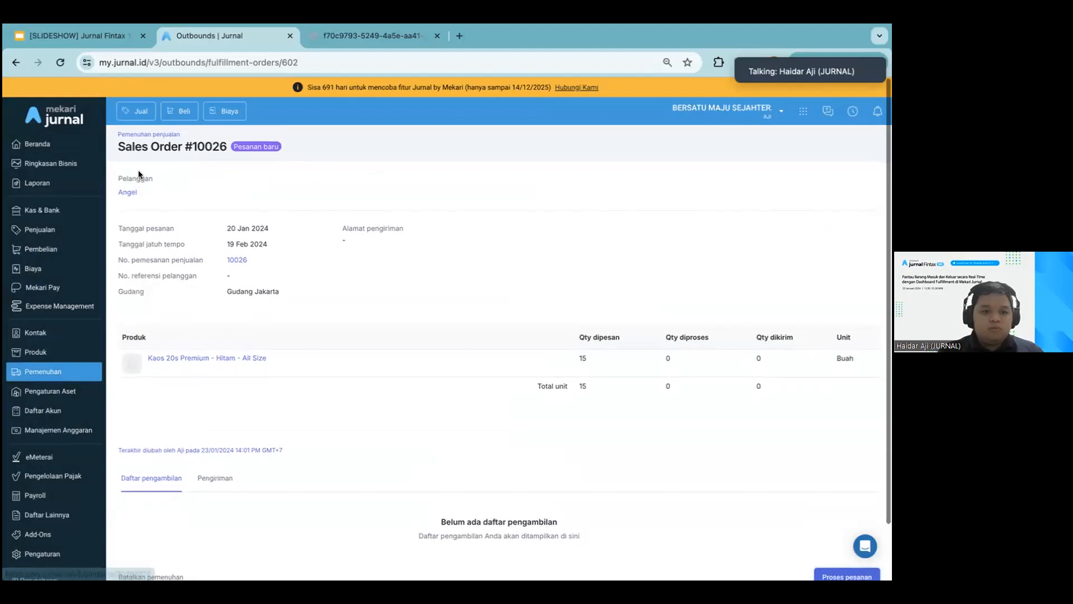
{"action": "left_click", "coordinate": [151, 136]}
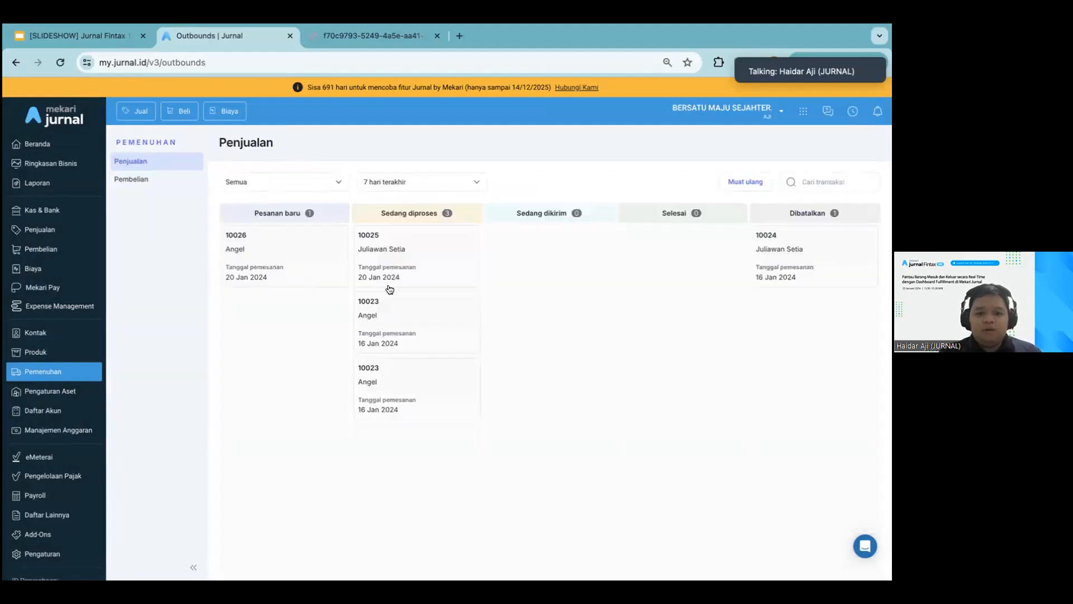
{"action": "left_click", "coordinate": [421, 281]}
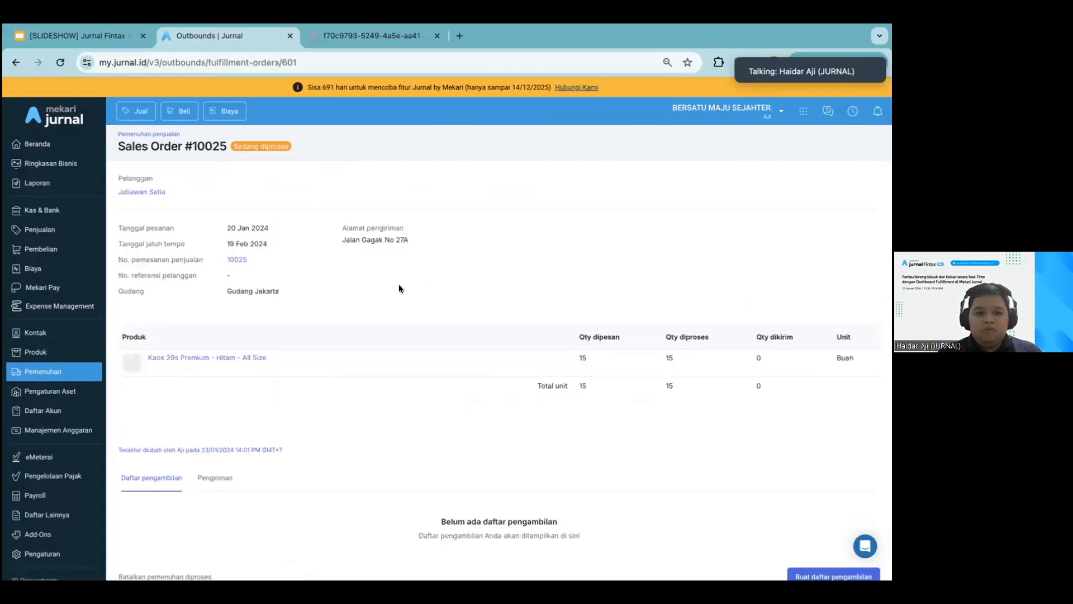
{"action": "scroll", "coordinate": [399, 284], "scroll_direction": "down", "scroll_amount": 2}
{"action": "left_click", "coordinate": [809, 510]}
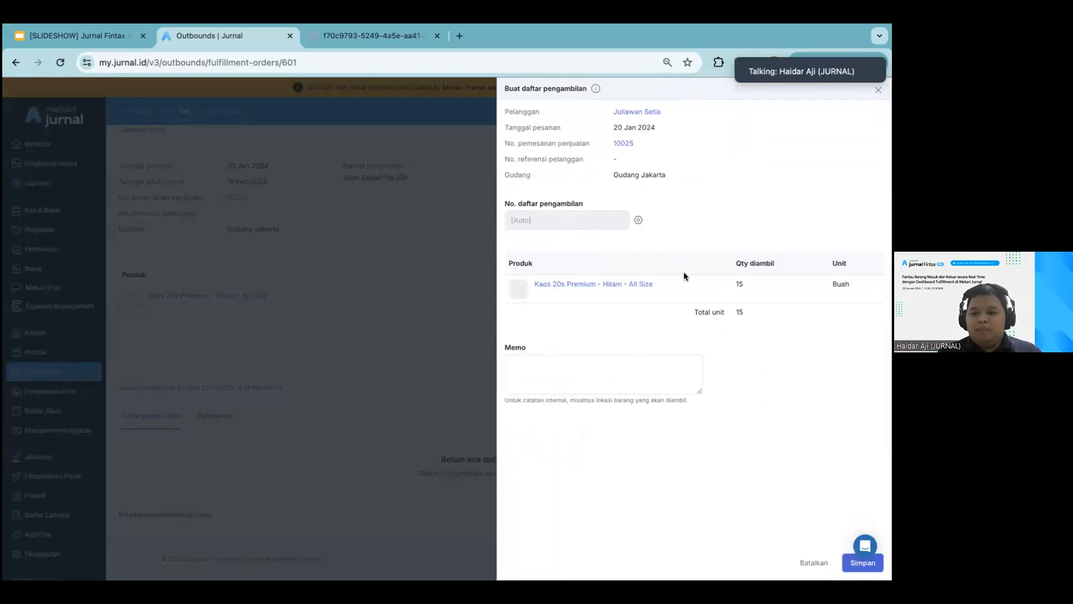
{"action": "left_click", "coordinate": [863, 560]}
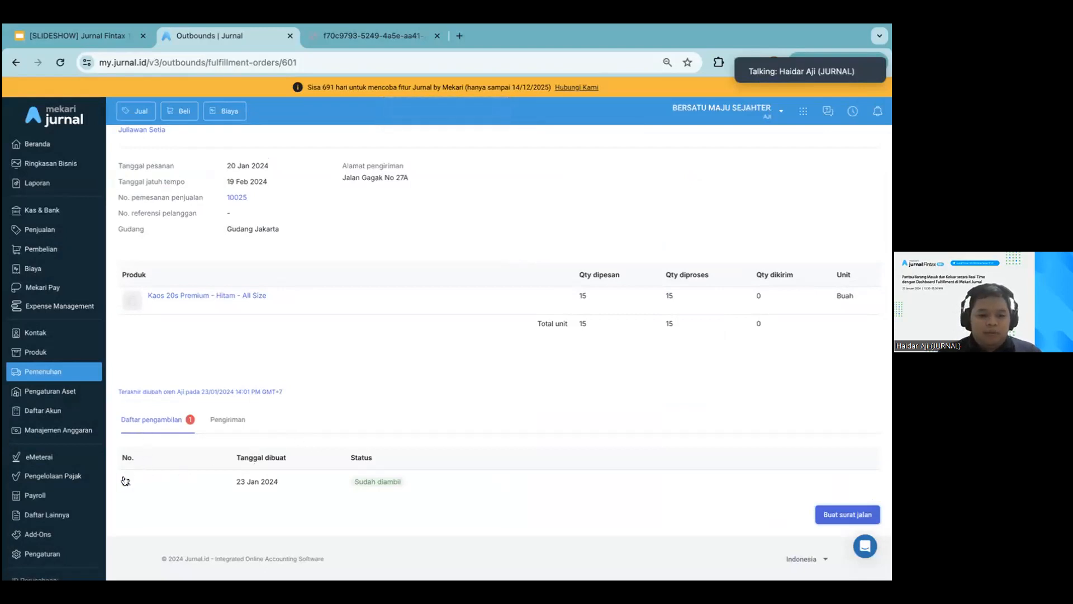
Open the fulfilment order's pick list and view its printable picking list document
{"action": "left_click", "coordinate": [125, 481]}
{"action": "scroll", "coordinate": [548, 408], "scroll_direction": "down", "scroll_amount": 2}
{"action": "left_click", "coordinate": [871, 515]}
{"action": "left_click", "coordinate": [850, 492]}
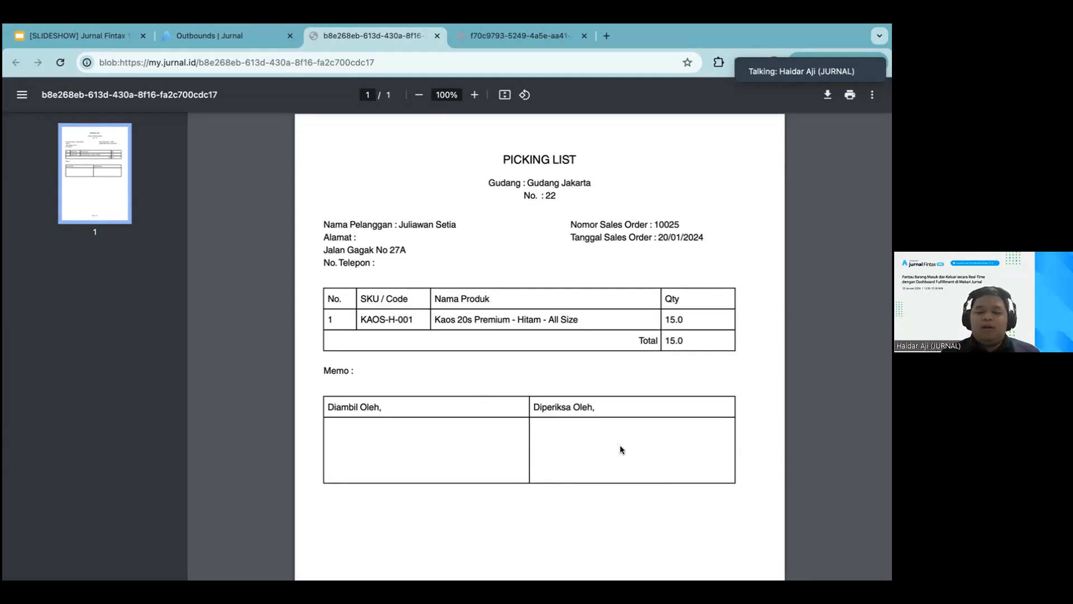
{"action": "left_click", "coordinate": [237, 34]}
{"action": "left_click", "coordinate": [582, 454]}
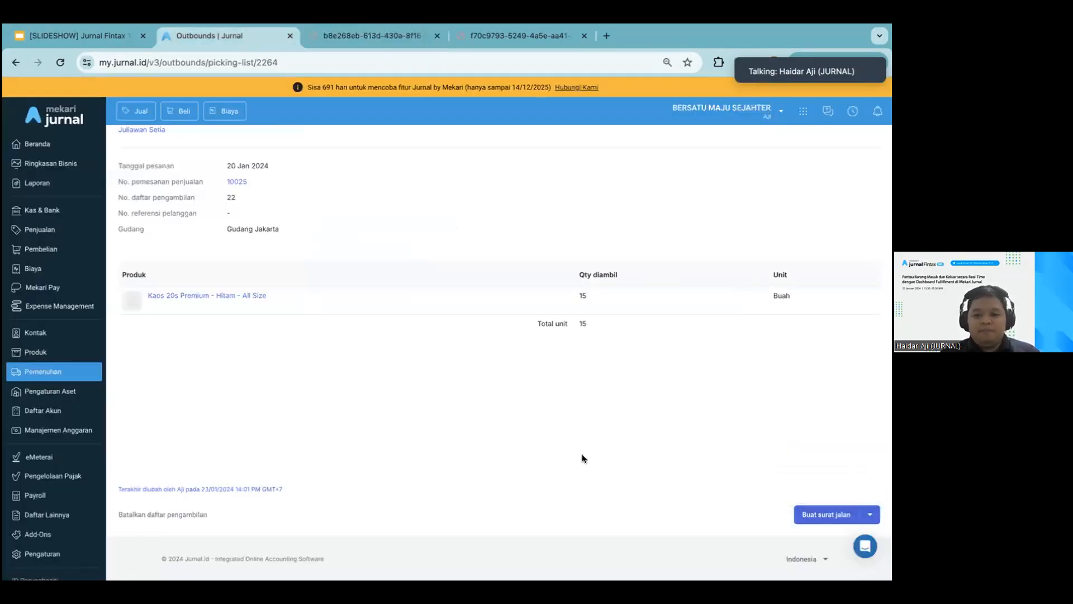
{"action": "scroll", "coordinate": [582, 454], "scroll_direction": "up", "scroll_amount": 2}
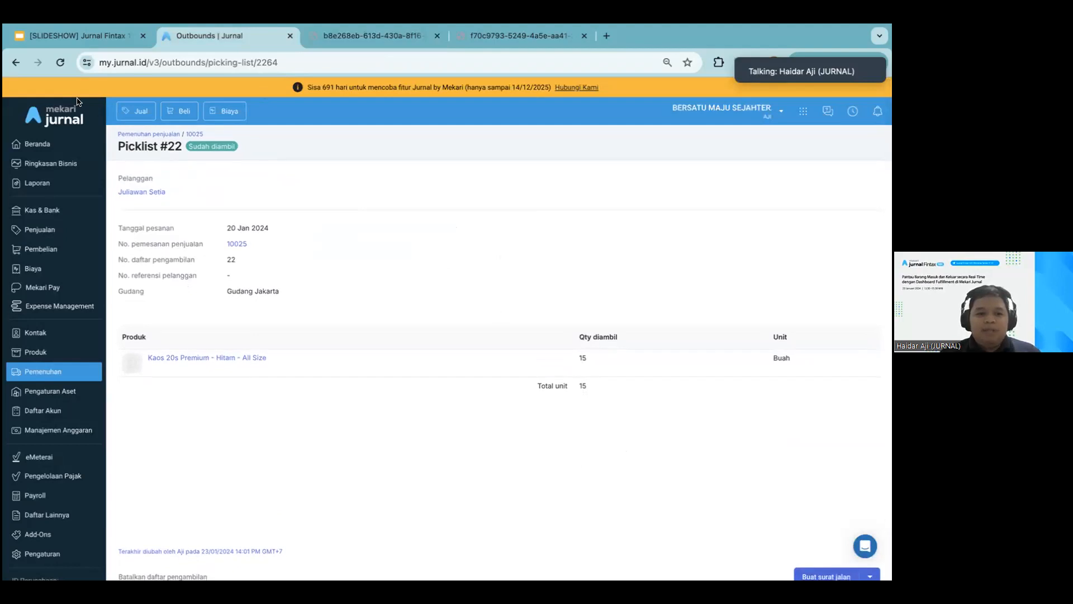
Start a delivery note (surat jalan) for the 15 units on the fulfilment order, choosing pick list 22
{"action": "left_click", "coordinate": [16, 62]}
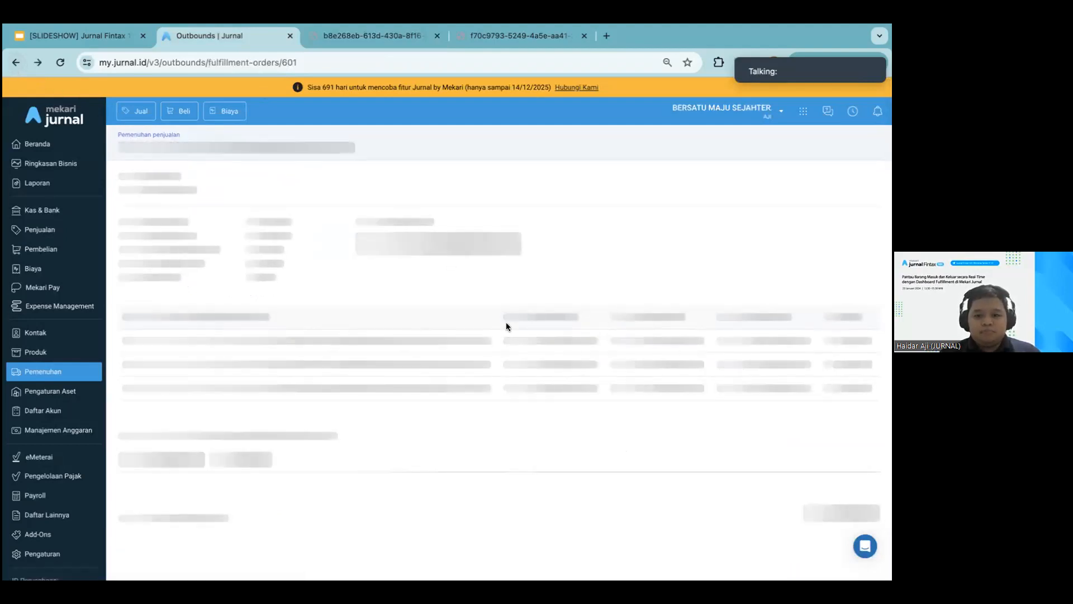
{"action": "scroll", "coordinate": [620, 384], "scroll_direction": "down", "scroll_amount": 2}
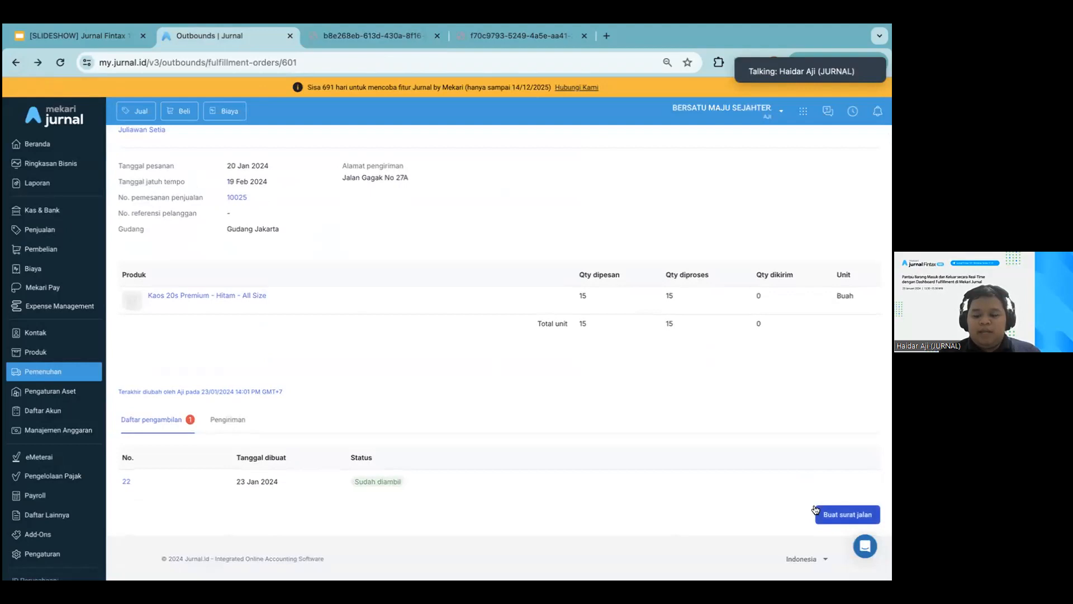
{"action": "left_click", "coordinate": [831, 516]}
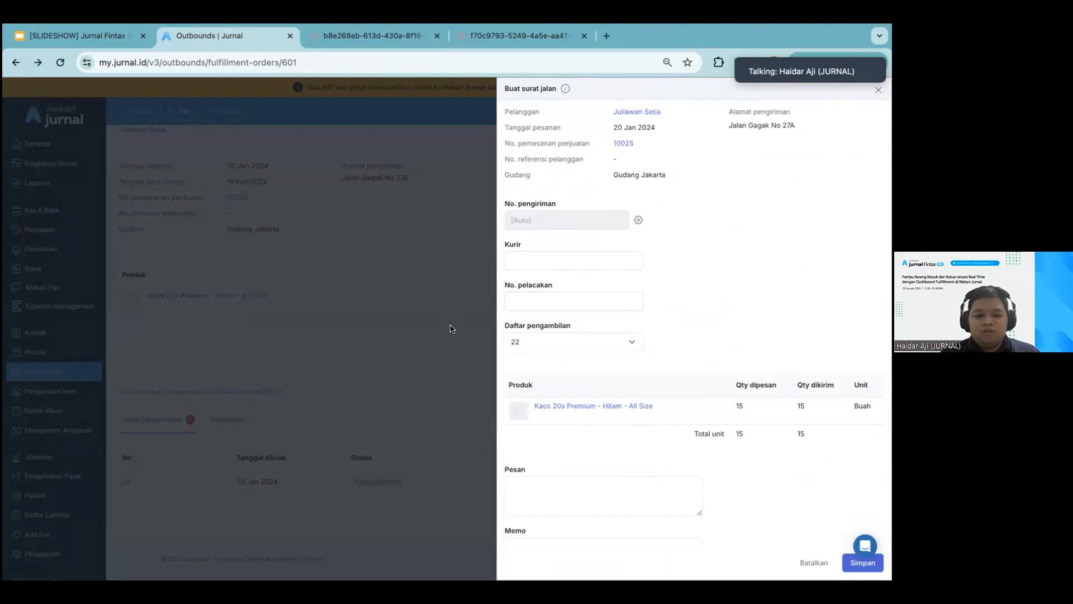
{"action": "left_click", "coordinate": [451, 325]}
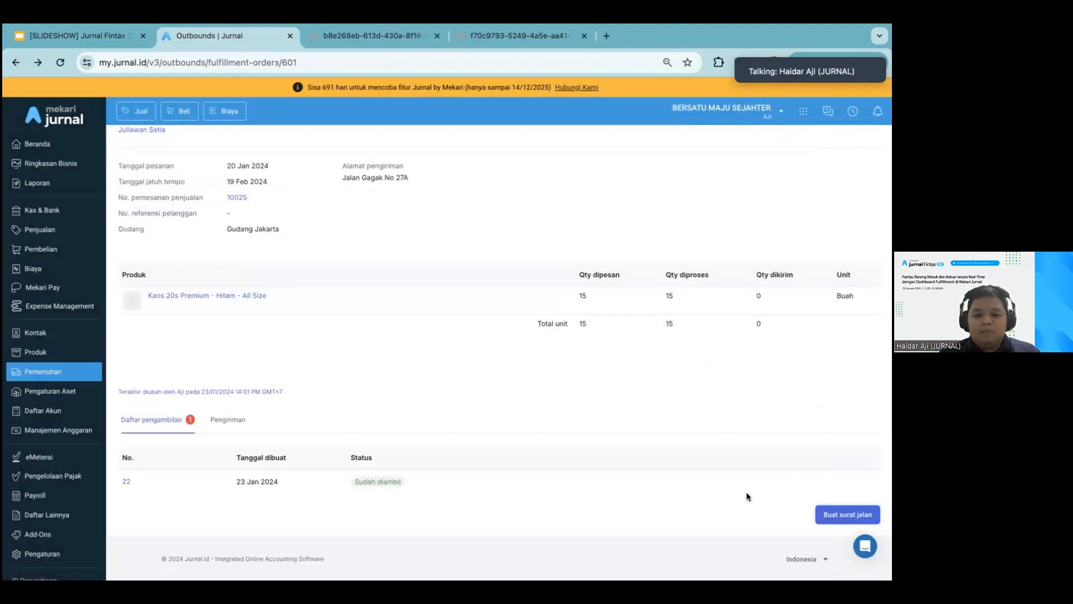
{"action": "left_click", "coordinate": [844, 515]}
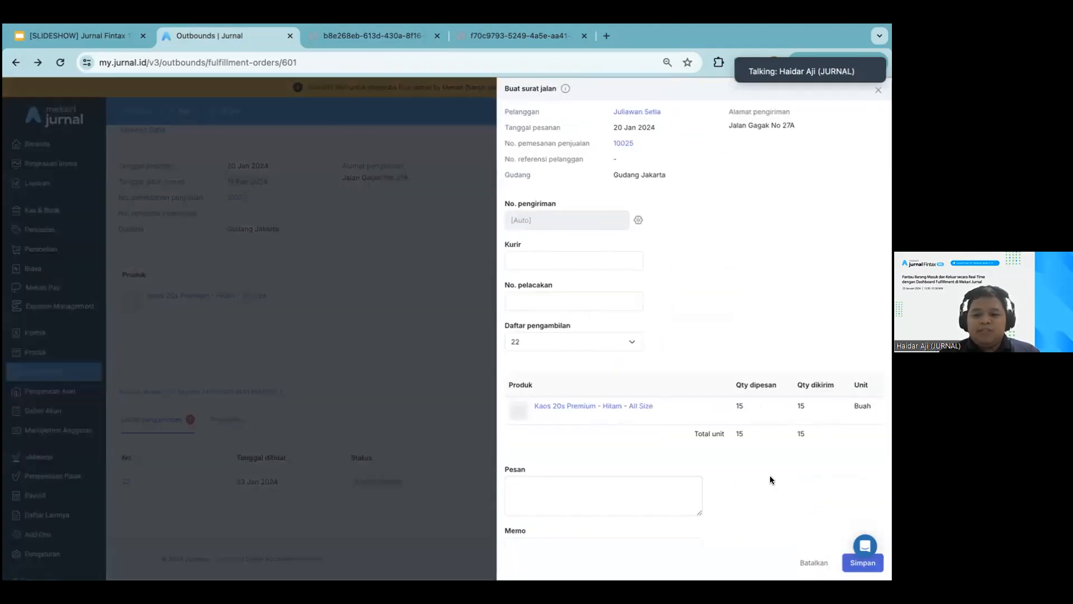
{"action": "left_click", "coordinate": [599, 346]}
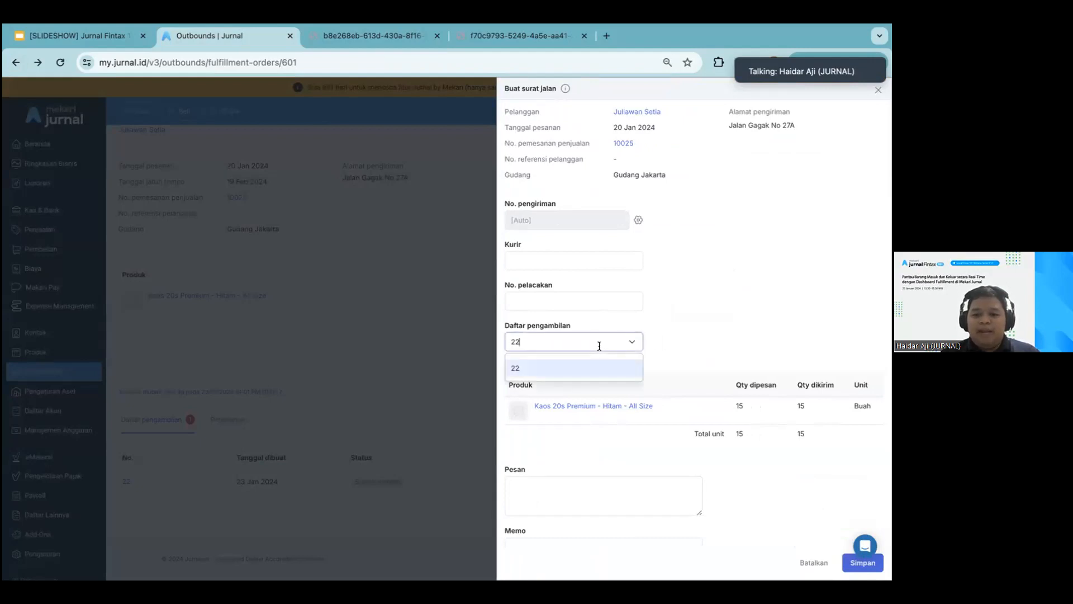
{"action": "left_click", "coordinate": [620, 373]}
{"action": "left_click", "coordinate": [591, 261]}
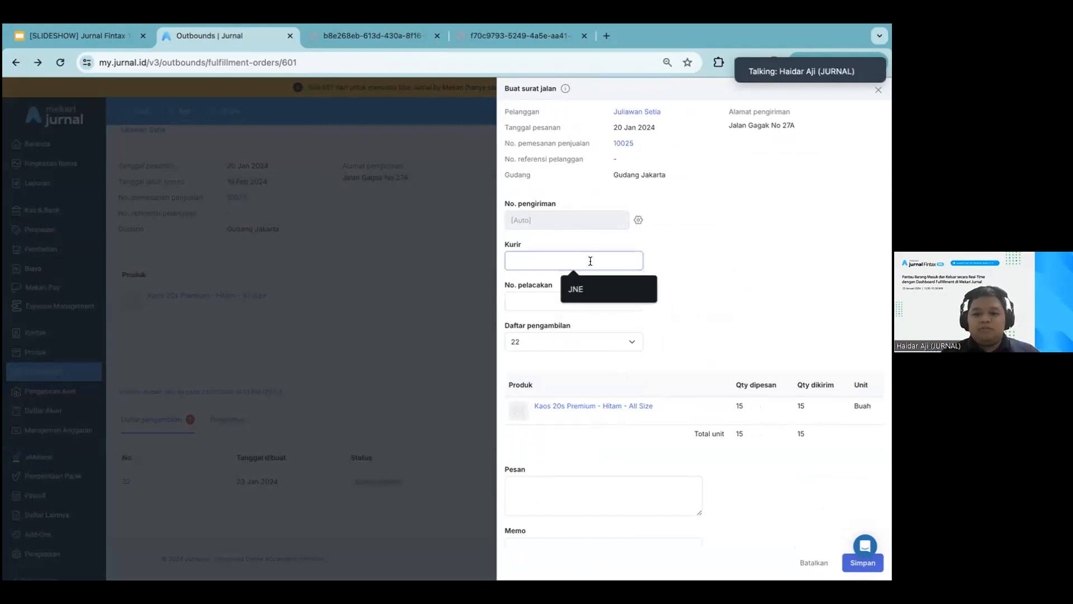
{"action": "left_click", "coordinate": [582, 288]}
{"action": "left_click", "coordinate": [579, 301]}
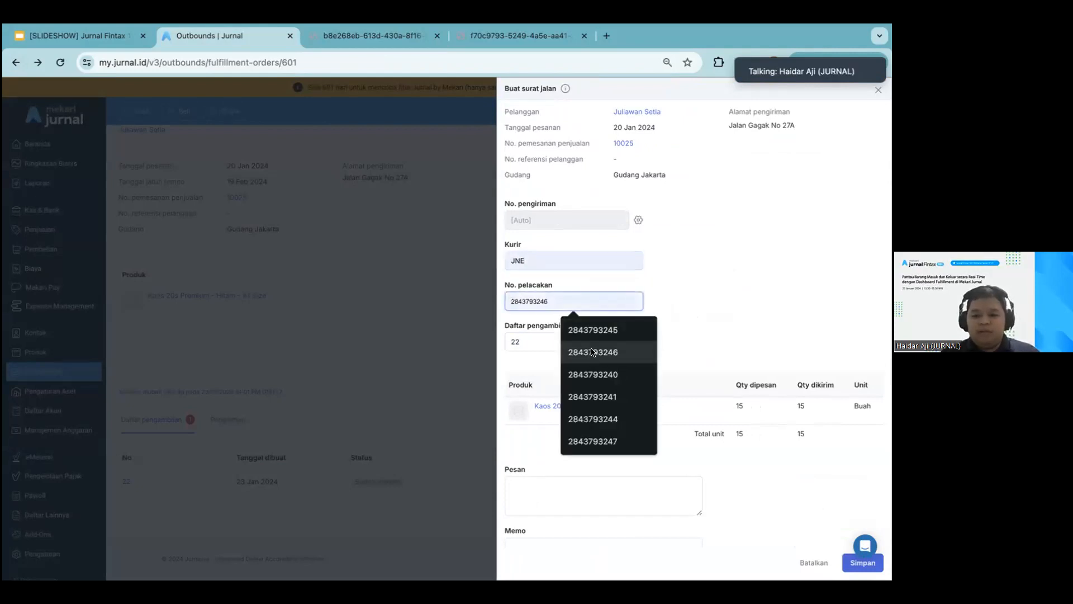
{"action": "left_click", "coordinate": [593, 352]}
{"action": "left_click", "coordinate": [592, 305]}
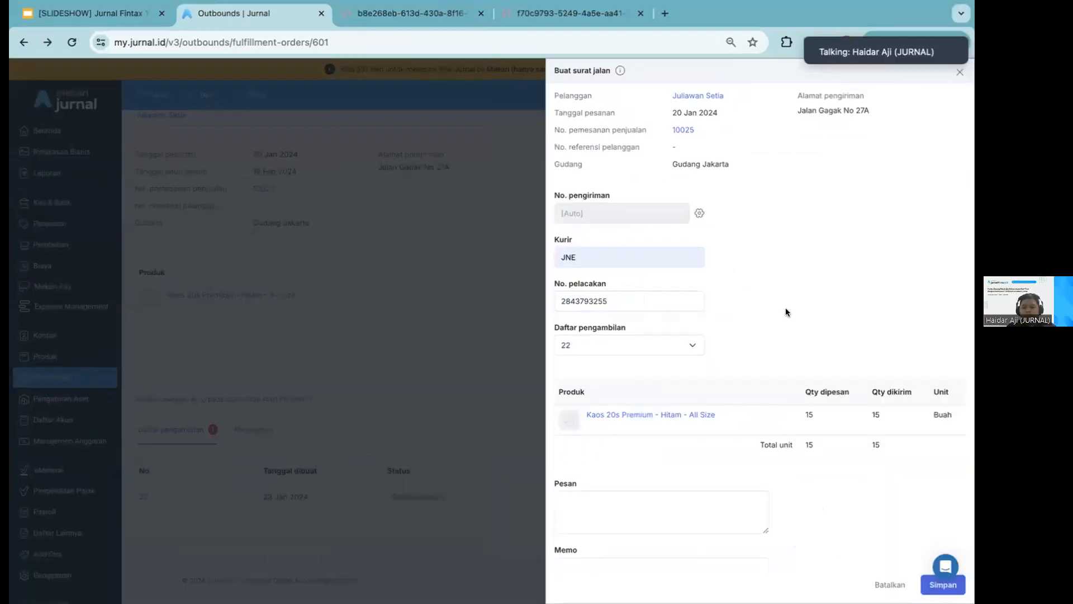
Review the delivery note form and save it with the message, memo and attachment left blank
{"action": "scroll", "coordinate": [786, 310], "scroll_direction": "down", "scroll_amount": 2}
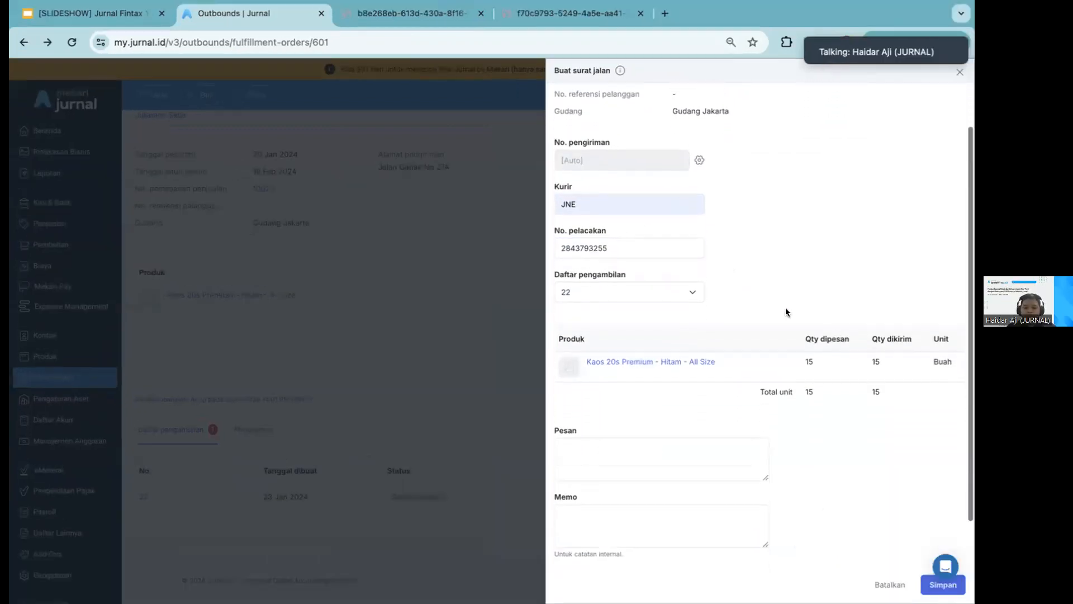
{"action": "scroll", "coordinate": [786, 308], "scroll_direction": "up", "scroll_amount": 1}
{"action": "scroll", "coordinate": [786, 308], "scroll_direction": "down", "scroll_amount": 1}
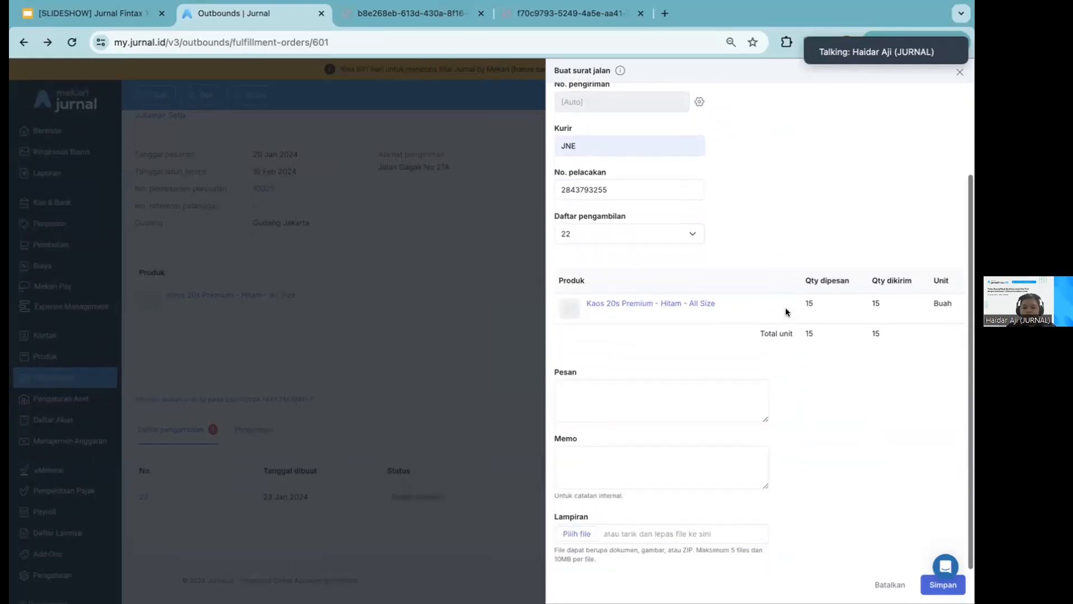
{"action": "left_click", "coordinate": [700, 405]}
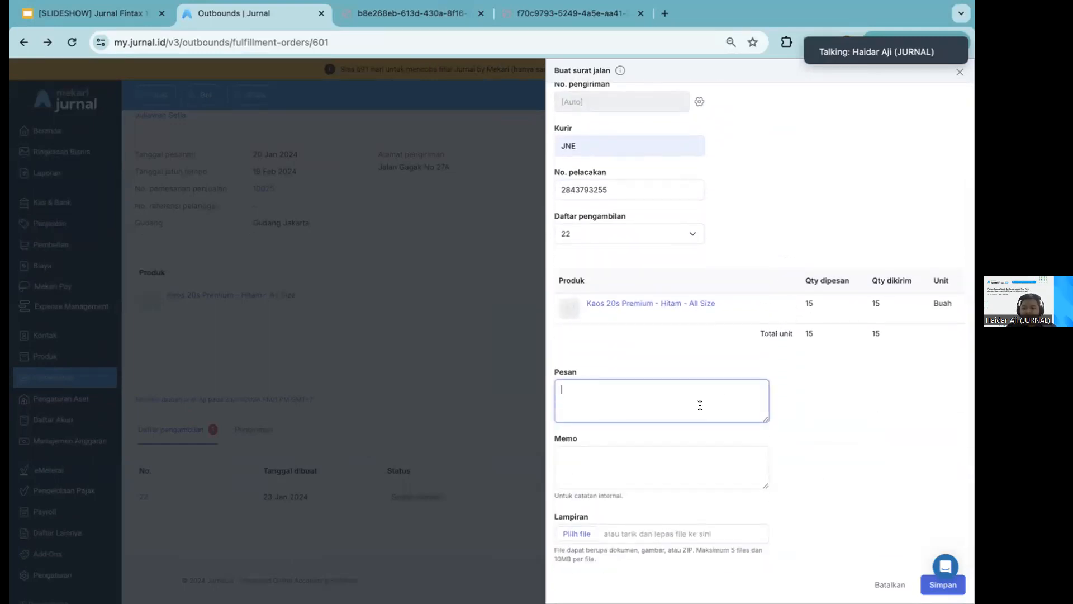
{"action": "left_click", "coordinate": [679, 459]}
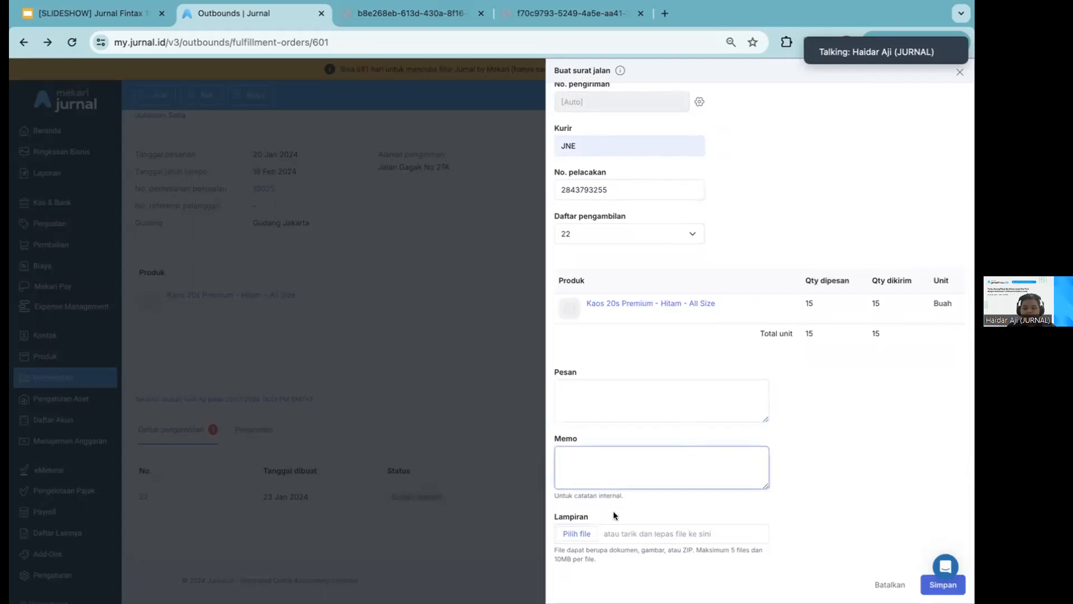
{"action": "scroll", "coordinate": [806, 416], "scroll_direction": "up", "scroll_amount": 2}
{"action": "scroll", "coordinate": [807, 417], "scroll_direction": "down", "scroll_amount": 3}
{"action": "left_click", "coordinate": [937, 585]}
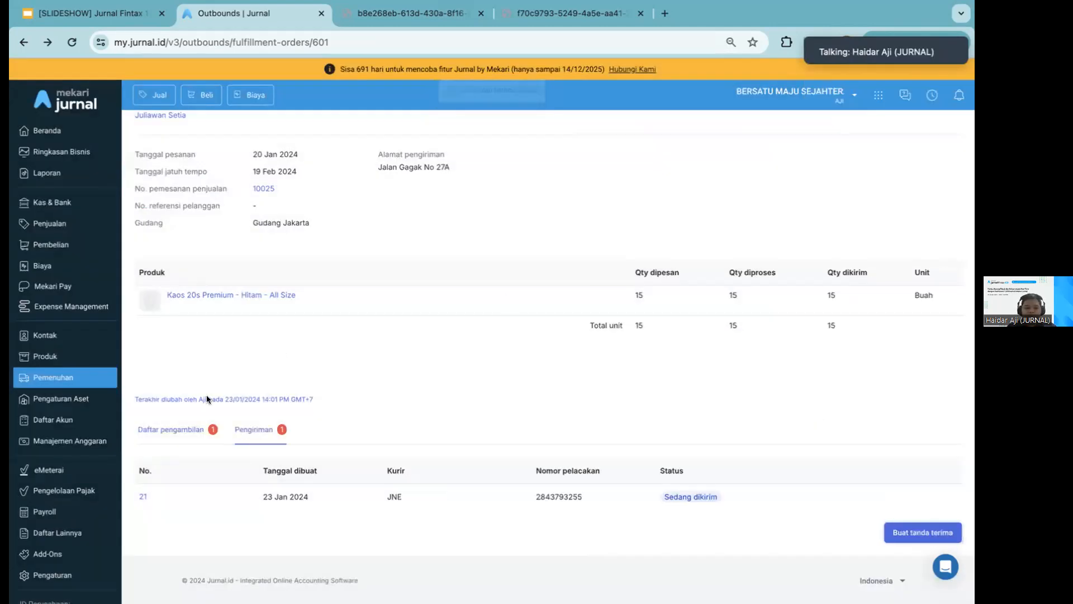
View the new delivery in fulfilment and open its matching record dated 23/01/2024 among the sales deliveries (Pengiriman)
{"action": "left_click", "coordinate": [142, 496]}
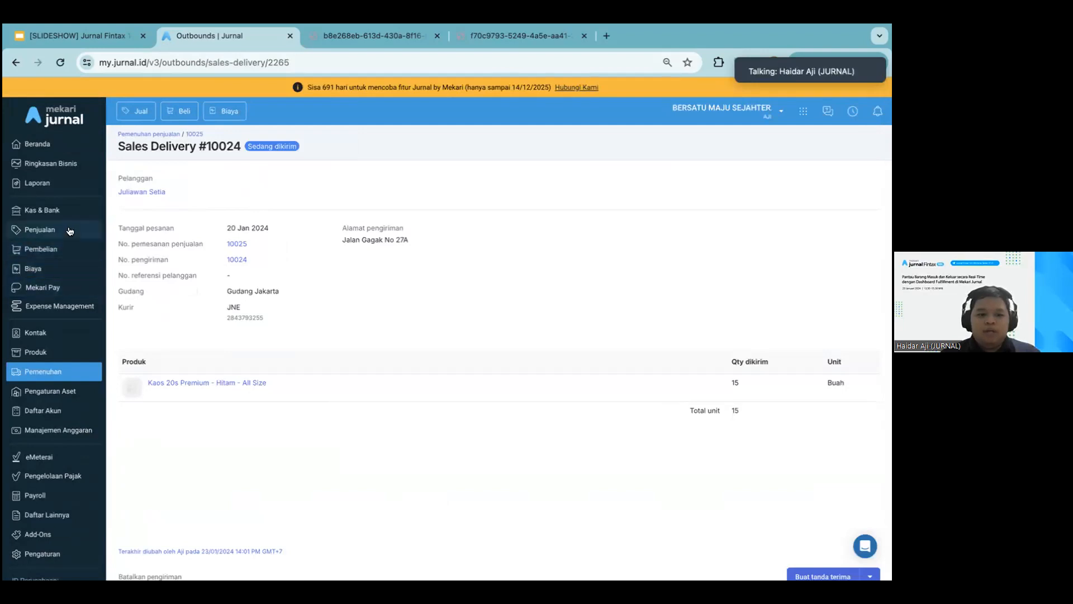
{"action": "left_click", "coordinate": [70, 235]}
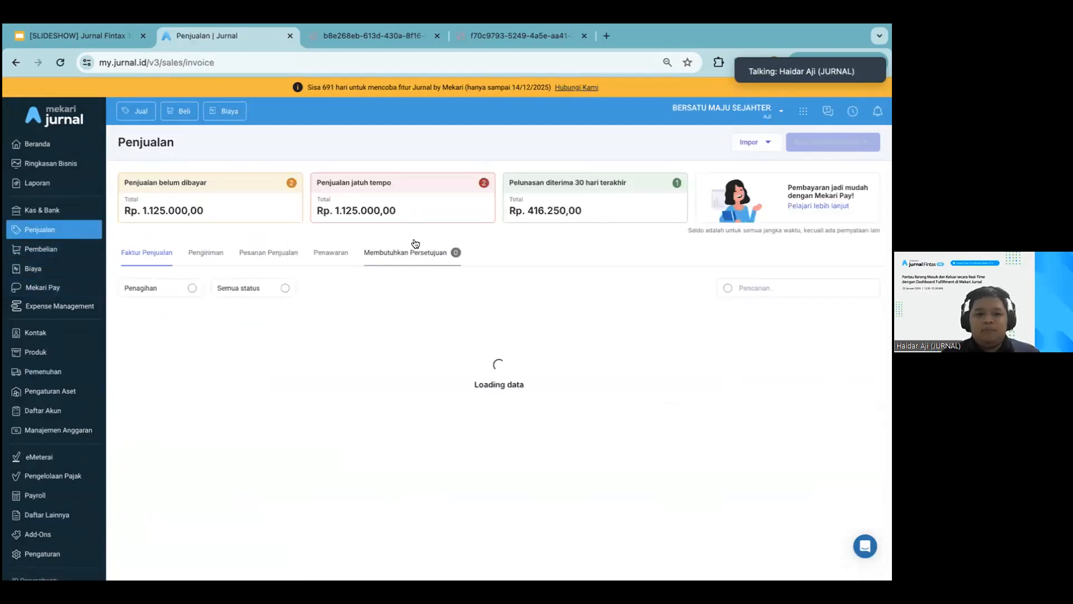
{"action": "left_click", "coordinate": [205, 252]}
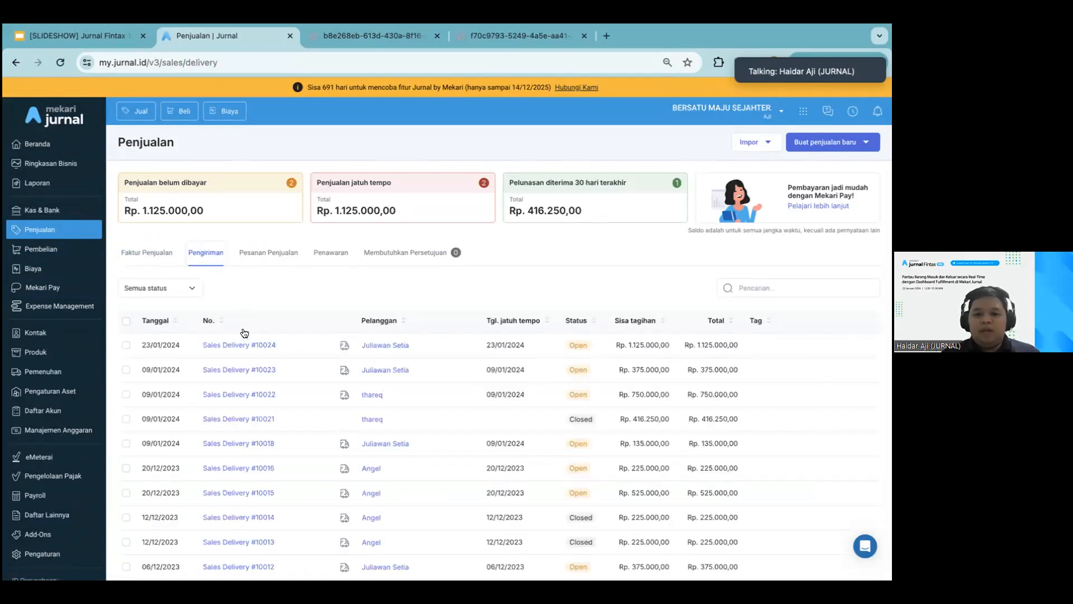
{"action": "left_click", "coordinate": [242, 345]}
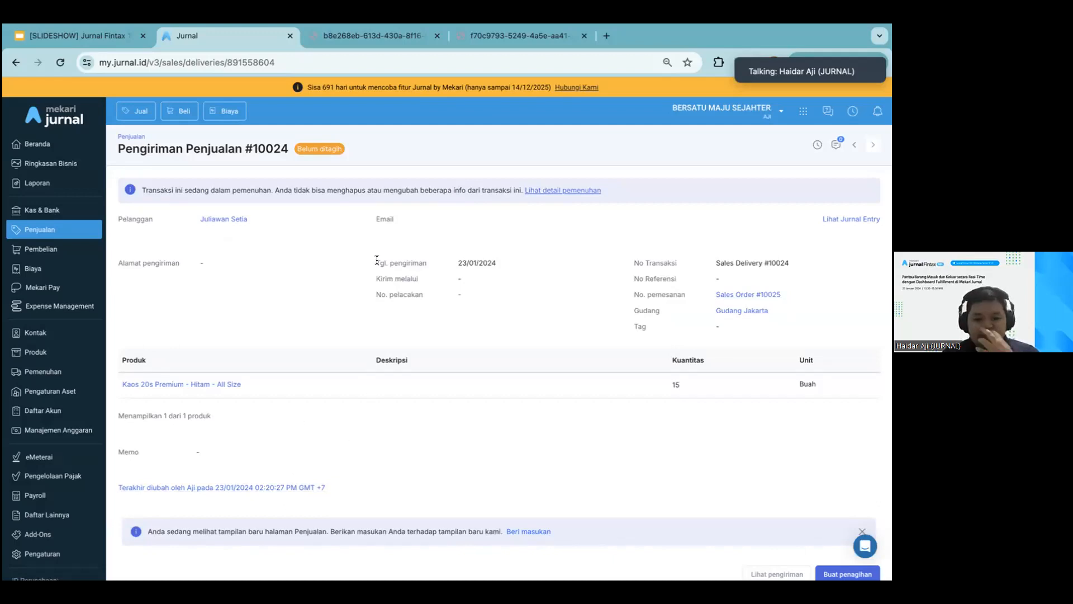
Open the fulfilment details linked from the sales delivery record and review its status, courier and shipped quantity
{"action": "left_click", "coordinate": [549, 192]}
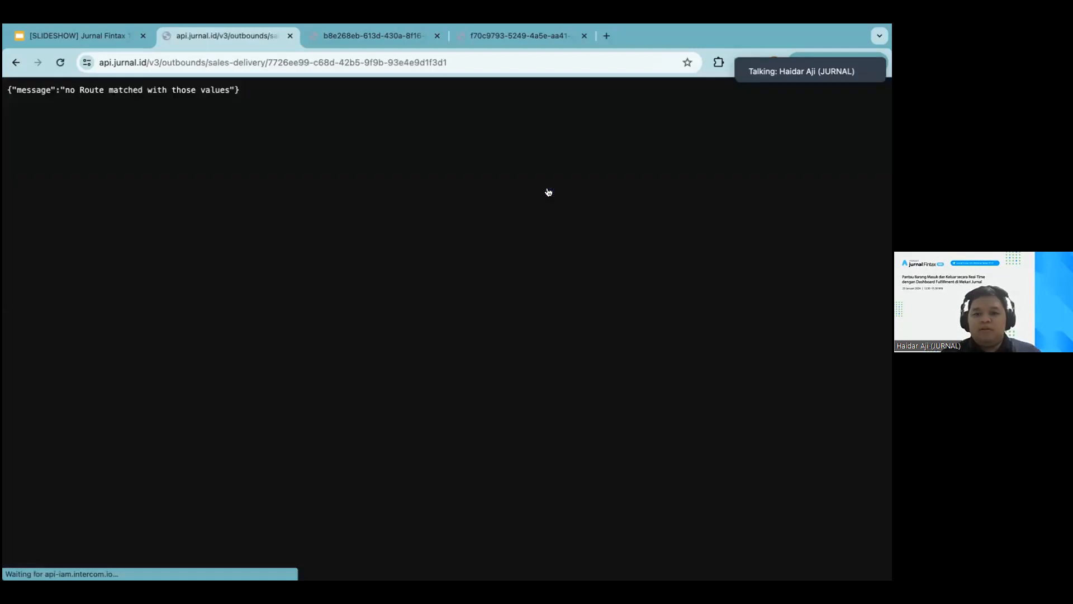
{"action": "left_click", "coordinate": [15, 62]}
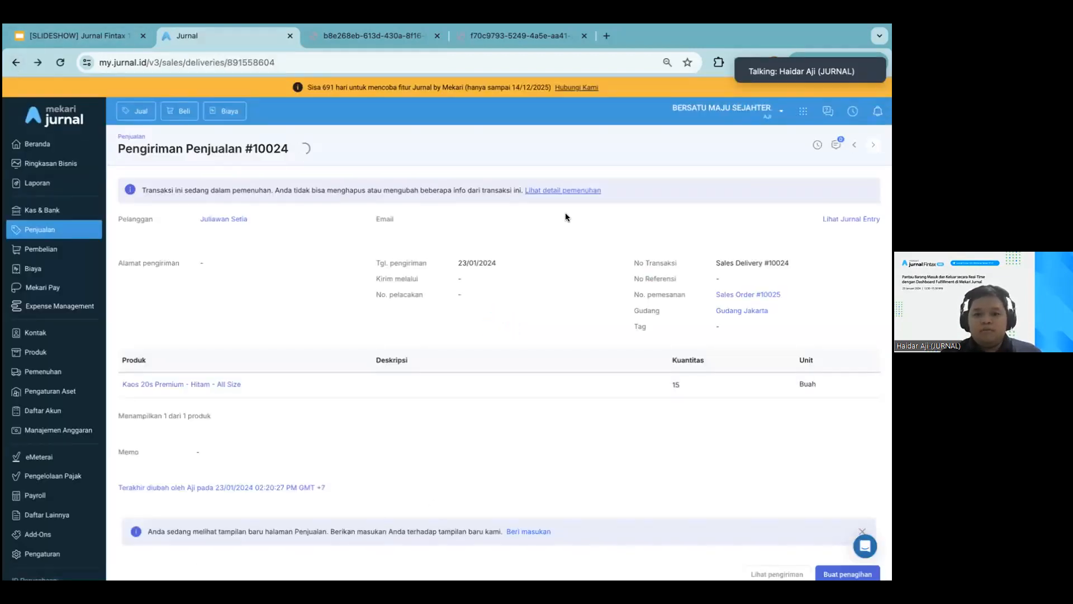
{"action": "left_click", "coordinate": [565, 193]}
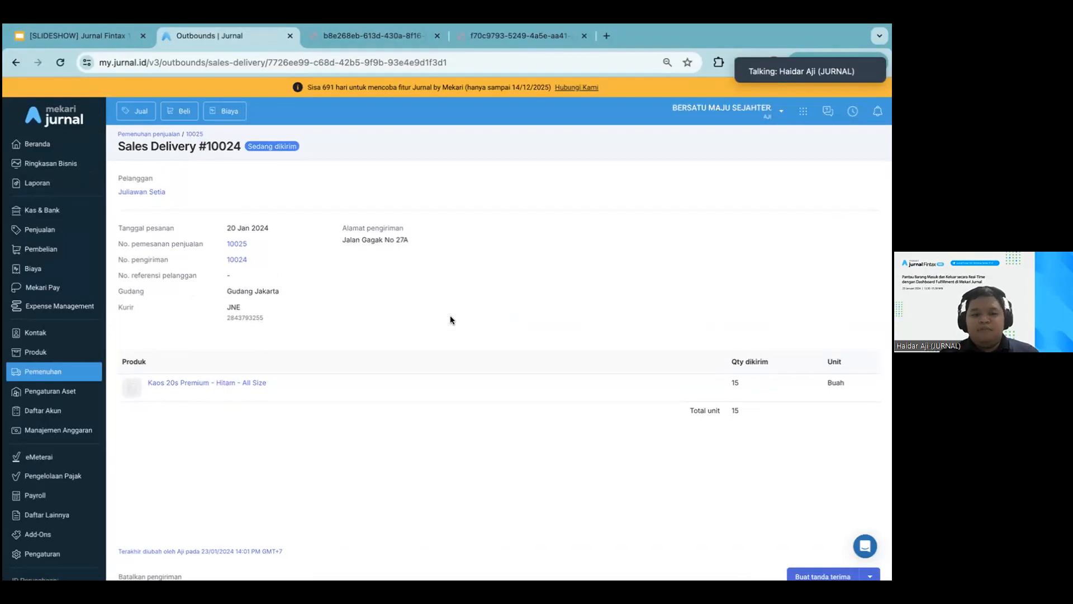
{"action": "scroll", "coordinate": [451, 317], "scroll_direction": "down", "scroll_amount": 2}
{"action": "scroll", "coordinate": [450, 317], "scroll_direction": "up", "scroll_amount": 2}
{"action": "scroll", "coordinate": [450, 315], "scroll_direction": "down", "scroll_amount": 2}
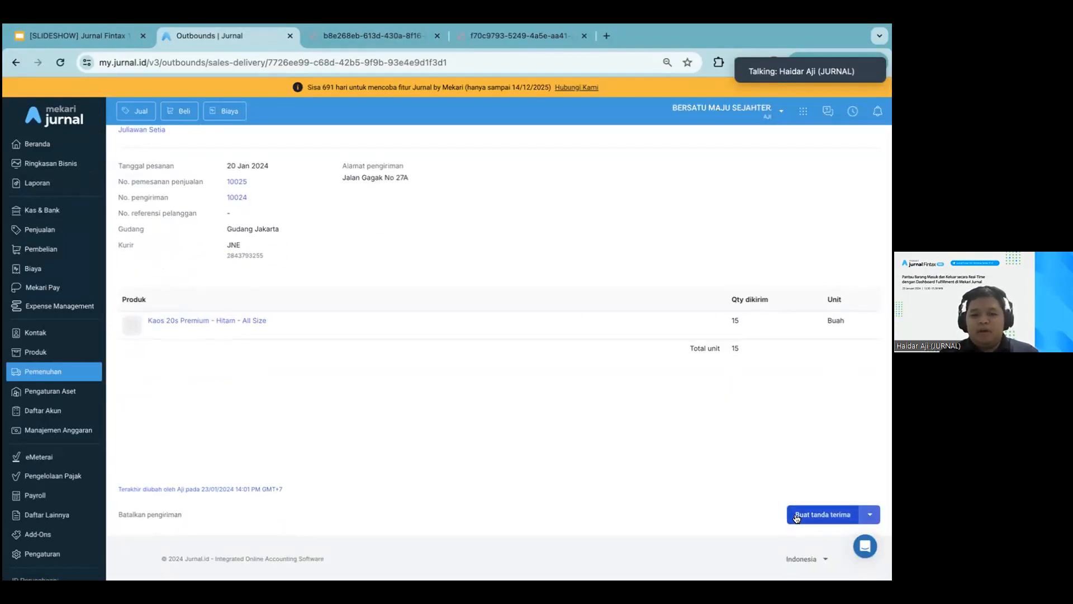
{"action": "scroll", "coordinate": [555, 254], "scroll_direction": "up", "scroll_amount": 2}
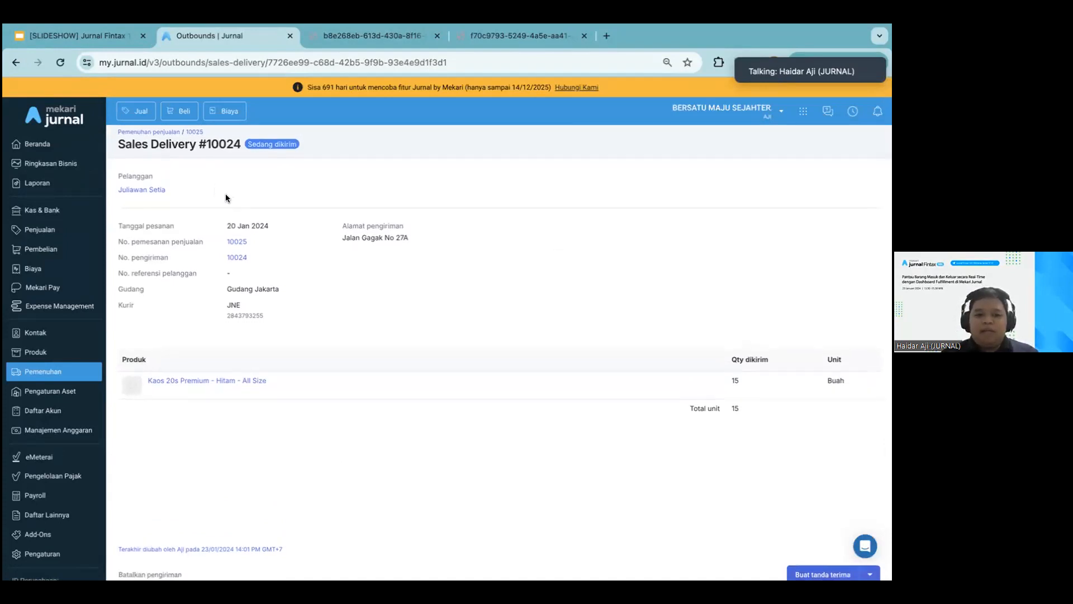
Try to save a receipt (tanda terima) for the delivery with received date 24/01/2024 and the recipient's name
{"action": "scroll", "coordinate": [746, 442], "scroll_direction": "down", "scroll_amount": 2}
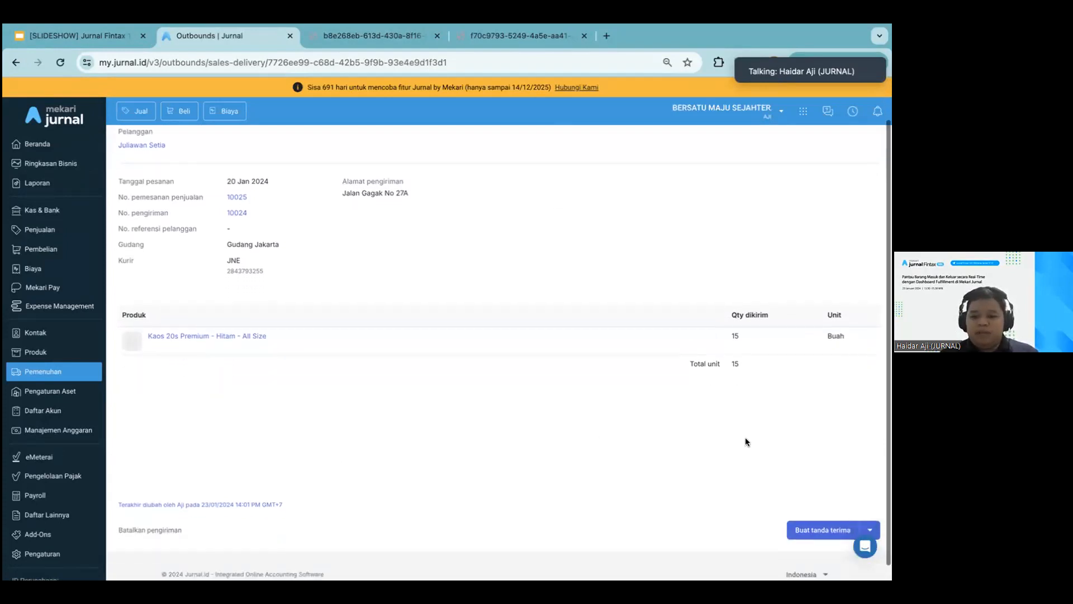
{"action": "left_click", "coordinate": [822, 531]}
{"action": "left_click", "coordinate": [766, 290]}
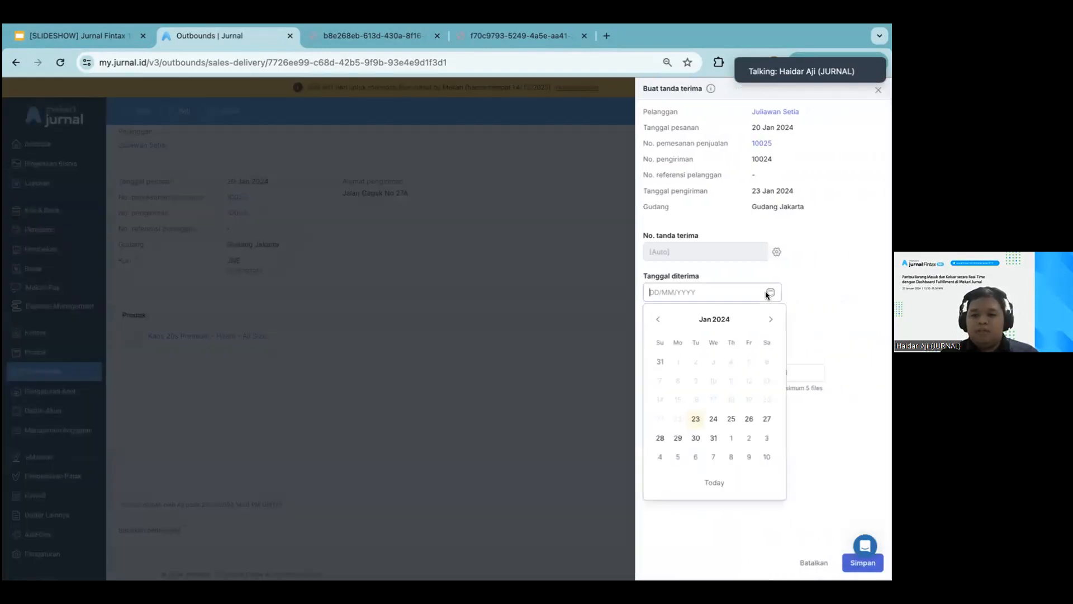
{"action": "left_click", "coordinate": [713, 420]}
{"action": "left_click", "coordinate": [717, 335]}
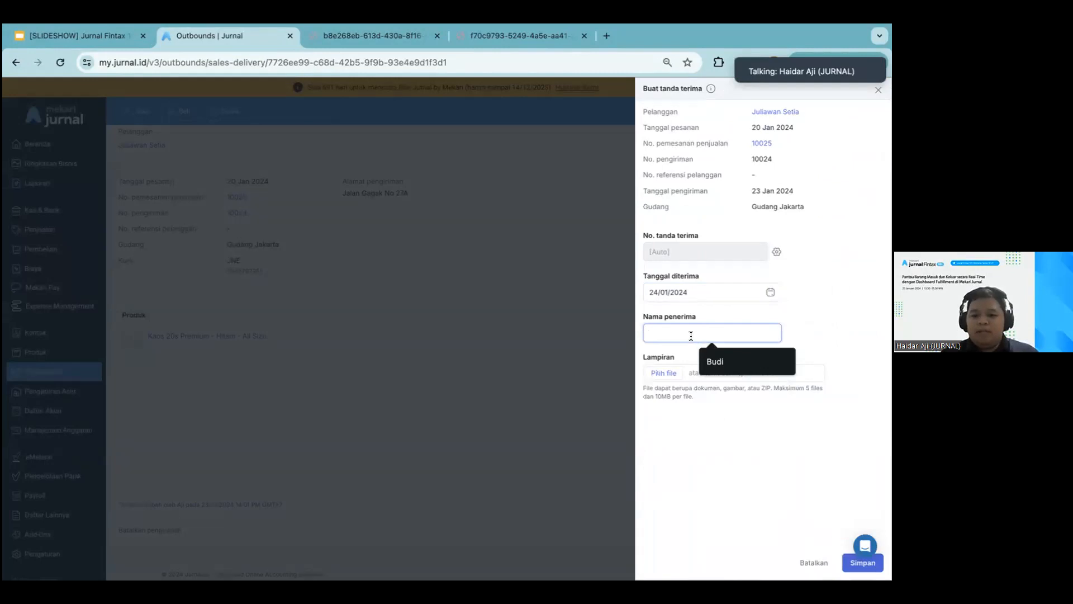
{"action": "type", "text": "Anto"}
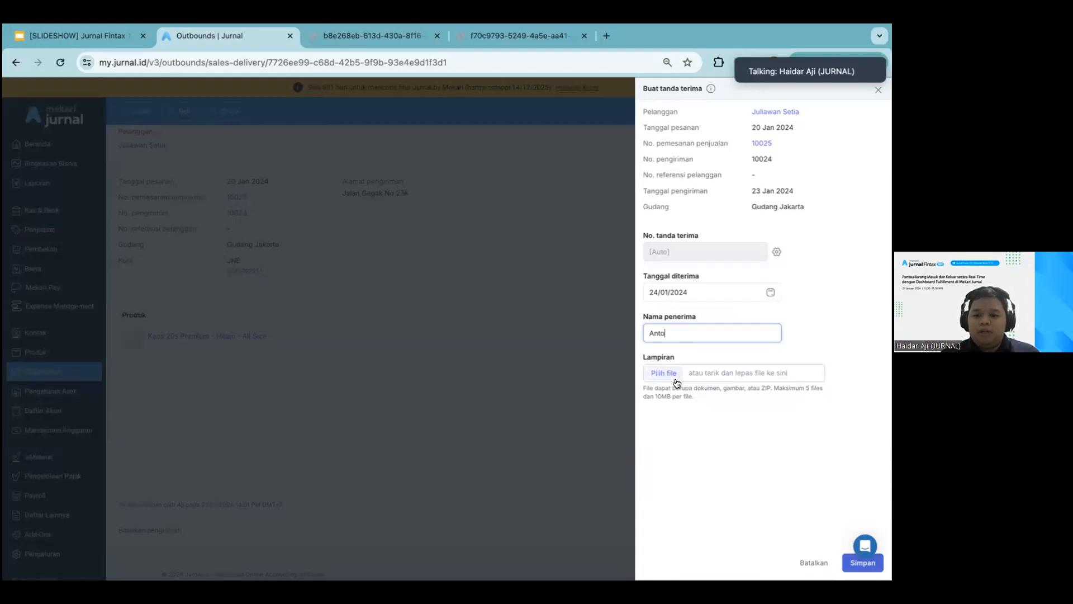
{"action": "left_click", "coordinate": [851, 562]}
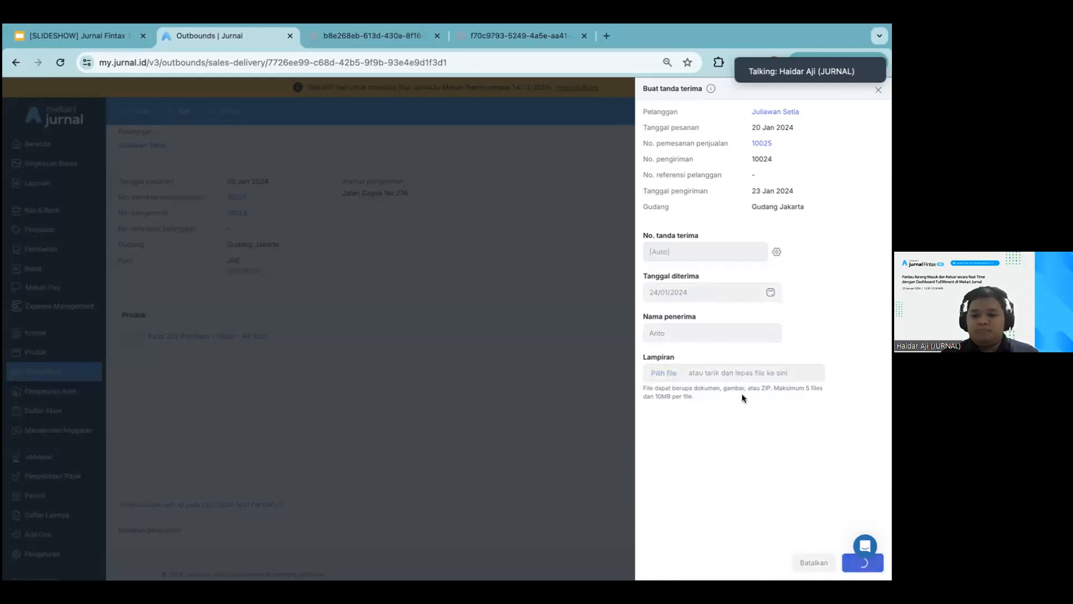
Save the receipt with the received date changed to 23/01/2024 and return to the sales fulfilment board
{"action": "left_click", "coordinate": [683, 293]}
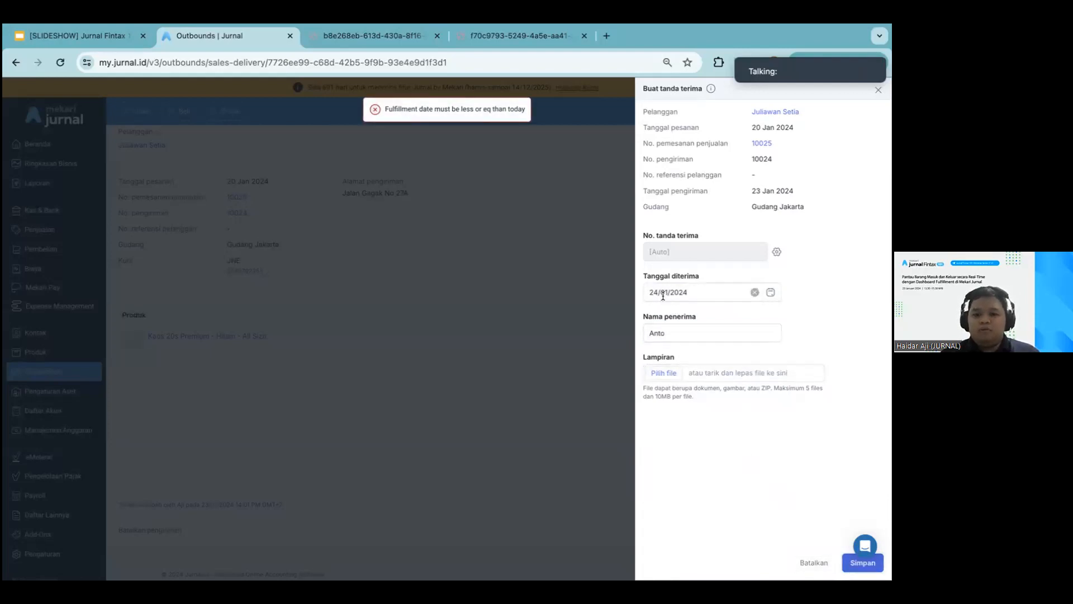
{"action": "left_click", "coordinate": [696, 418]}
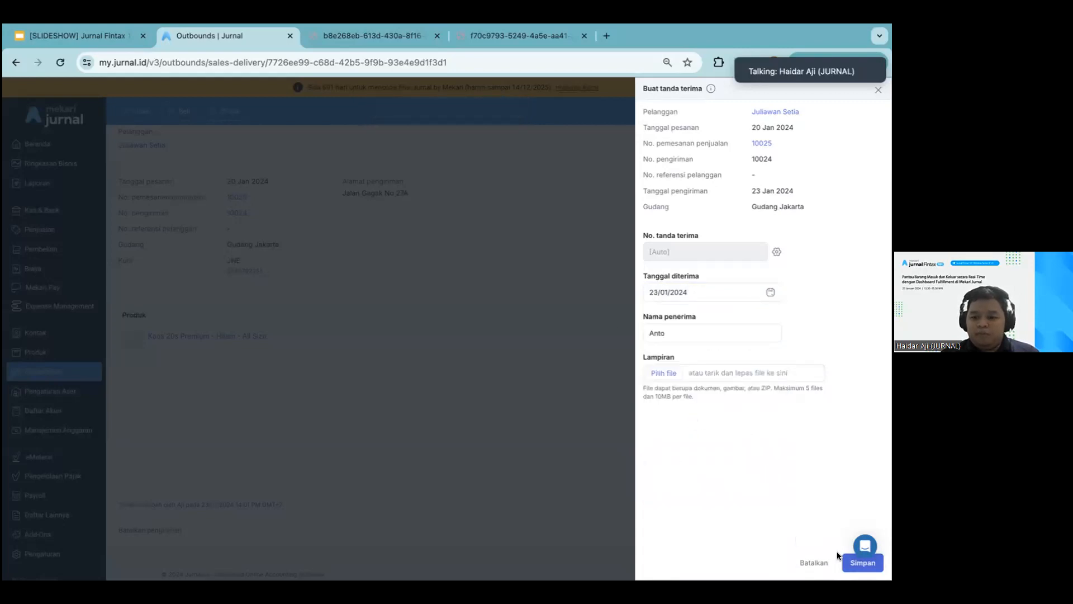
{"action": "left_click", "coordinate": [848, 566]}
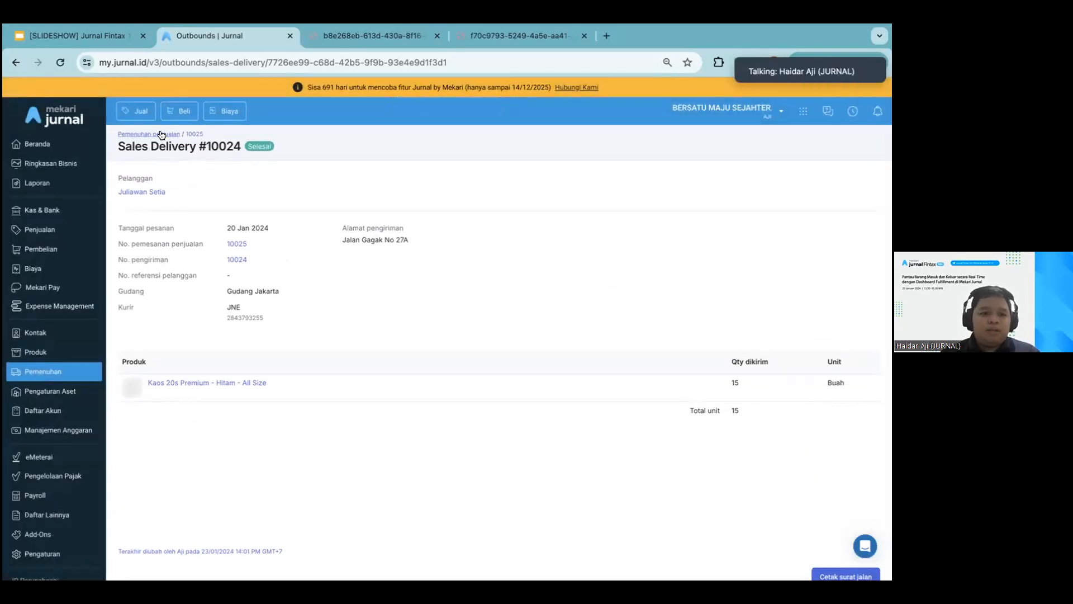
{"action": "left_click", "coordinate": [161, 135]}
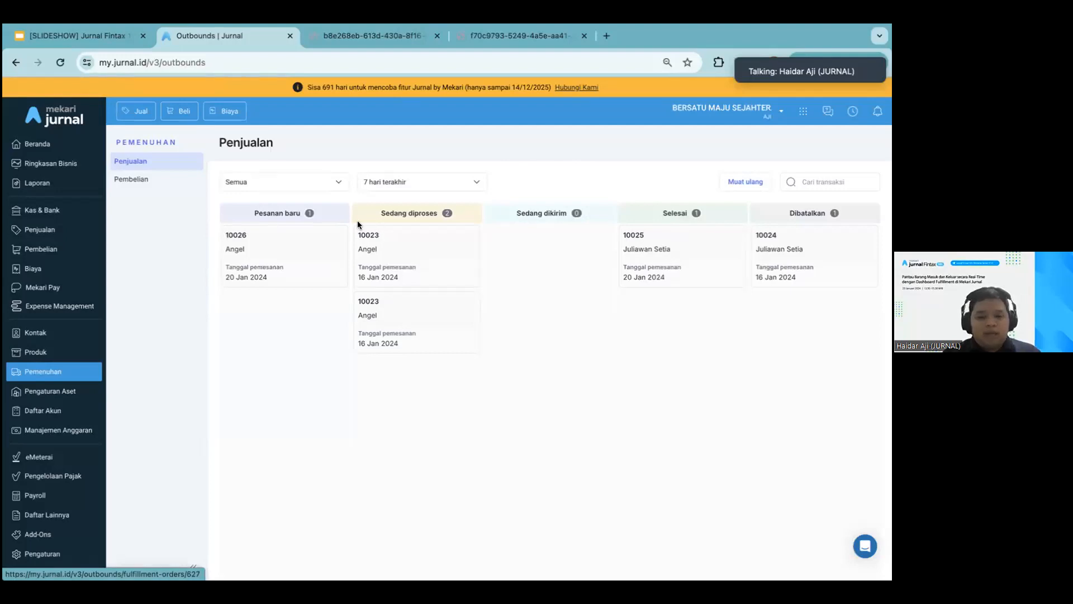
Open the product Kaos 20s Premium - Hitam - All Size and review its stock per warehouse, including Gudang Jakarta
{"action": "left_click", "coordinate": [35, 352]}
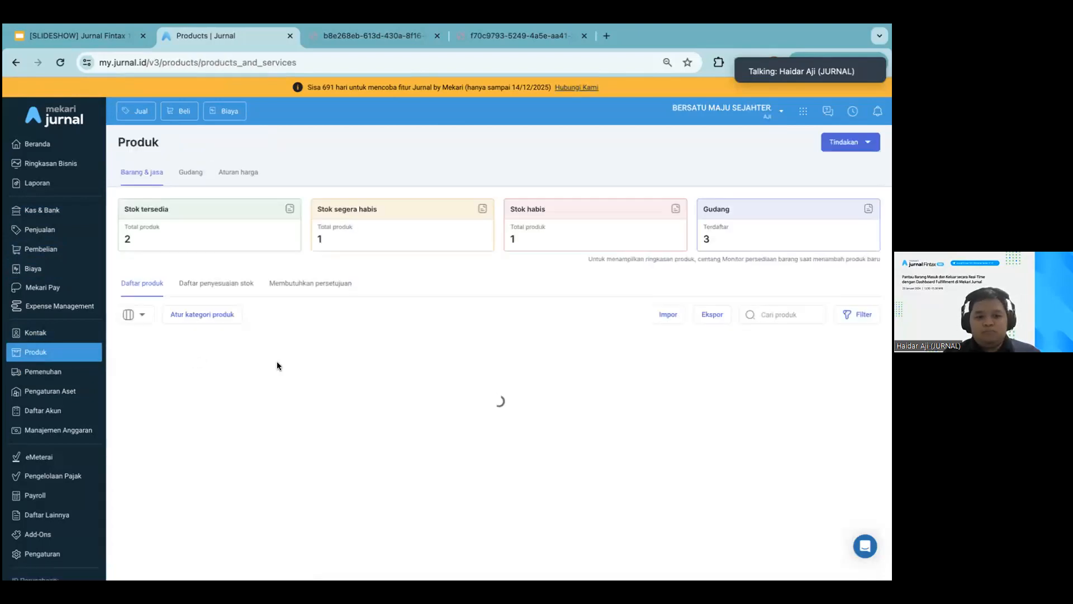
{"action": "left_click", "coordinate": [227, 405]}
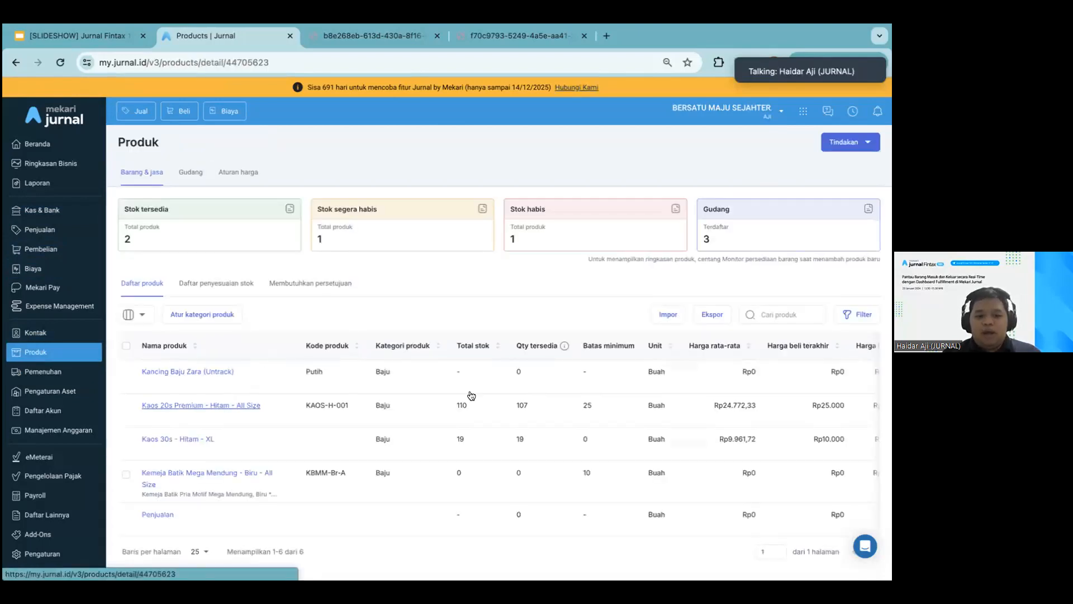
{"action": "scroll", "coordinate": [442, 305], "scroll_direction": "down", "scroll_amount": 4}
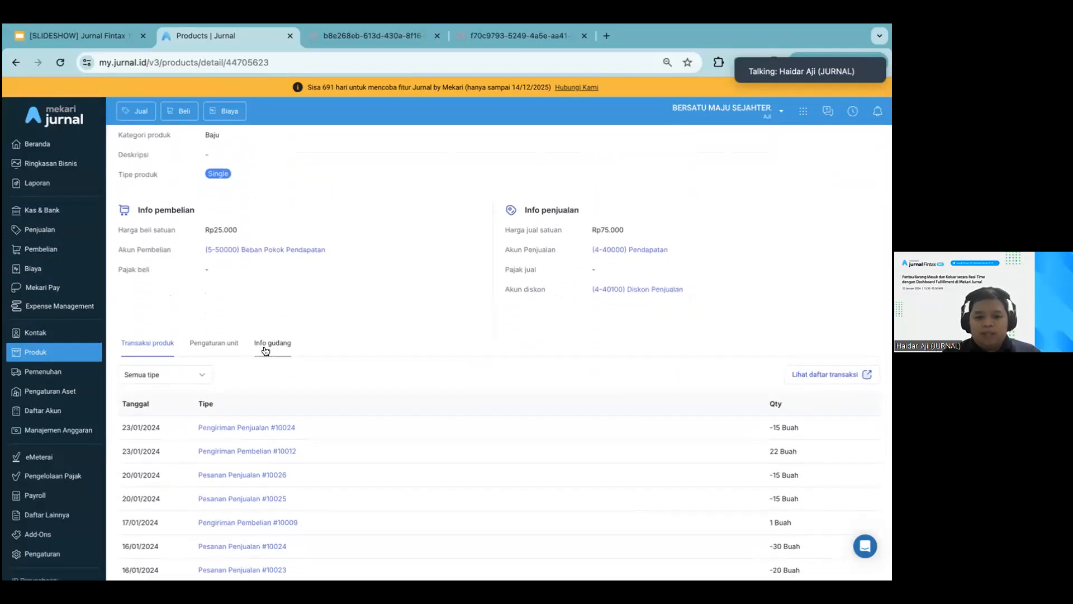
{"action": "left_click", "coordinate": [266, 351]}
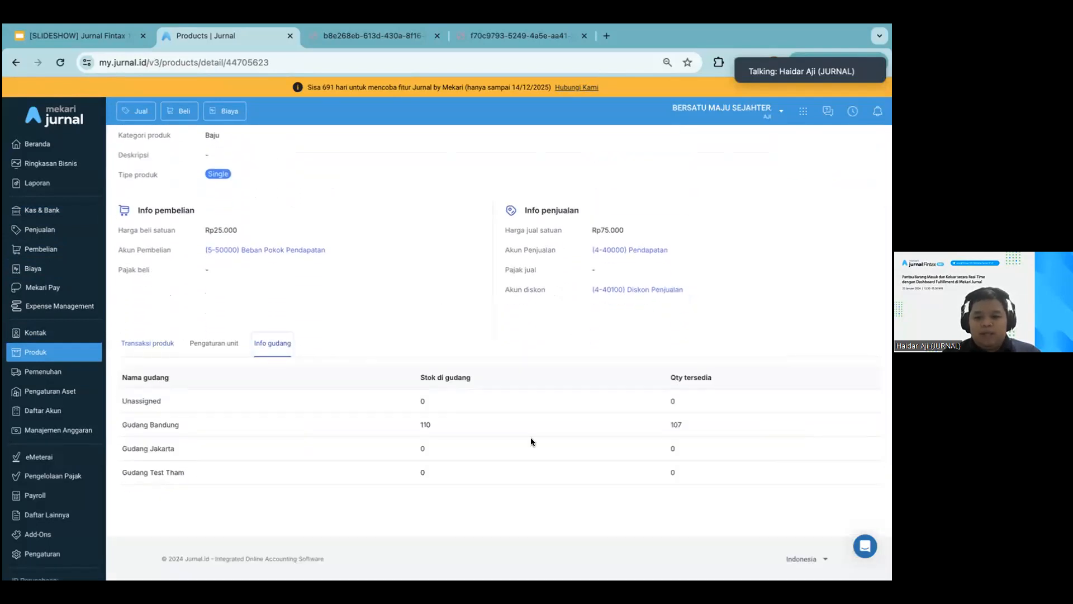
{"action": "double_click", "coordinate": [423, 448]}
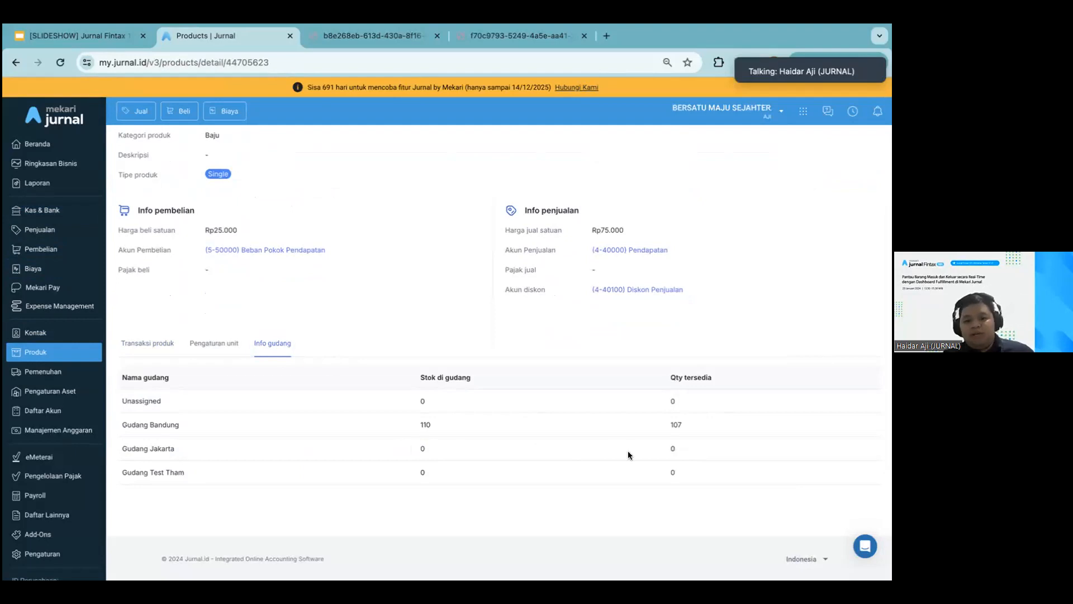
{"action": "scroll", "coordinate": [431, 430], "scroll_direction": "up", "scroll_amount": 2}
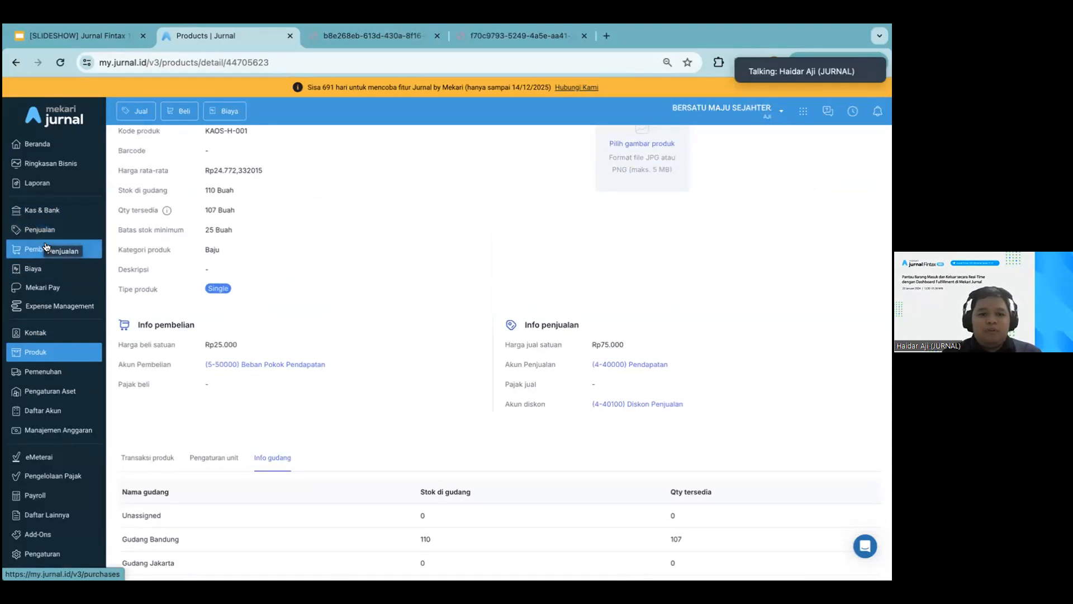
{"action": "scroll", "coordinate": [432, 459], "scroll_direction": "up", "scroll_amount": 3}
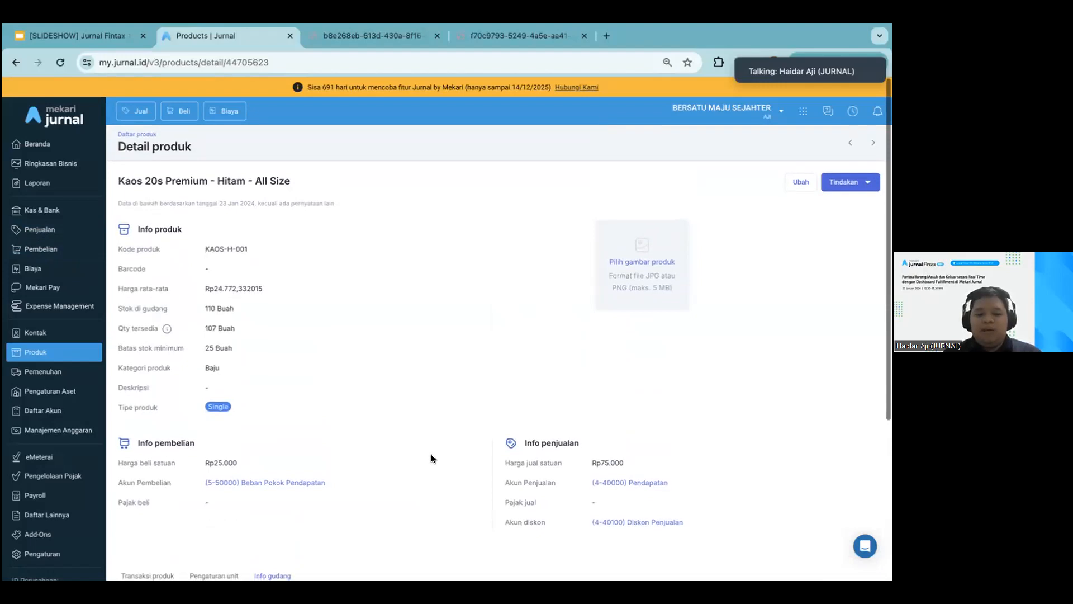
Open the new sales order 10026 from the sales fulfilment board and review its details
{"action": "left_click", "coordinate": [53, 373]}
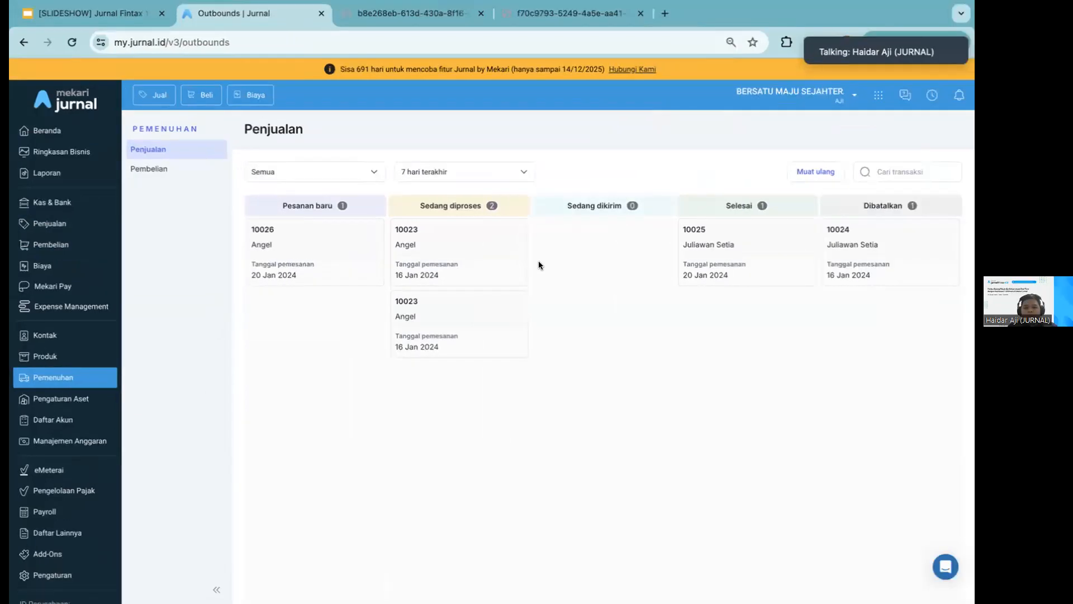
{"action": "left_click", "coordinate": [333, 266]}
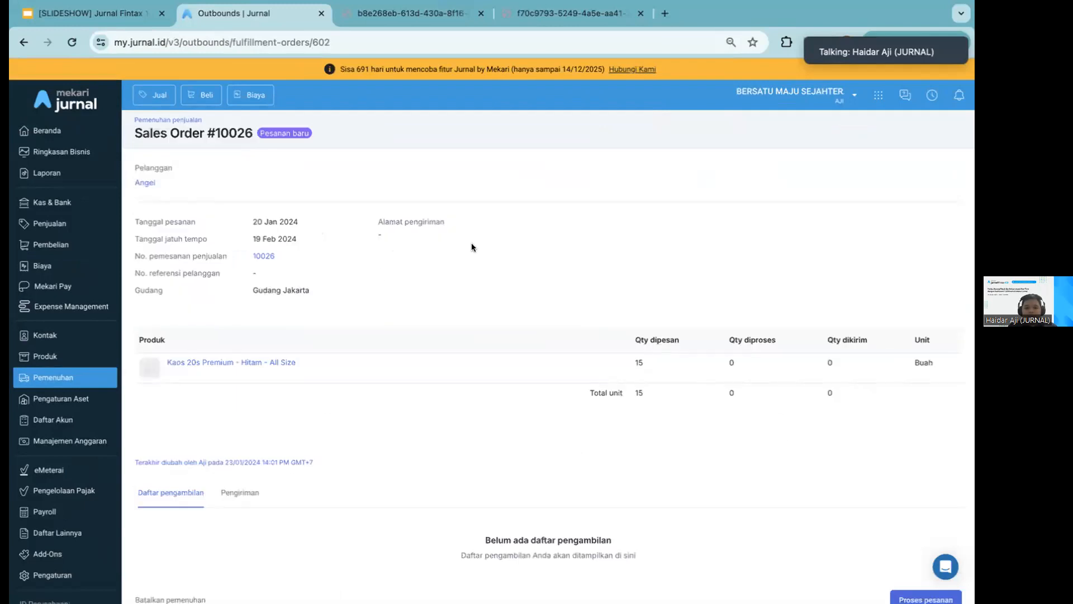
{"action": "scroll", "coordinate": [780, 435], "scroll_direction": "down", "scroll_amount": 1}
Start processing order 10026 with a processed quantity of 7, then close the form without saving
{"action": "left_click", "coordinate": [917, 529]}
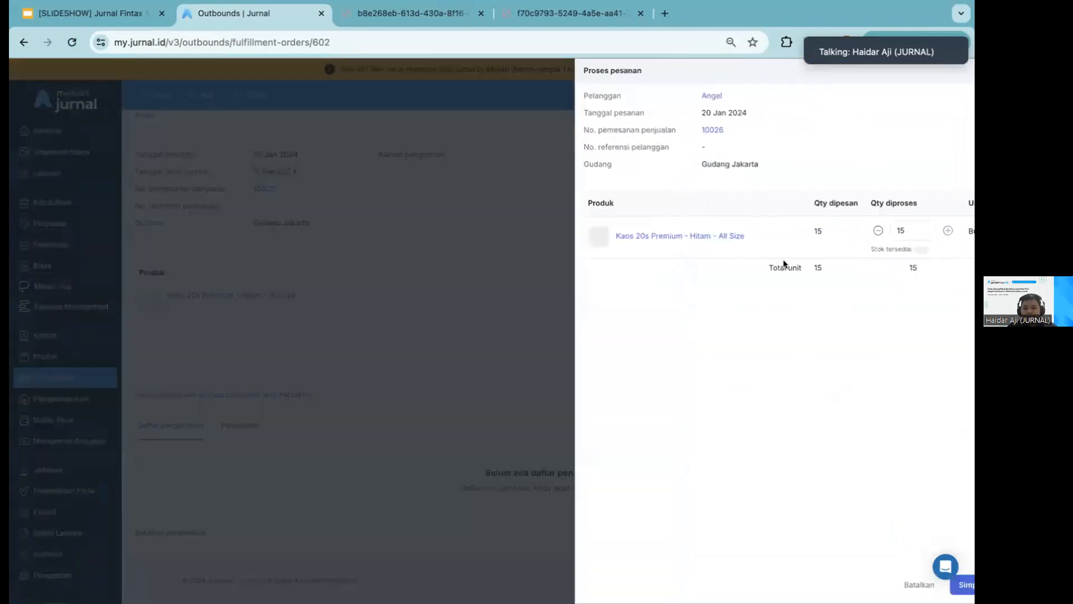
{"action": "left_click", "coordinate": [865, 222]}
{"action": "type", "text": "7"}
{"action": "left_click", "coordinate": [559, 282]}
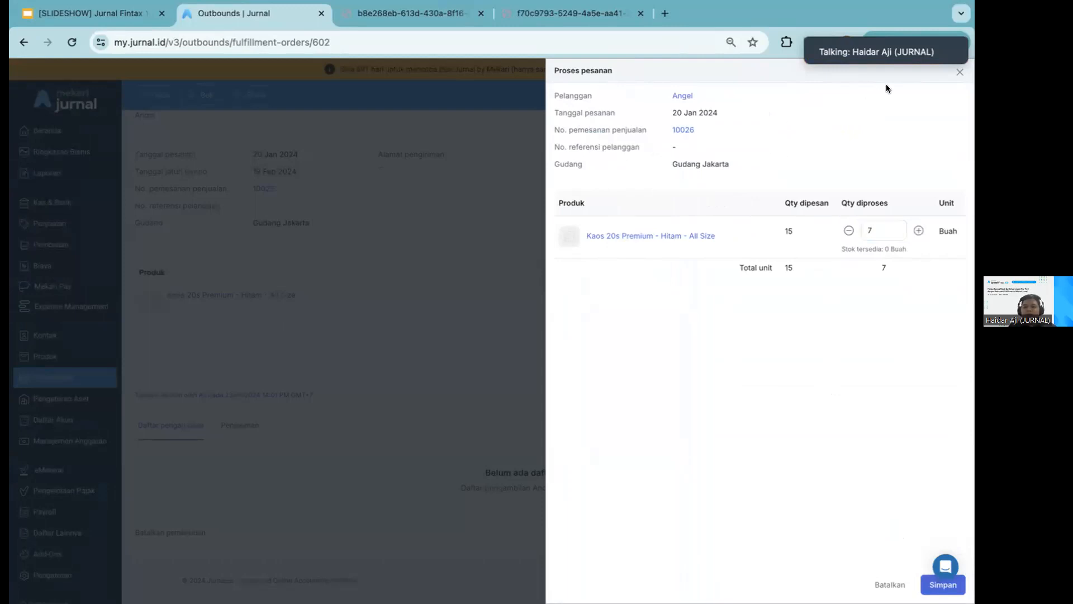
{"action": "left_click", "coordinate": [956, 72]}
{"action": "scroll", "coordinate": [475, 315], "scroll_direction": "up", "scroll_amount": 2}
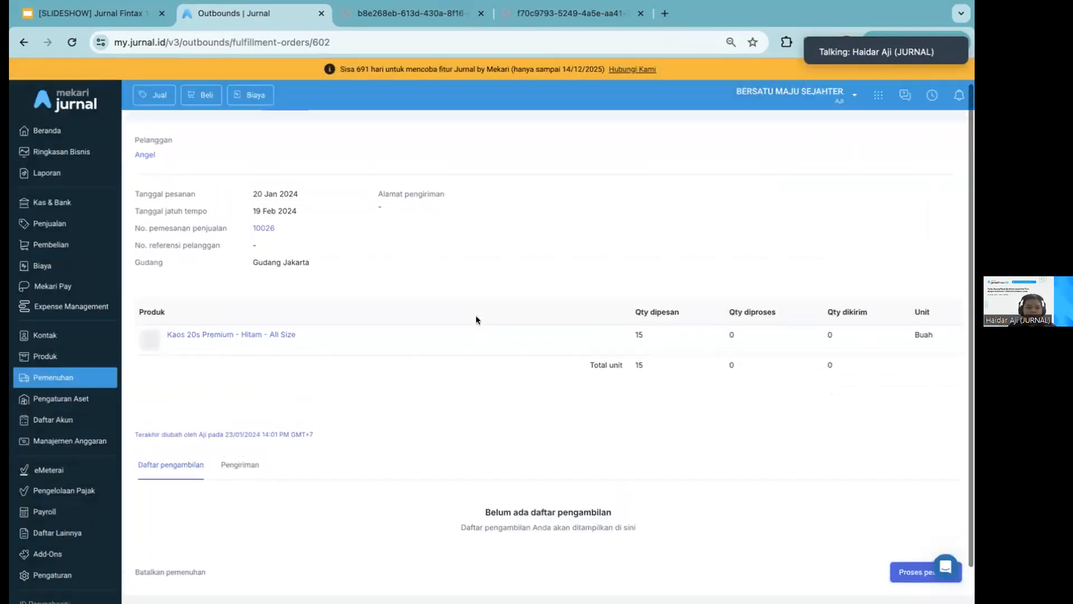
View the purchase fulfilment board (Pembelian) and return to the sales fulfilment board (Penjualan)
{"action": "left_click", "coordinate": [78, 377]}
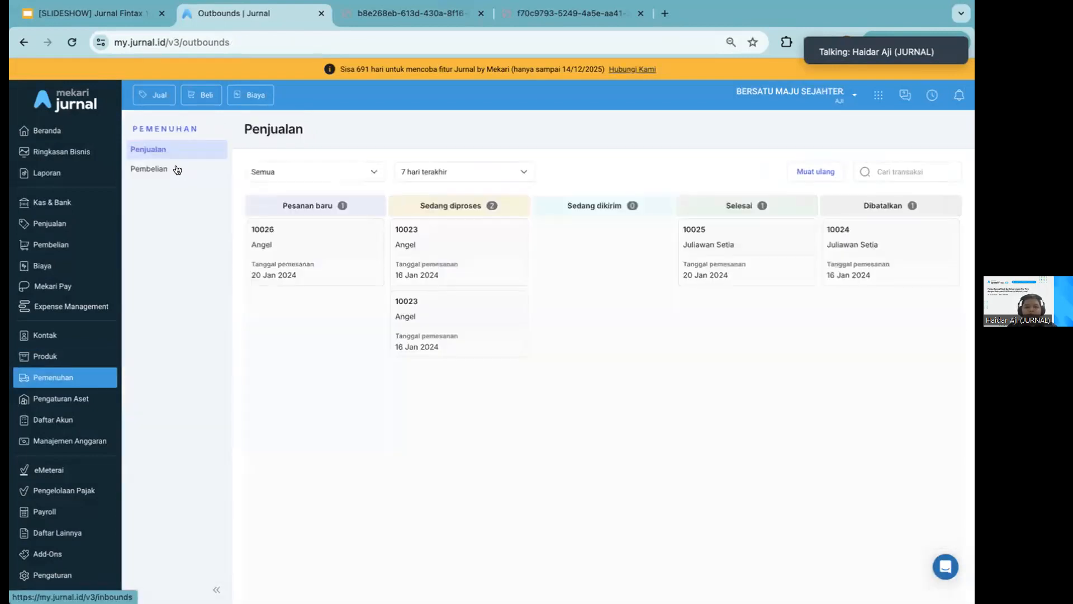
{"action": "left_click", "coordinate": [177, 169]}
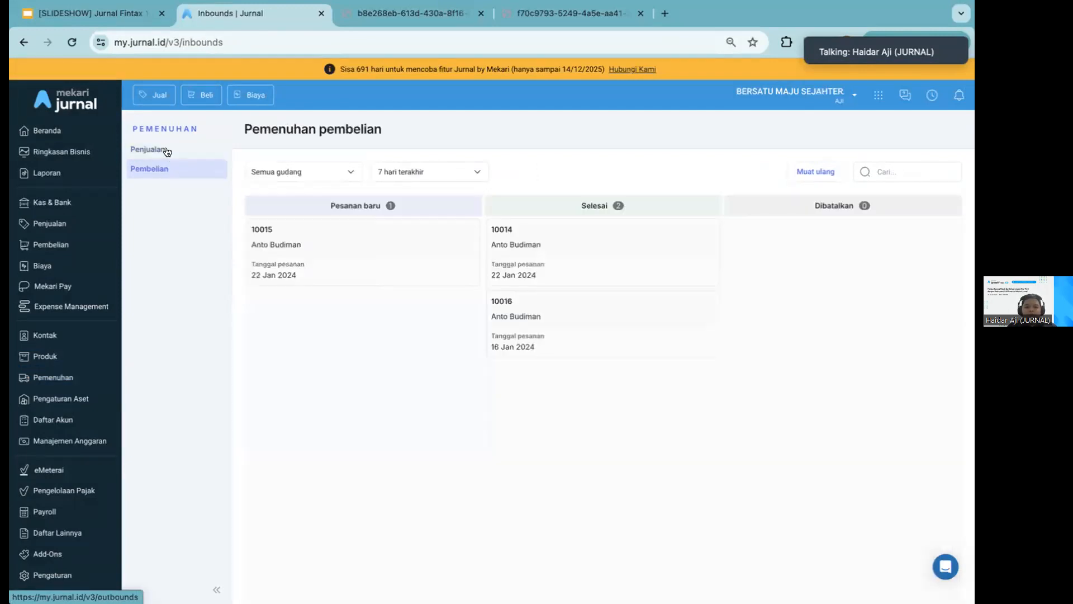
{"action": "left_click", "coordinate": [167, 150]}
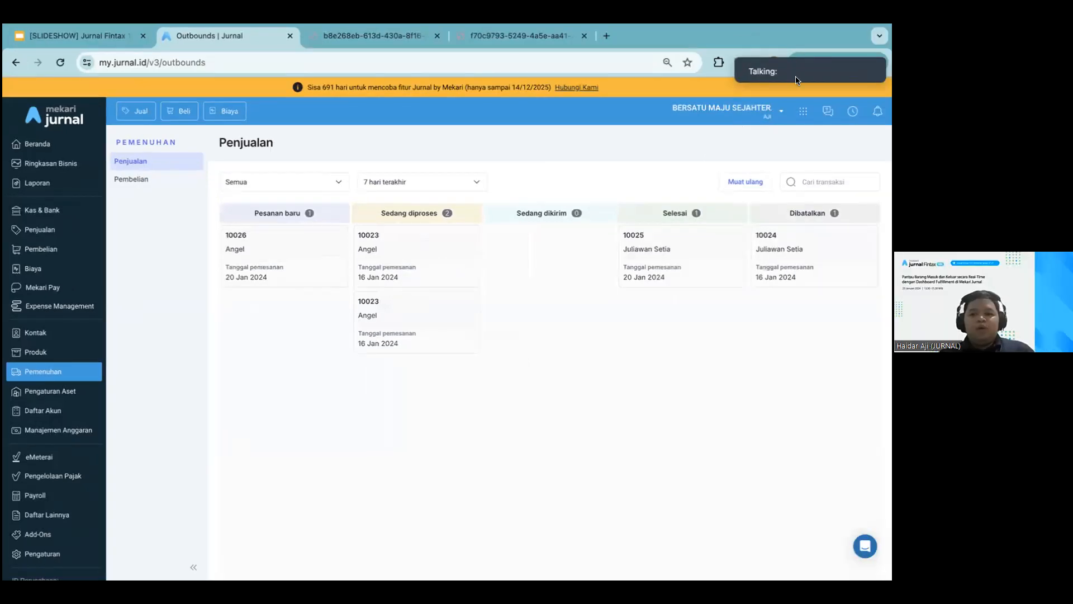
{"action": "mouse_move", "coordinate": [848, 53]}
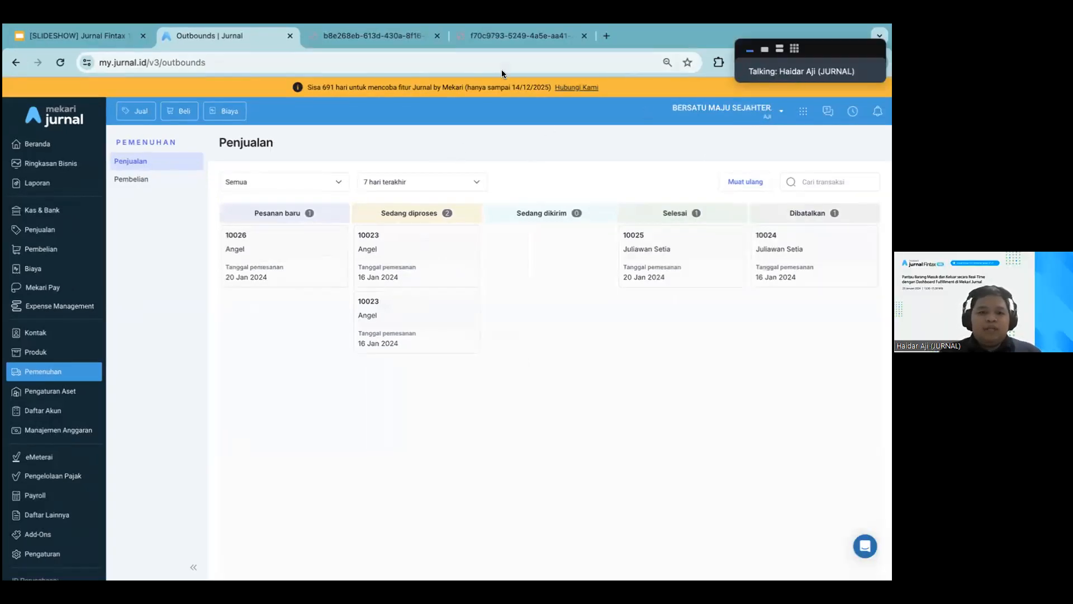
Switch to the Google Slides webinar presentation and go to slide 23, the Bersatu Maju Sejahtera demo session
{"action": "left_click", "coordinate": [113, 44]}
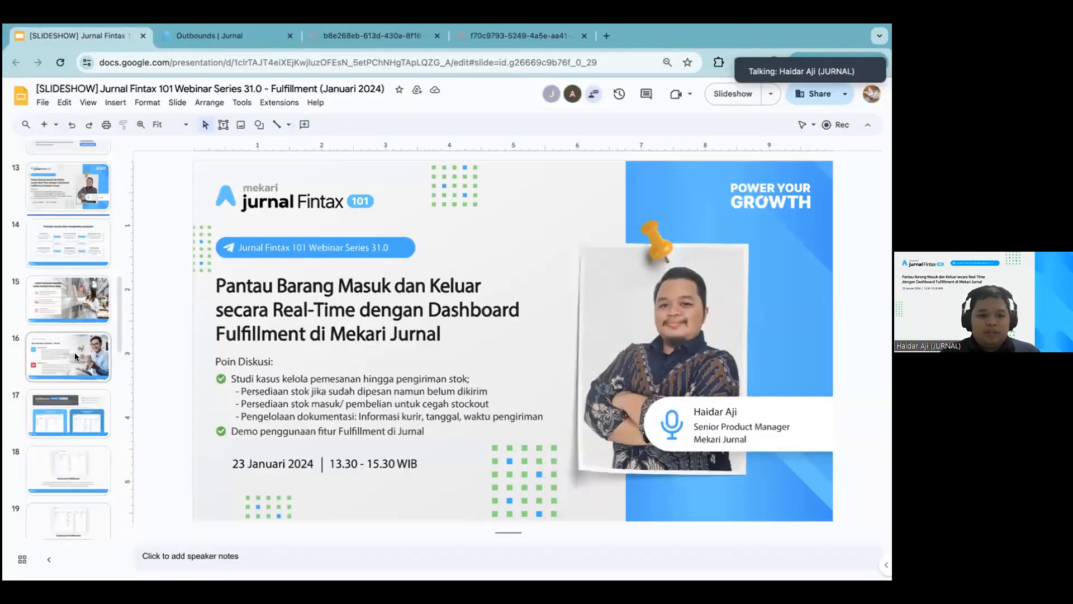
{"action": "left_click", "coordinate": [75, 352]}
{"action": "key", "text": "Down"}
{"action": "key", "text": "Down"}
{"action": "key", "text": "Down"}
{"action": "key", "text": "Down"}
{"action": "key", "text": "Down"}
{"action": "key", "text": "Down"}
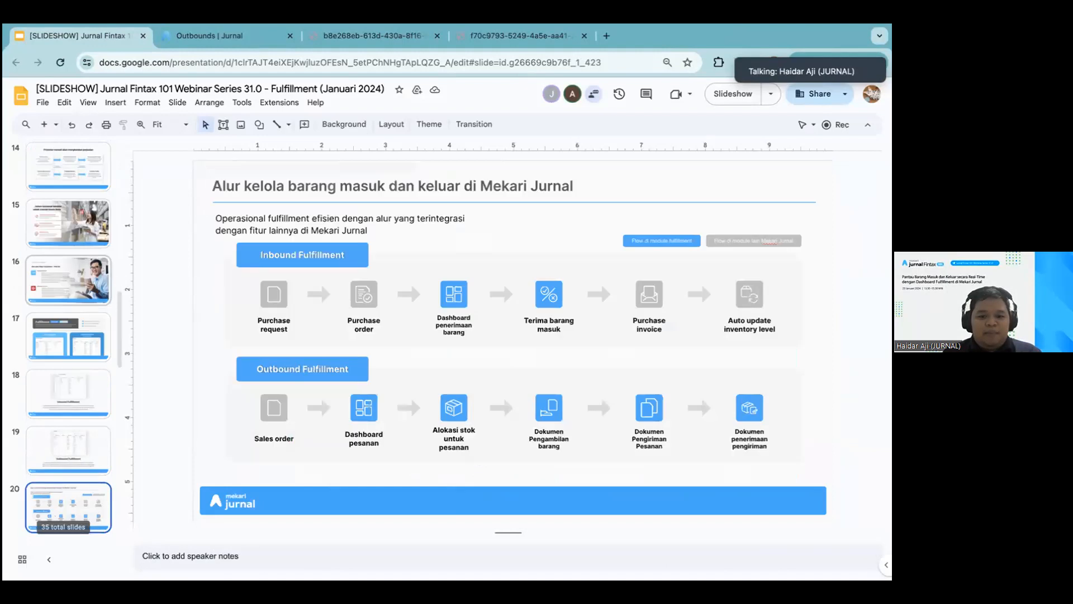
{"action": "key", "text": "Down"}
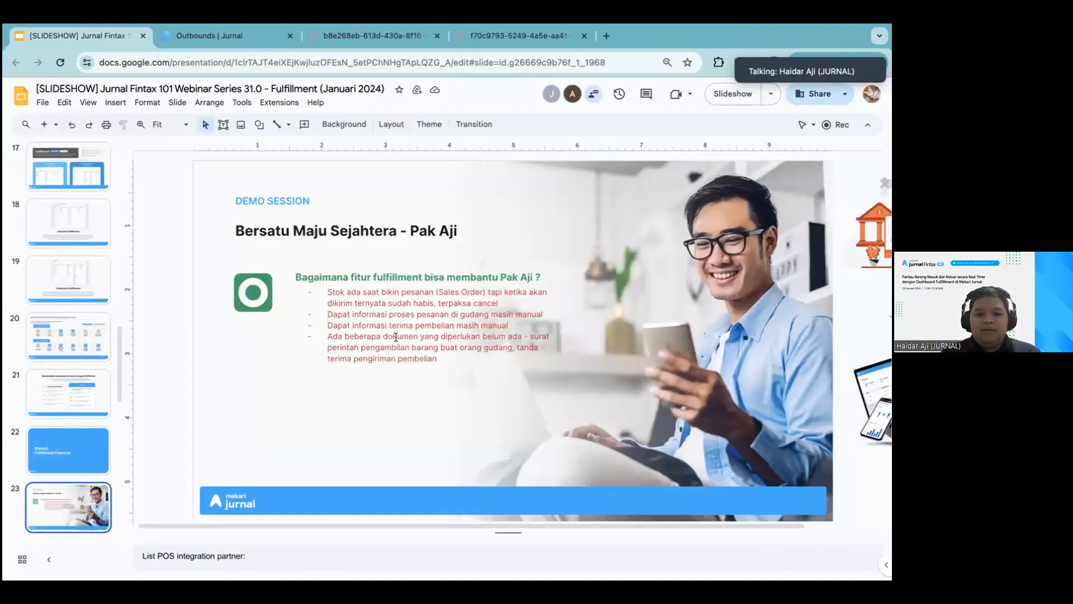
Highlight the first bullet on the slide, about stock running out after the sales order is made
{"action": "left_click_drag", "start_coordinate": [329, 291], "coordinate": [512, 296]}
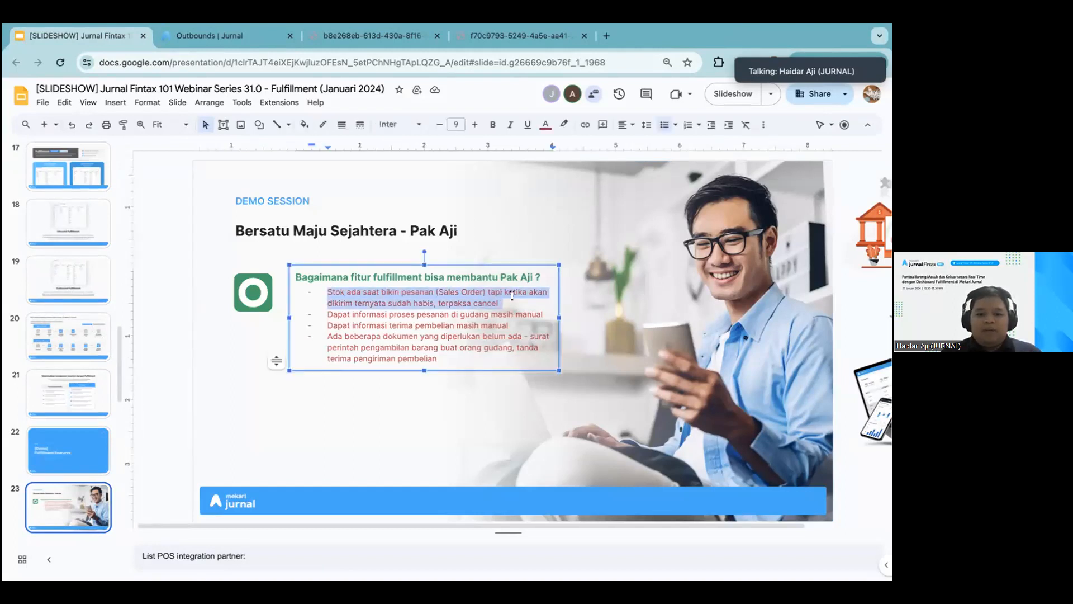
{"action": "key", "text": "Right"}
{"action": "left_click_drag", "start_coordinate": [500, 303], "coordinate": [328, 291]}
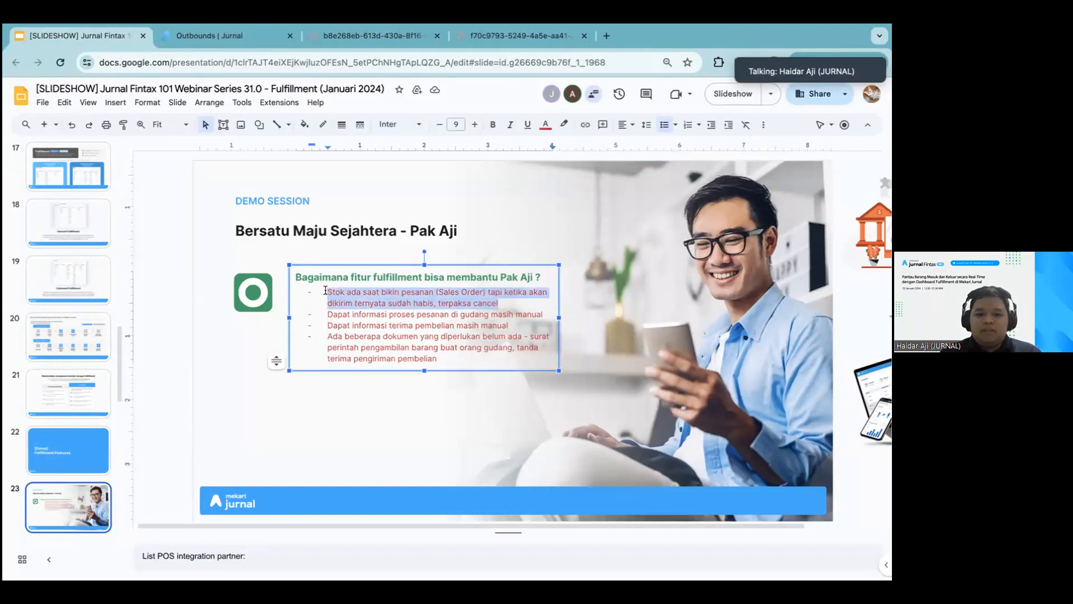